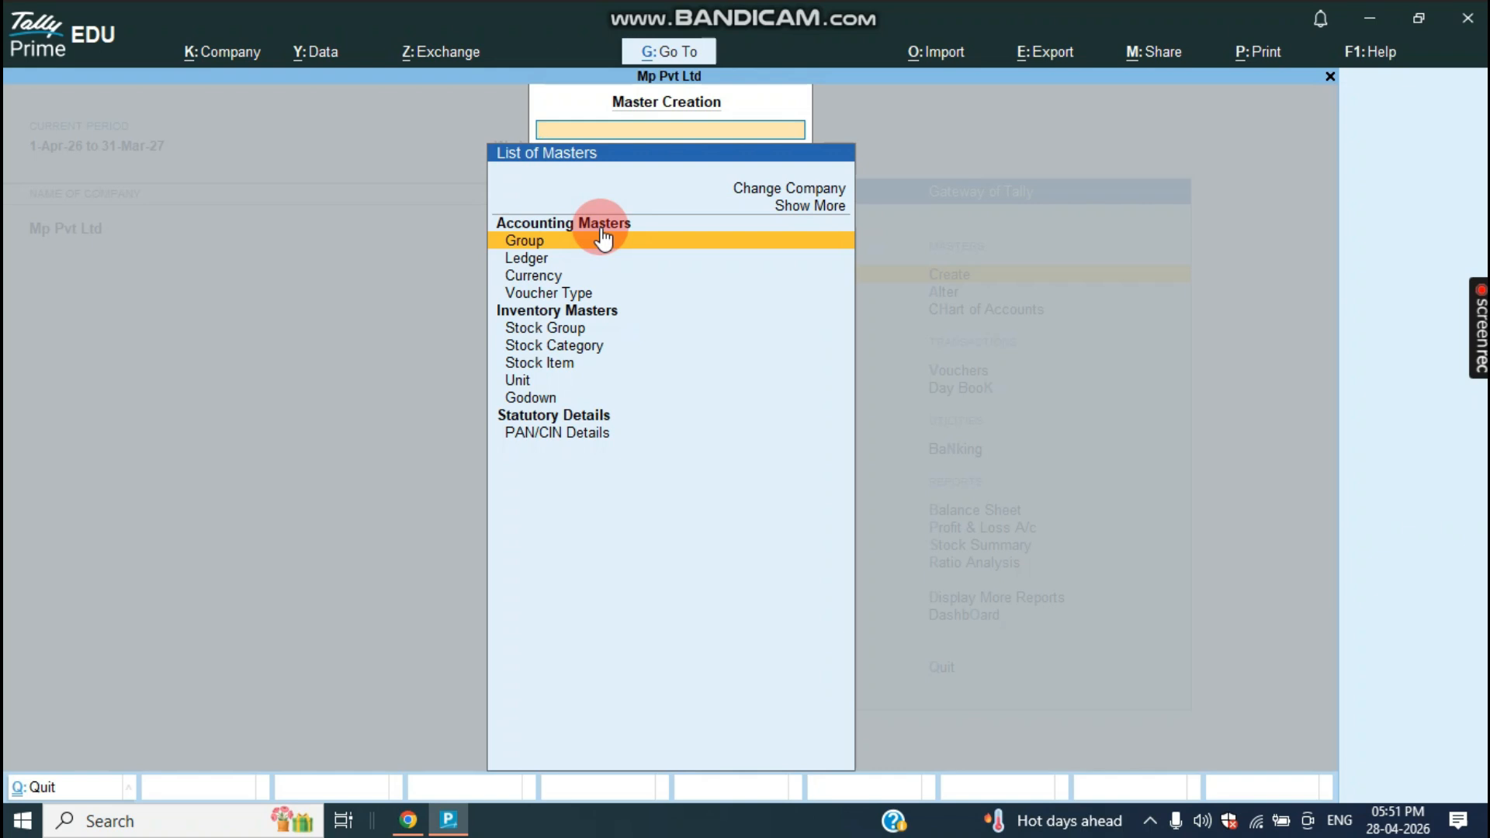
Create a ledger named Sales Ac under the Sales Accounts group.
key("Down")
key("Return")
type("Sales a")
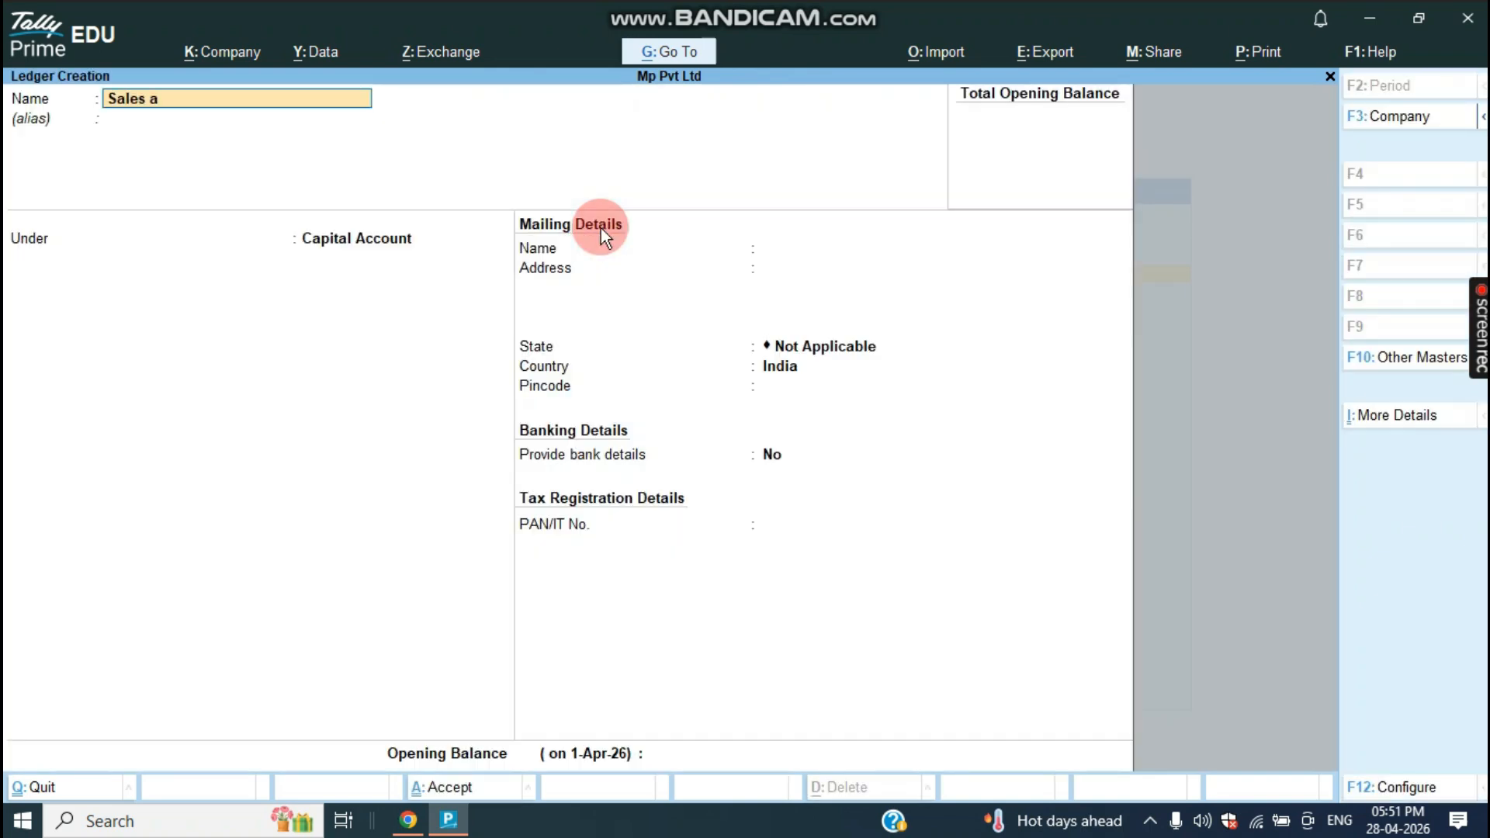
type("c")
key("Return")
type("Sales")
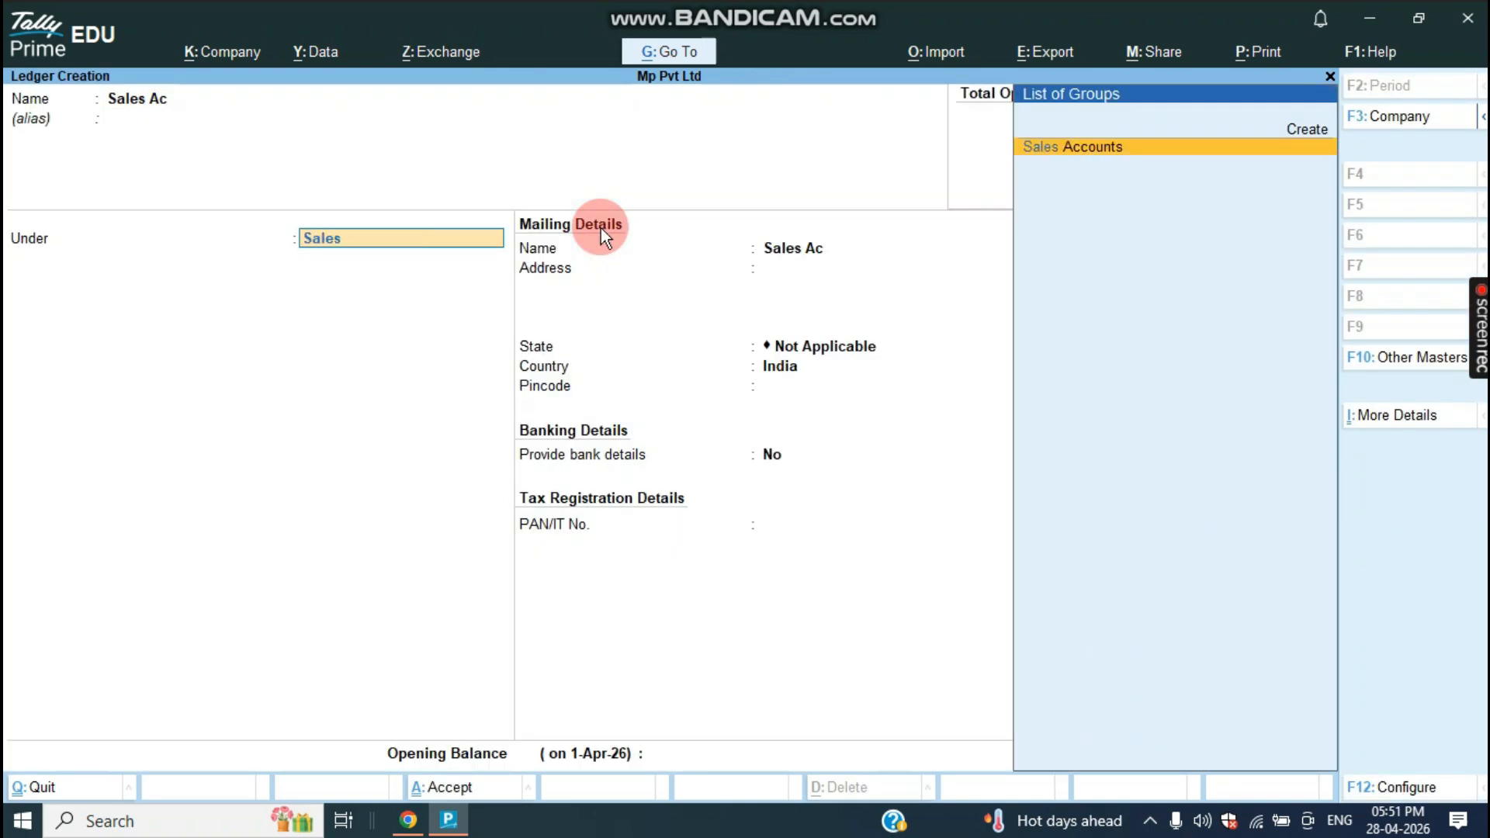
key("Return")
key("Return")
key("Return")
key("Return")
key("Return")
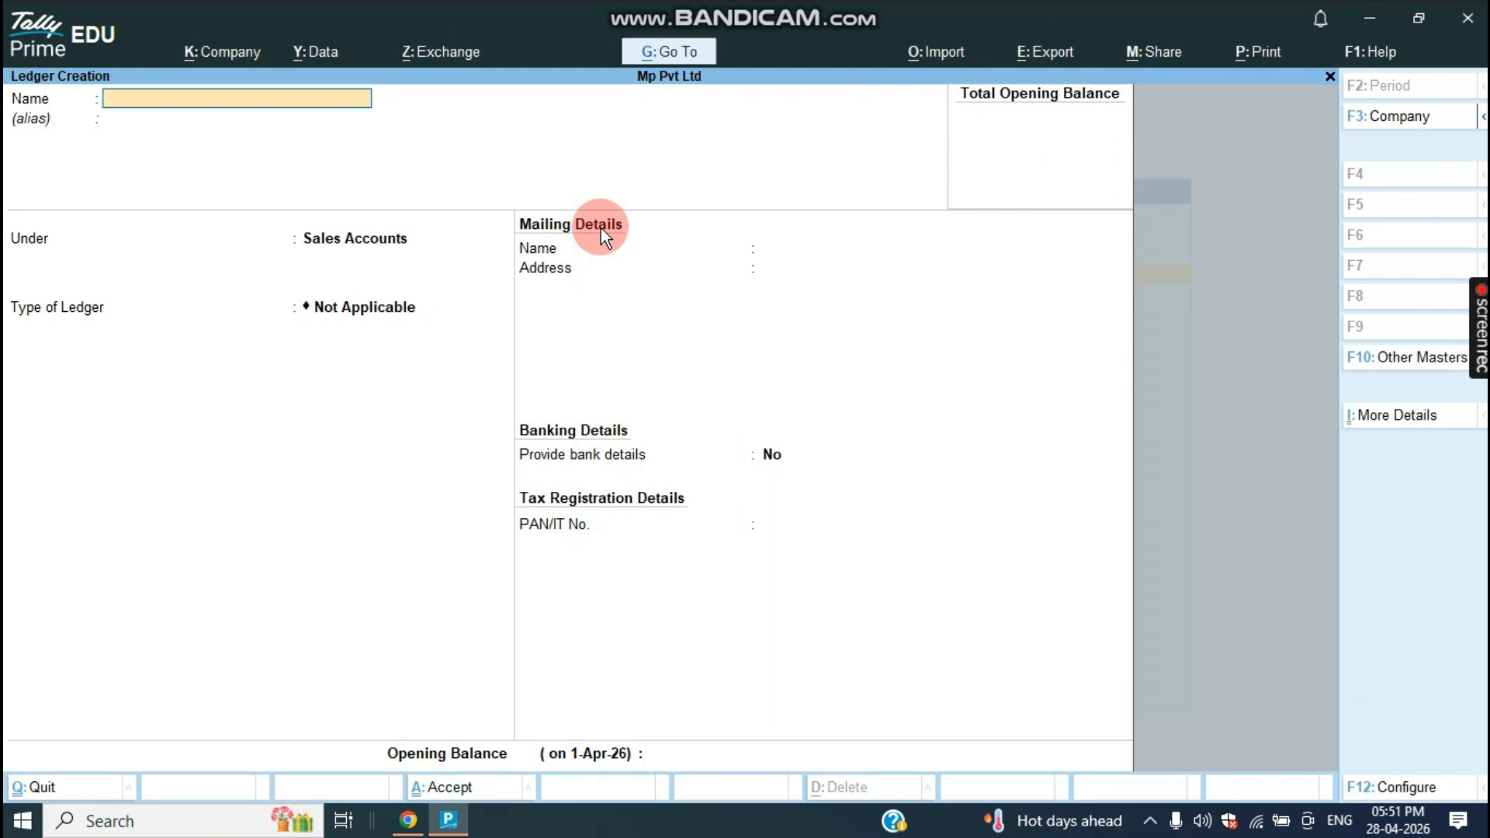
Create a ledger named Purchase Ac under the Purchase Accounts group, then leave ledger creation.
type("Purchase Ac\\")
key("Return")
key("BackSpace")
type("Purchase Ac")
key("Return")
key("Return")
type("Pur")
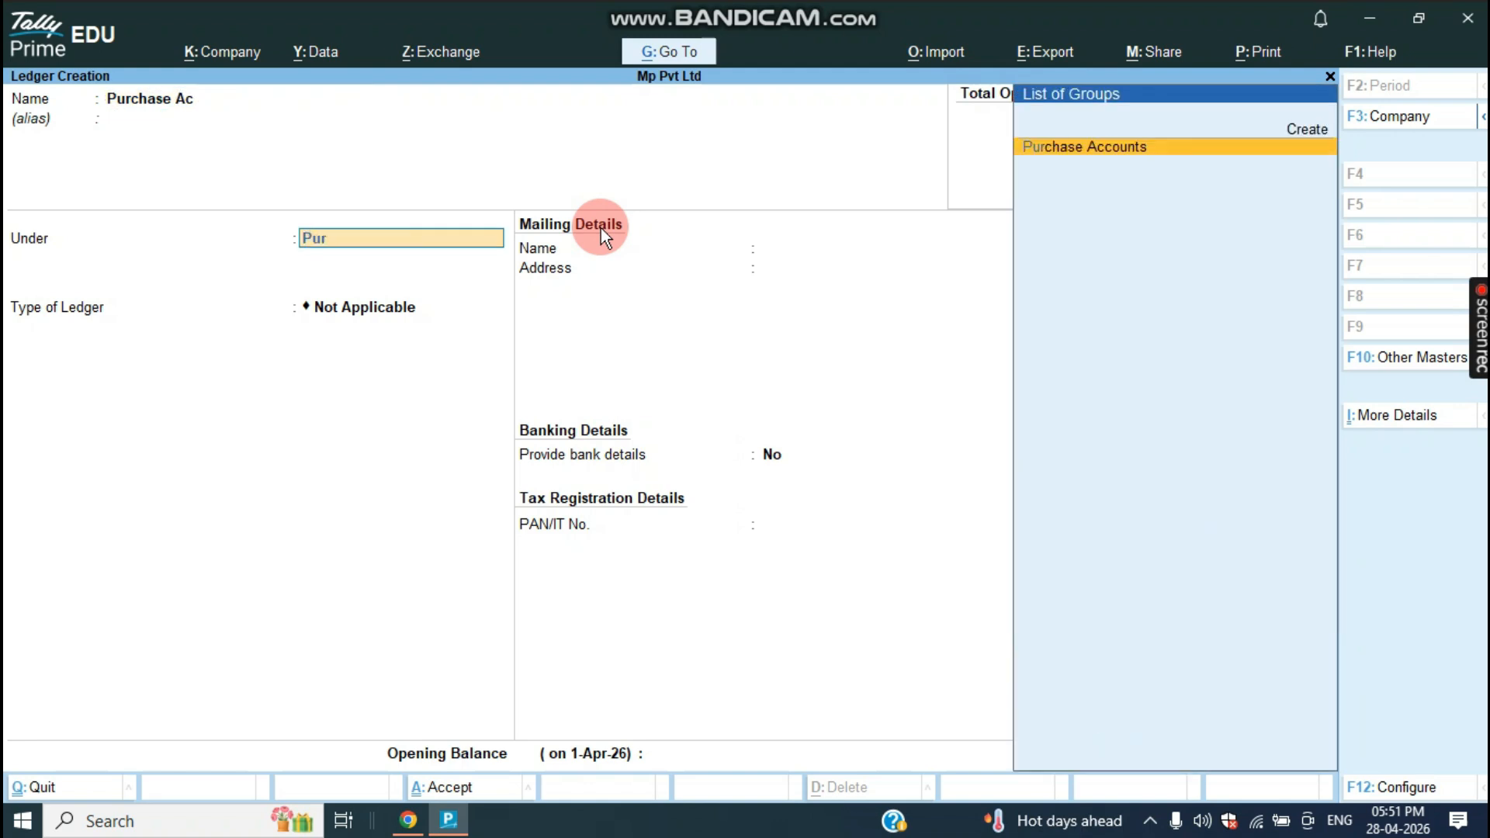
key("Return")
key("Return")
key("Return")
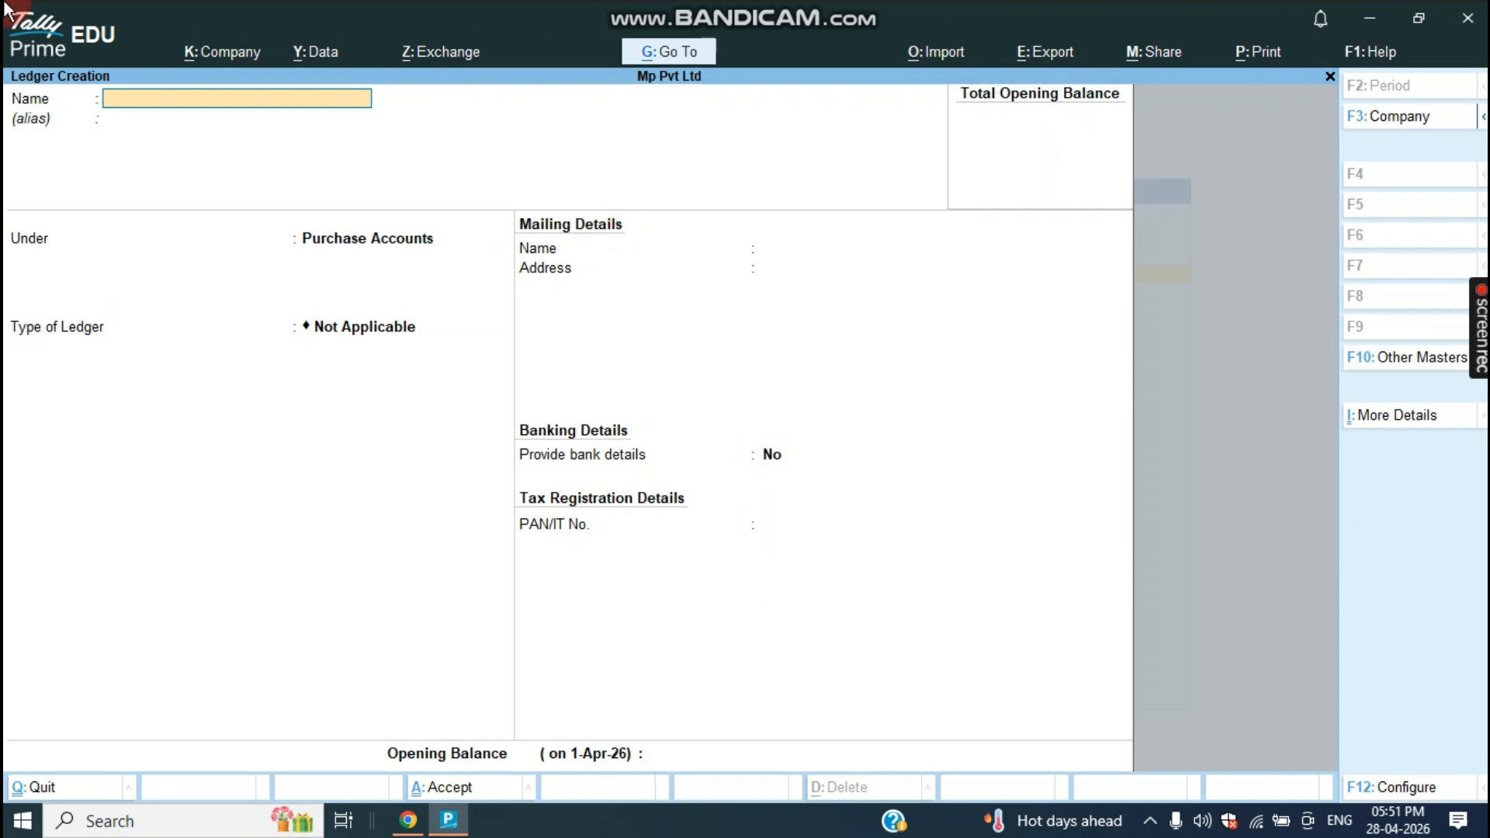
key("Escape")
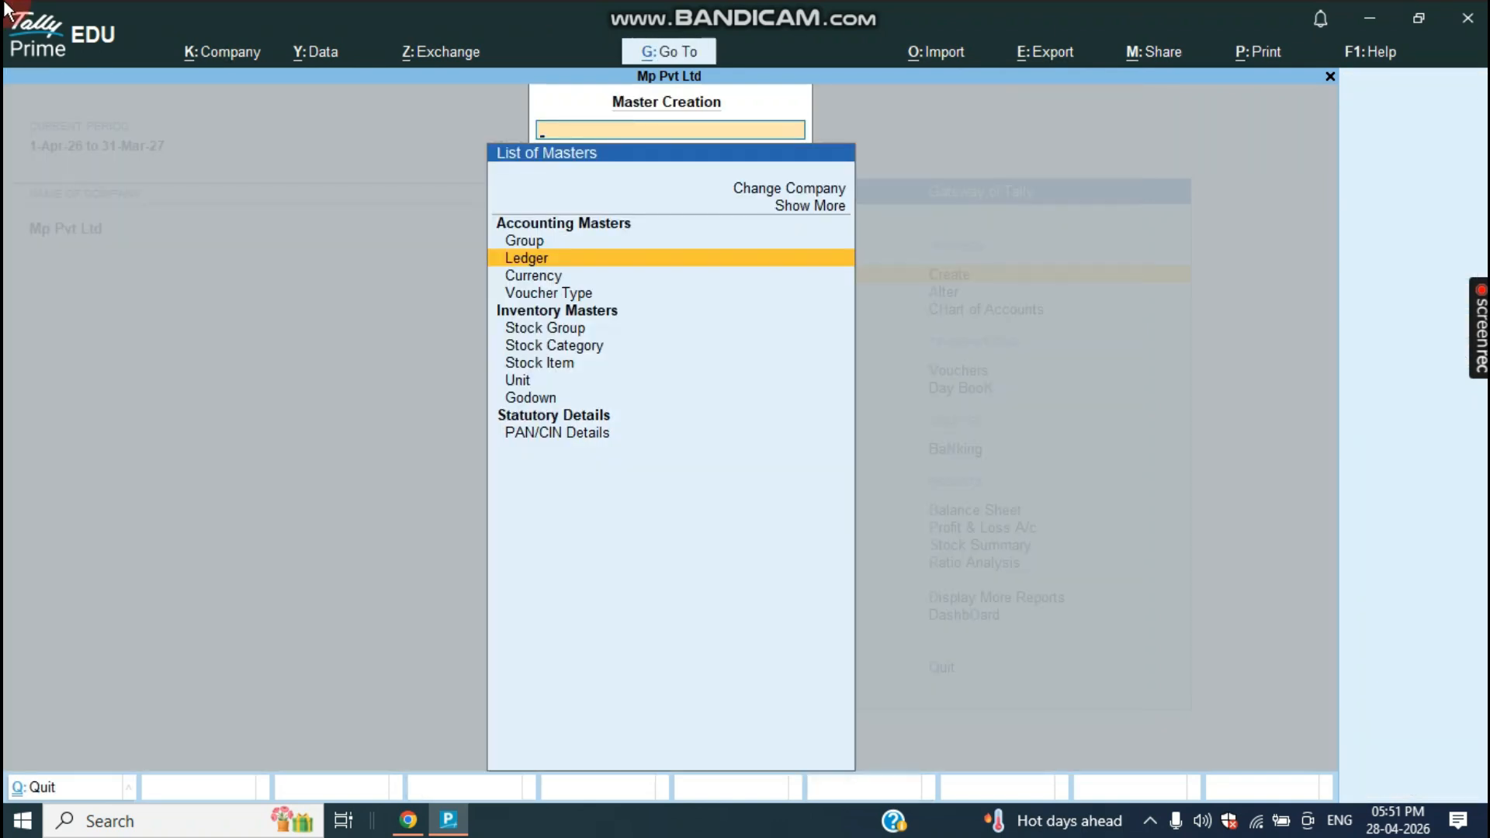
Create a stock group named Grocessory under Primary, leaving item quantities not added.
key("Down")
key("Down")
key("Down")
key("Down")
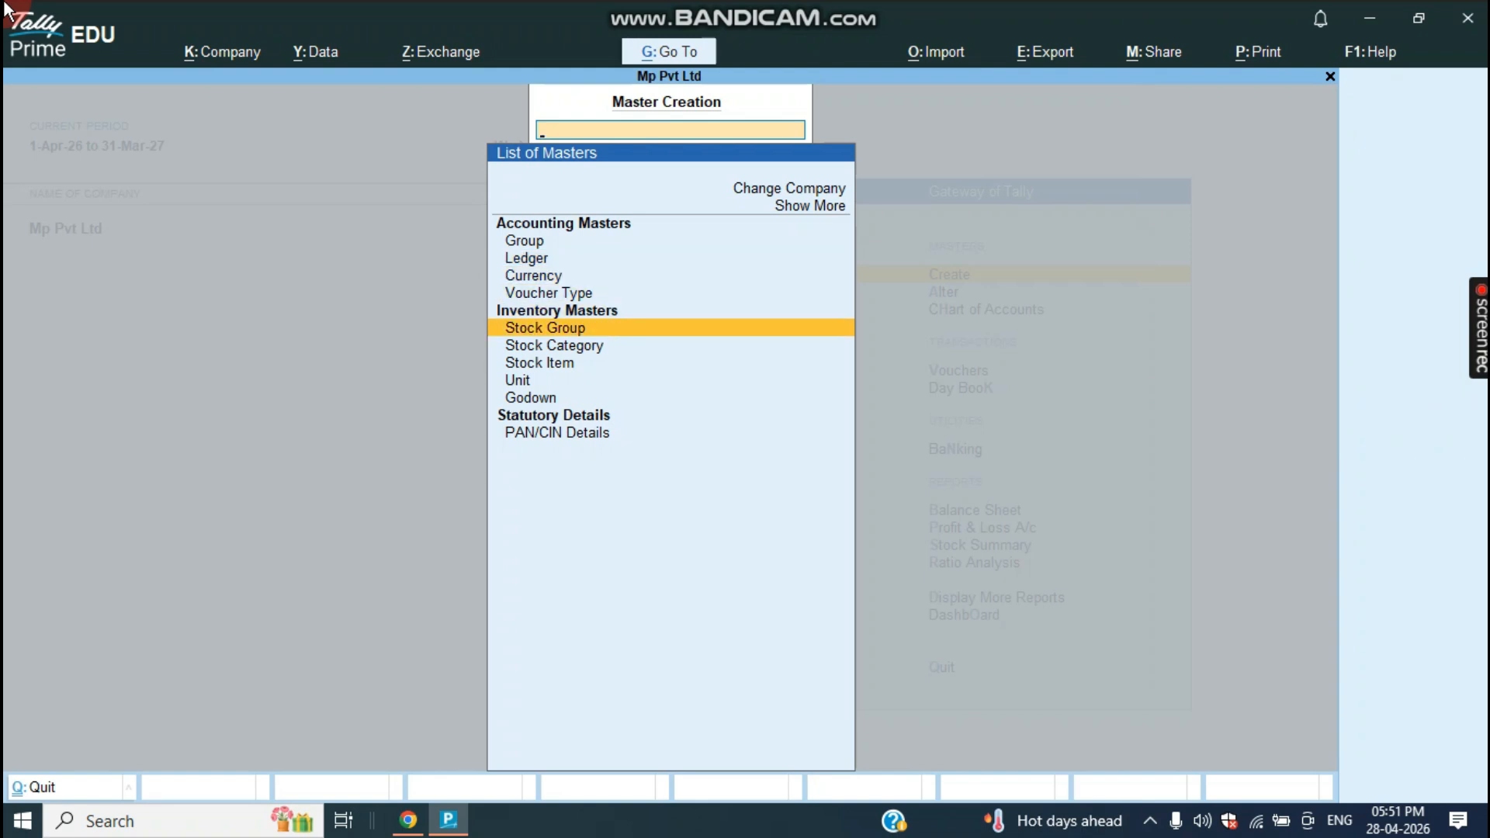
key("Return")
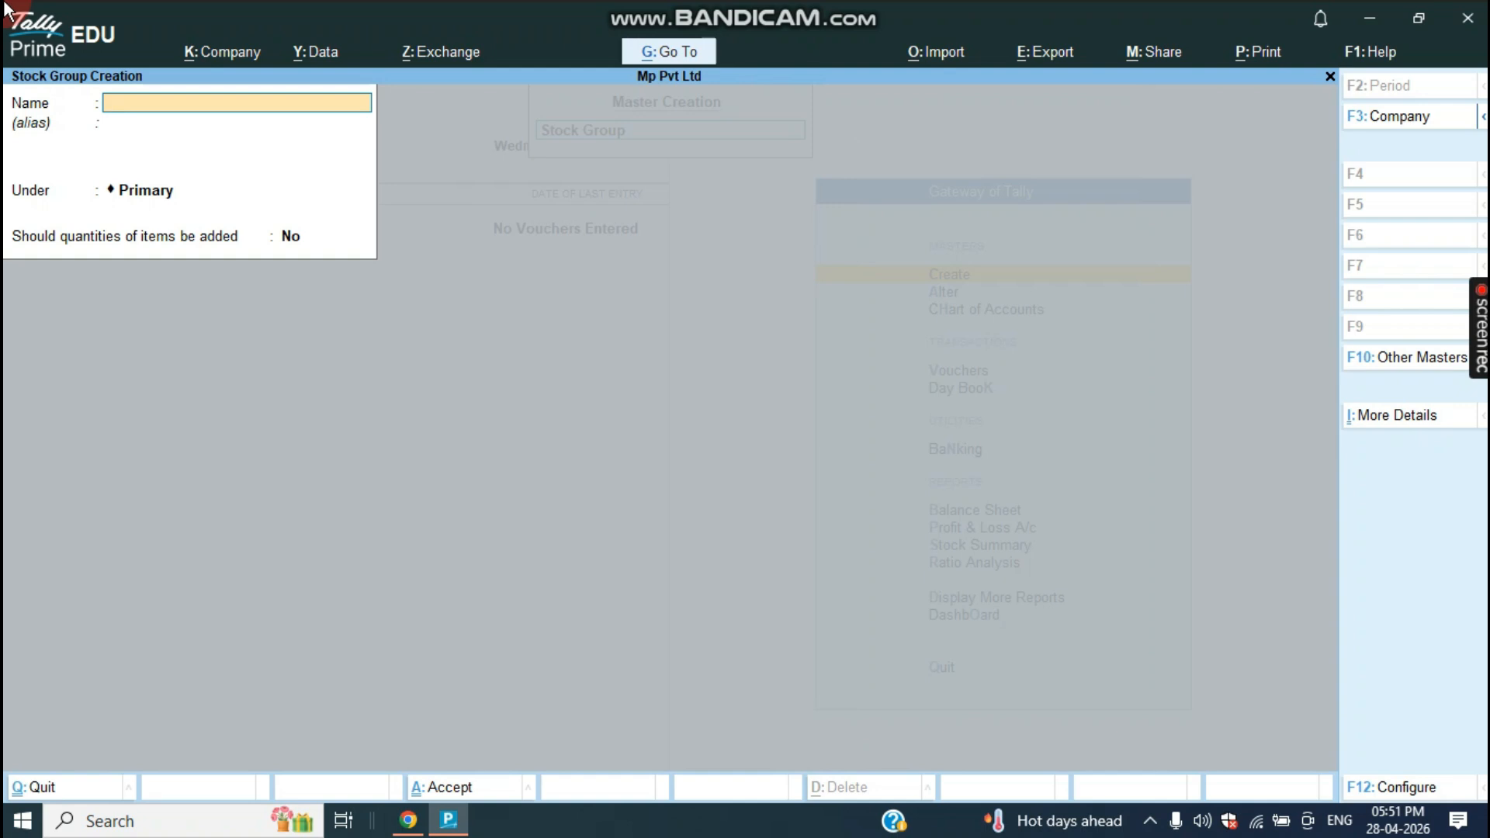
type("Grocessory")
key("Return")
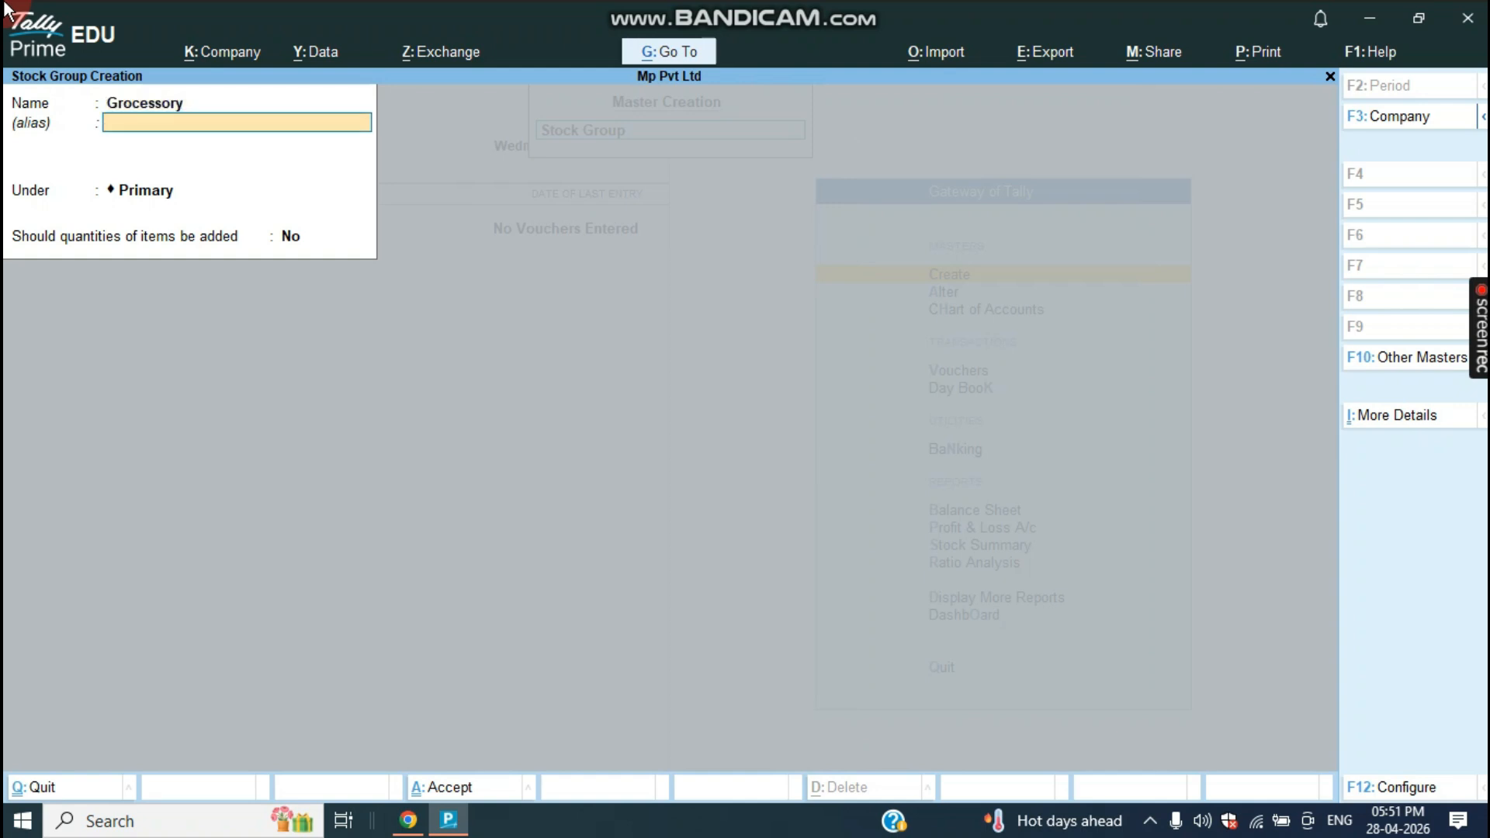
key("Return")
key("Return")
key("Return")
key("Return")
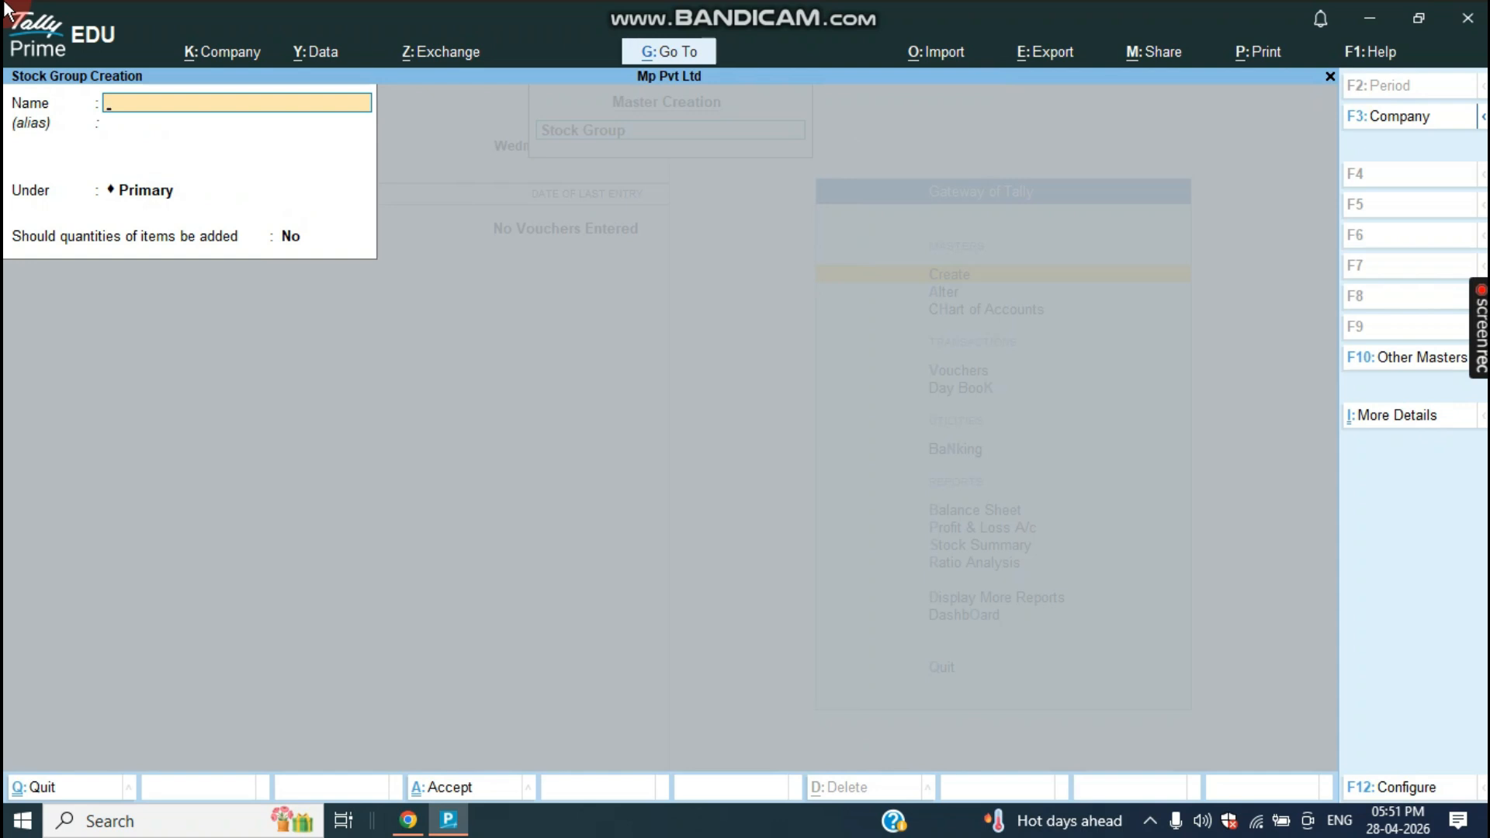
key("Escape")
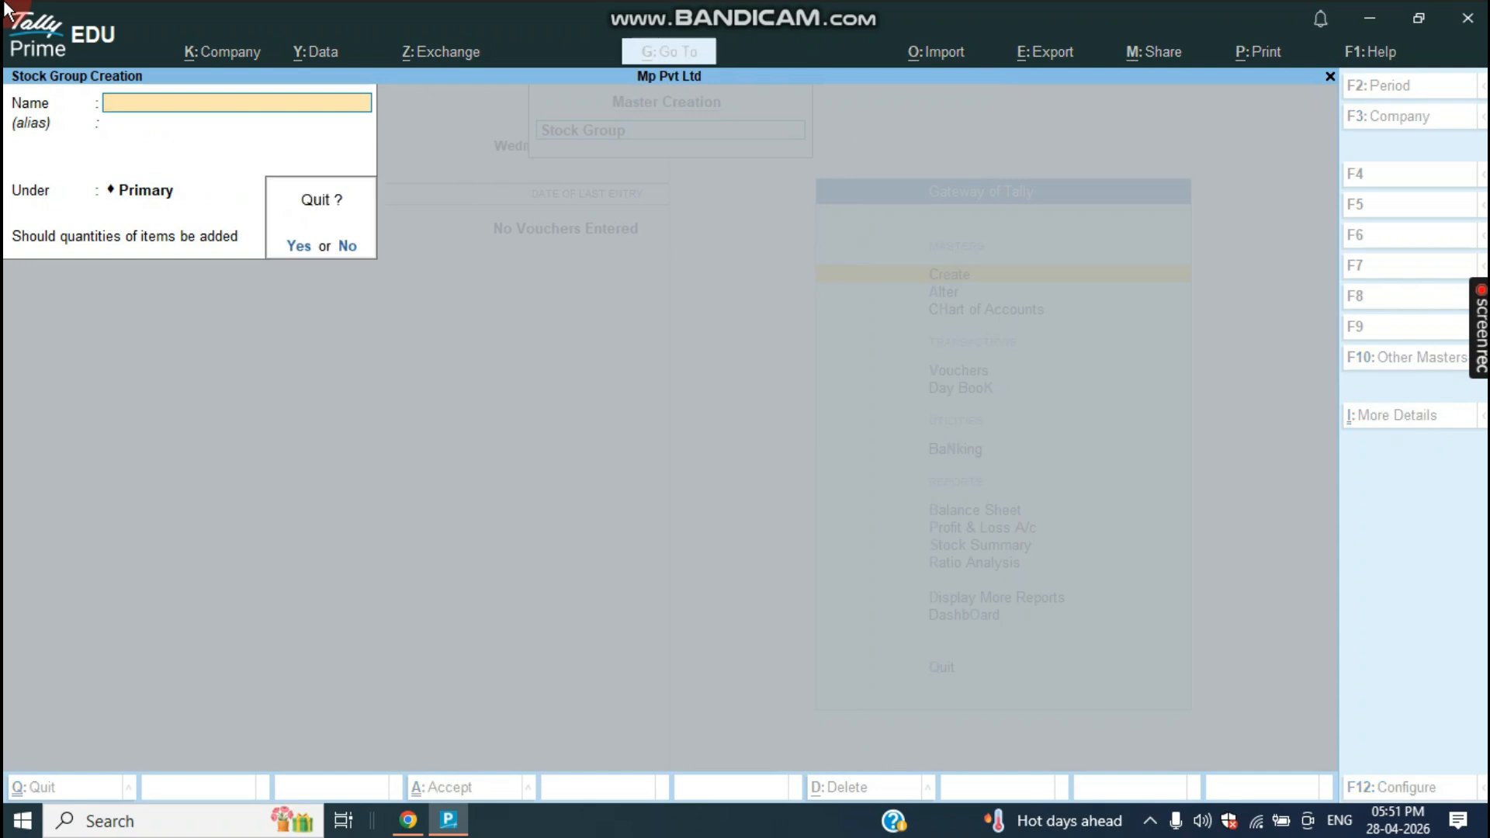
key("Return")
Create a stock category named Spices under Primary.
key("Down")
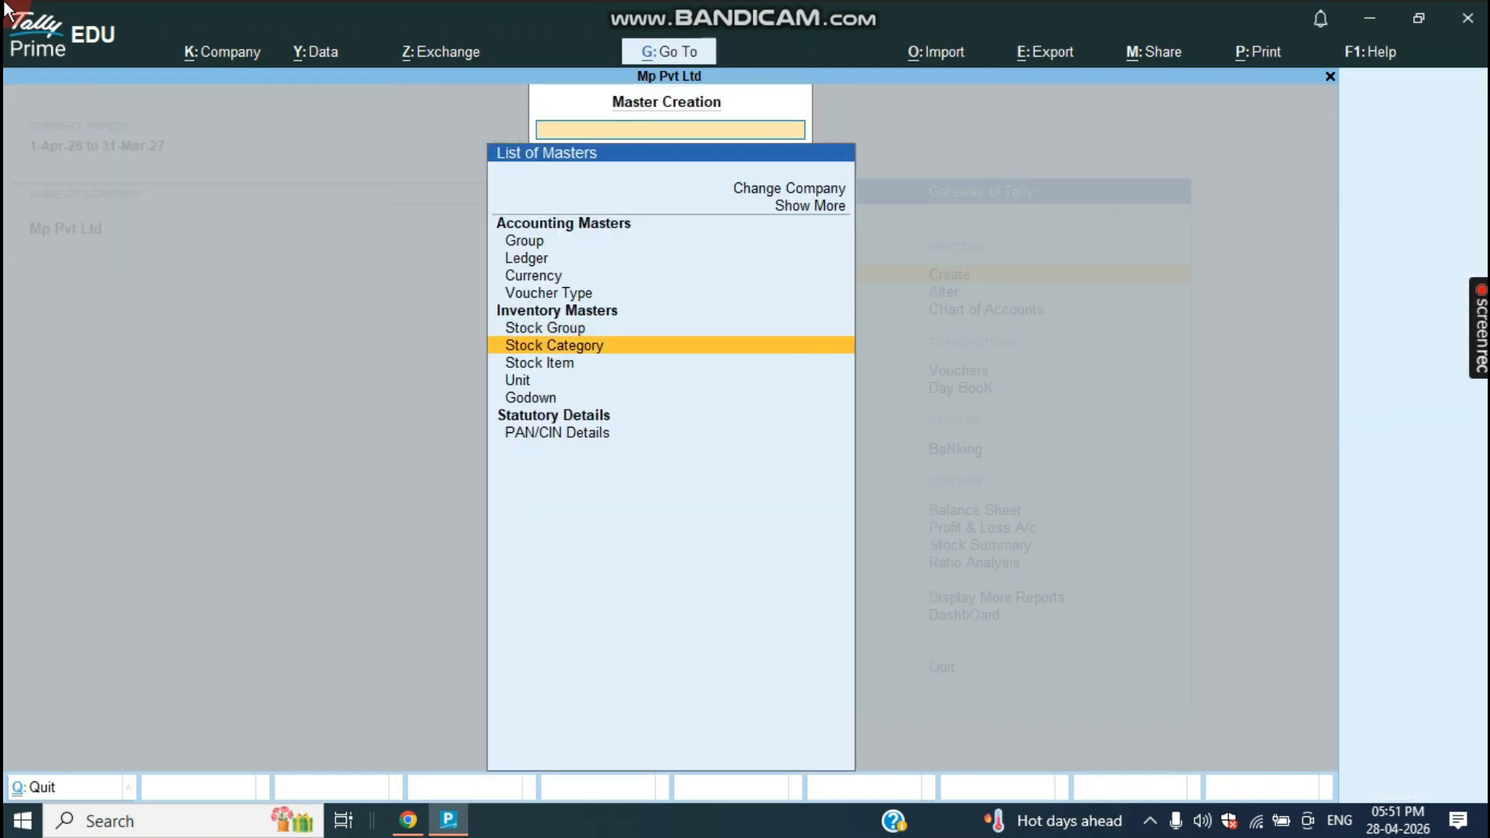
key("Return")
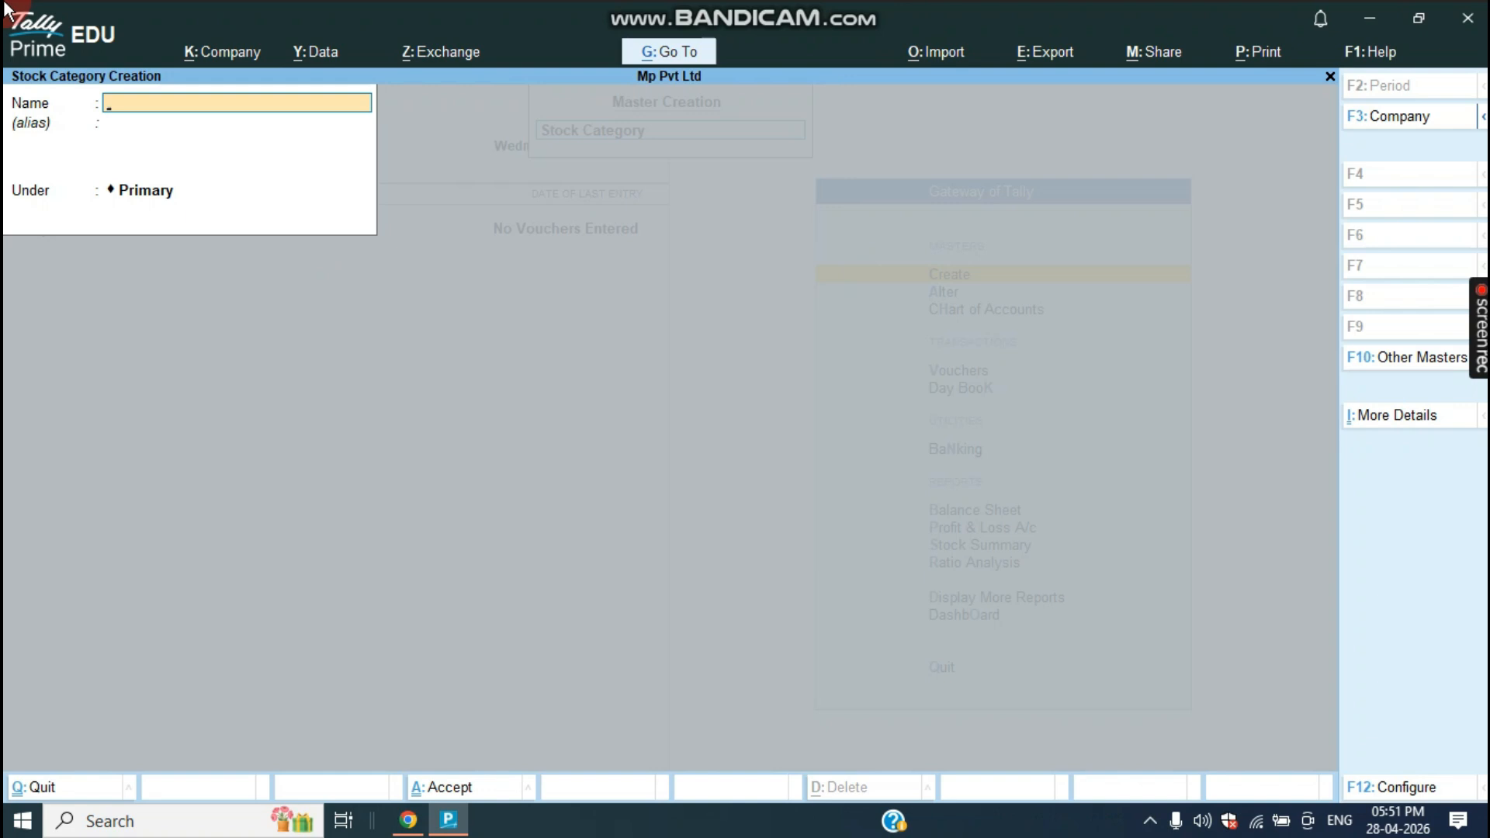
type("Spices")
key("Return")
key("Return")
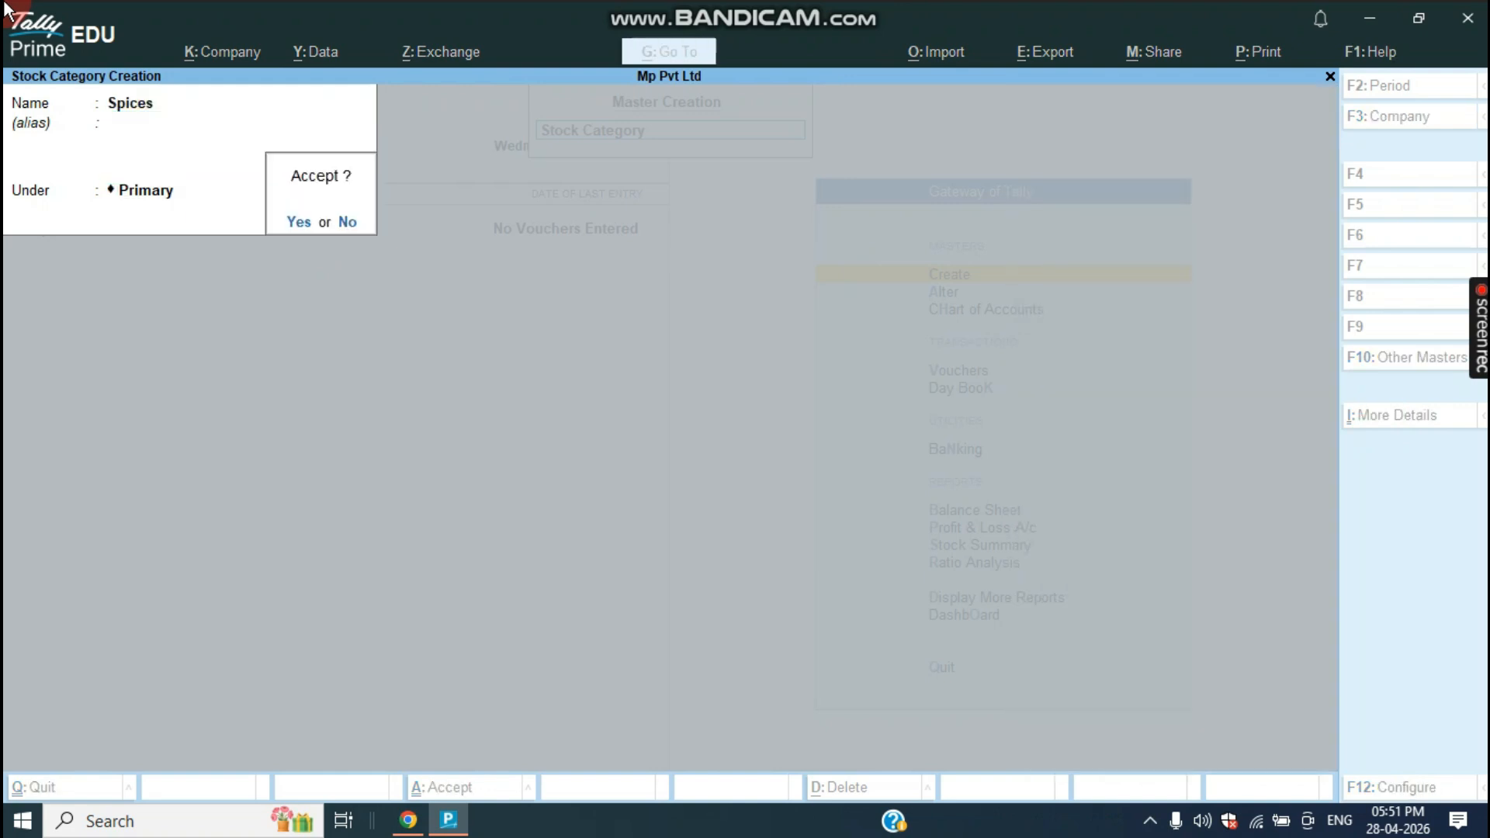
key("Return")
key("Escape")
key("Return")
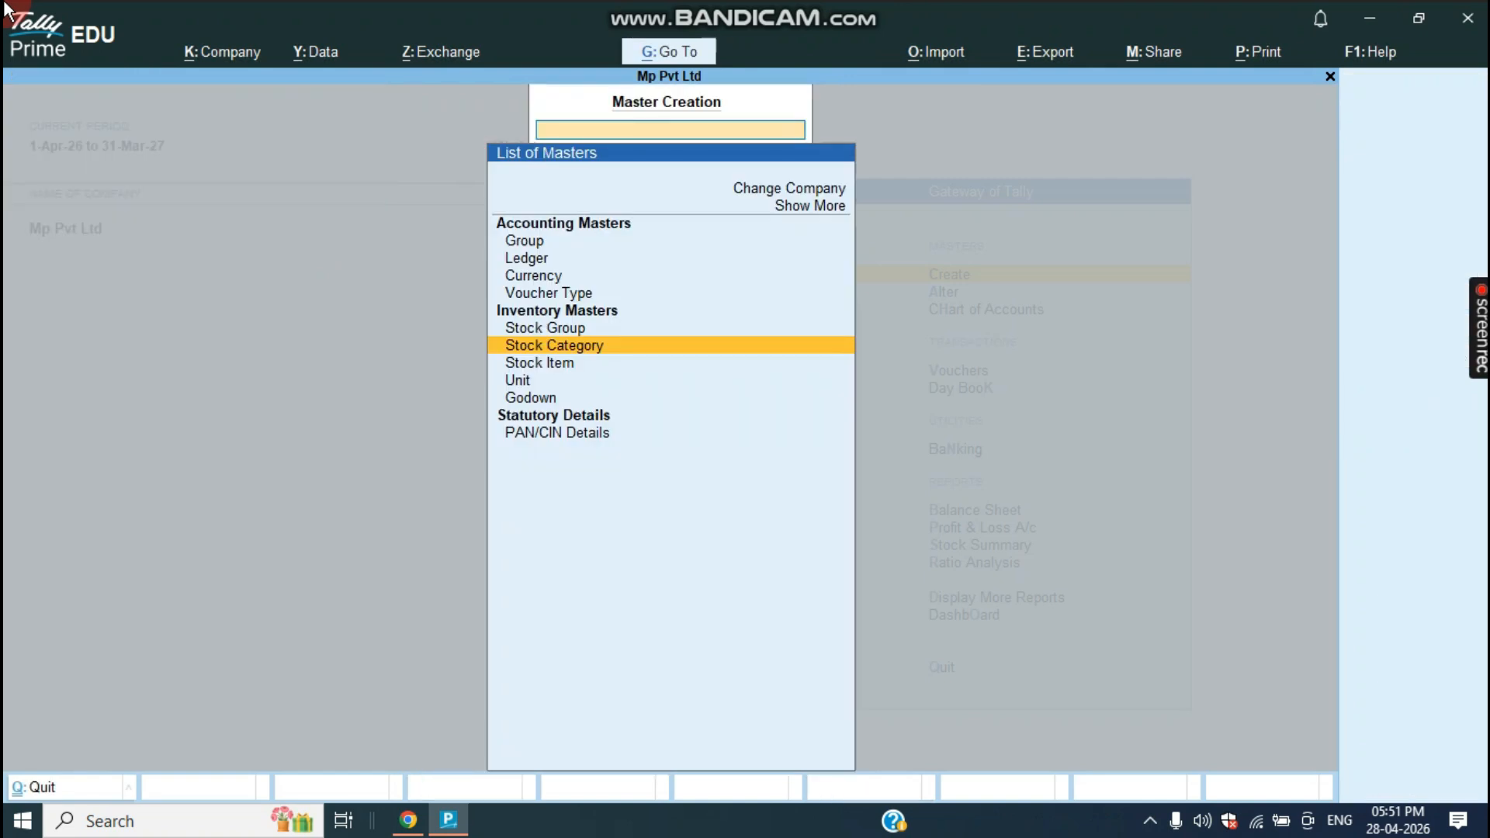
Create a simple unit with symbol kg, formal name Kilogram and 0 decimal places.
key("Down")
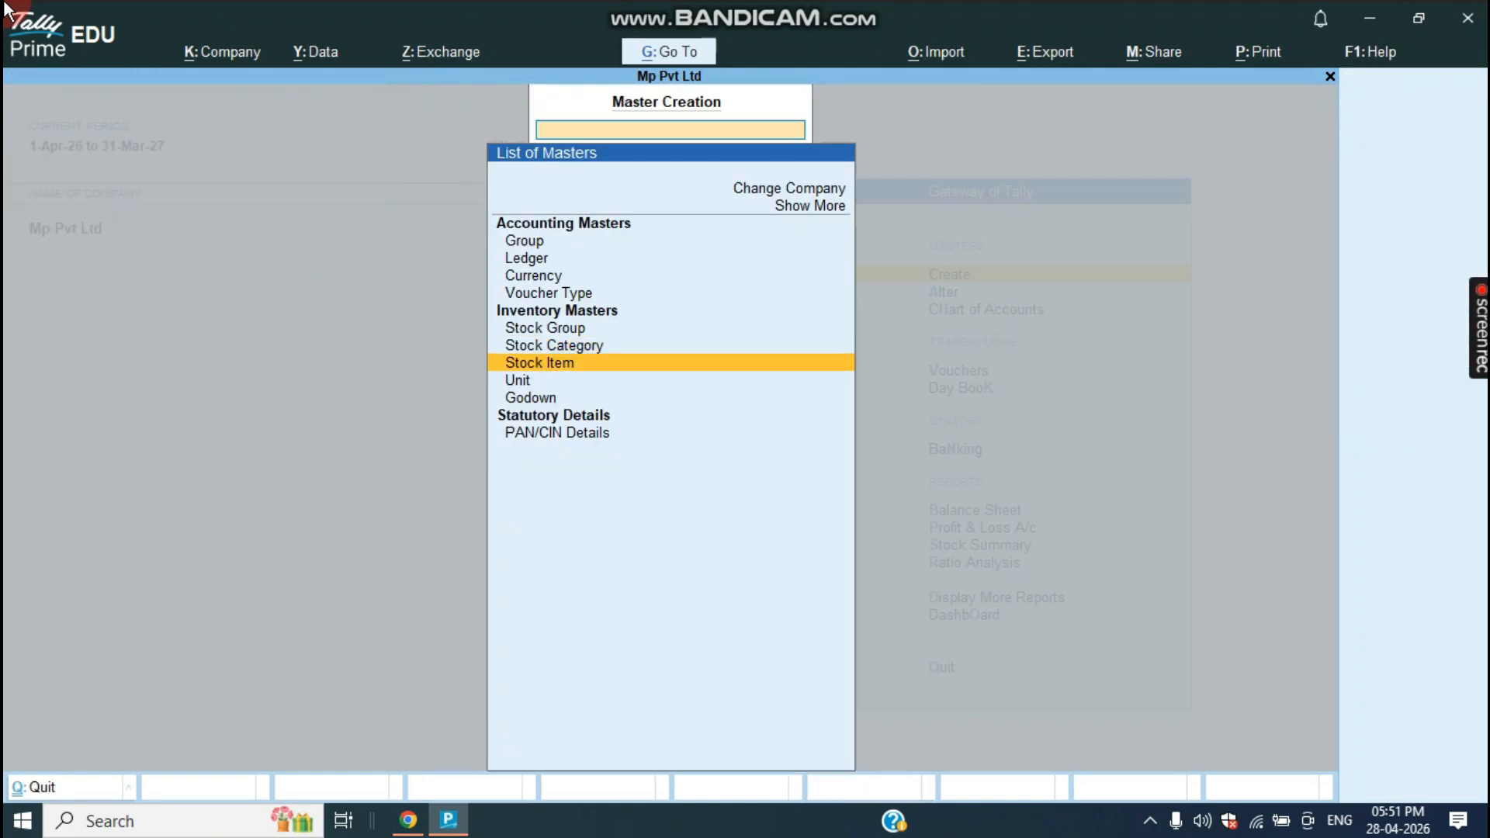
key("Down")
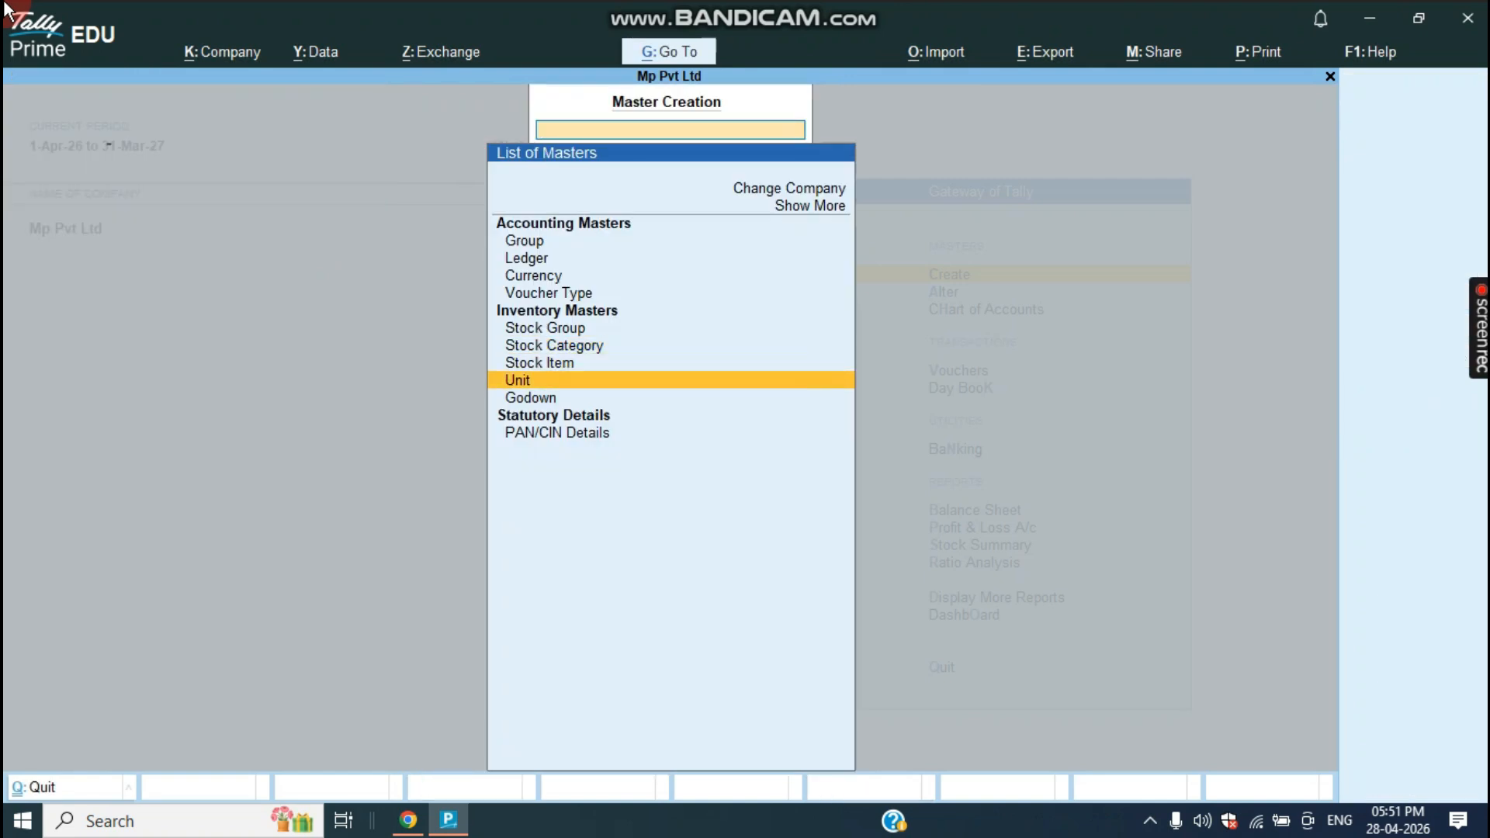
key("Return")
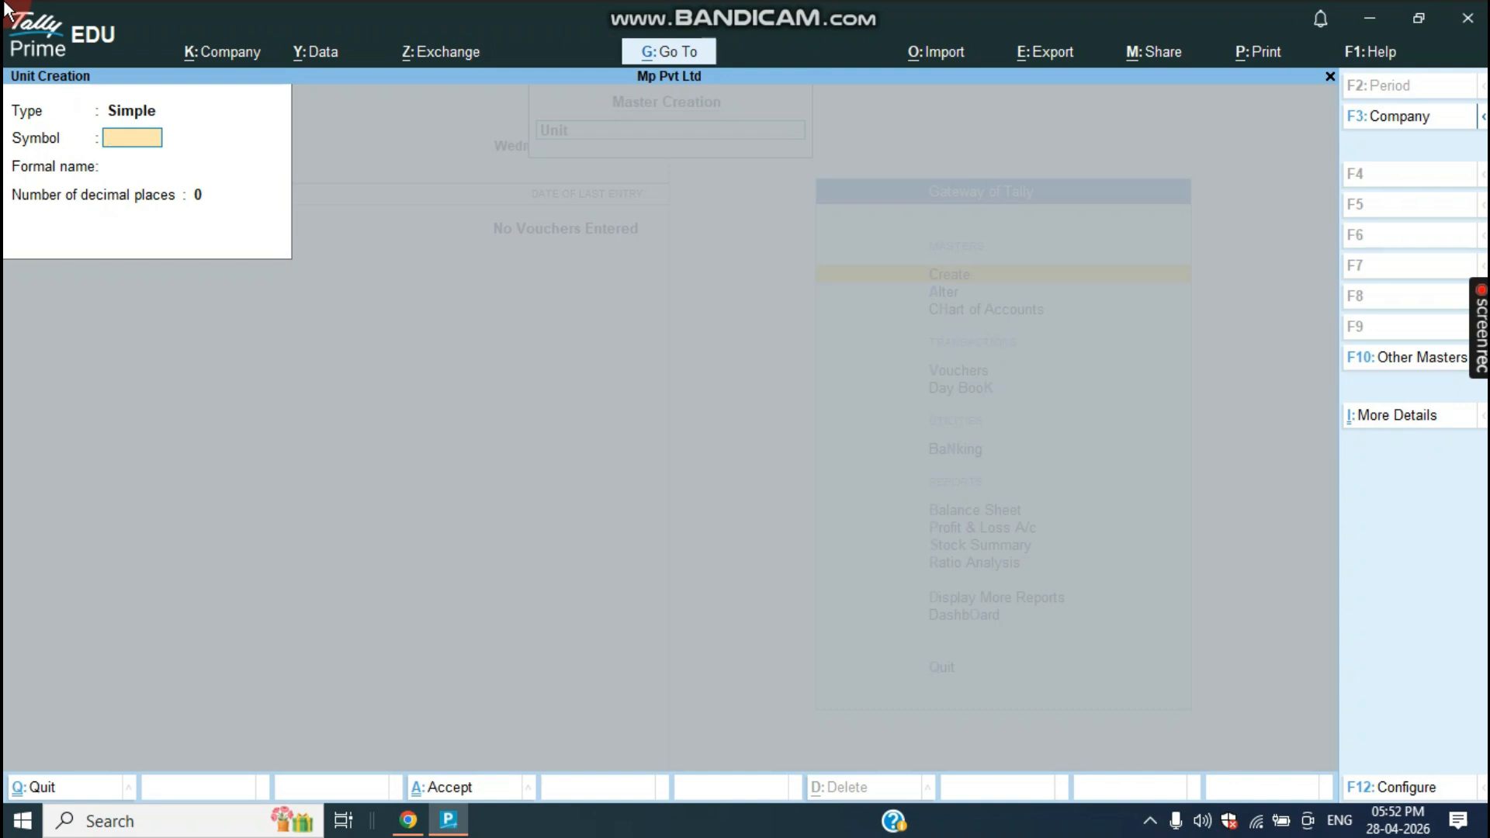
type("kg")
key("Return")
type("Kilo")
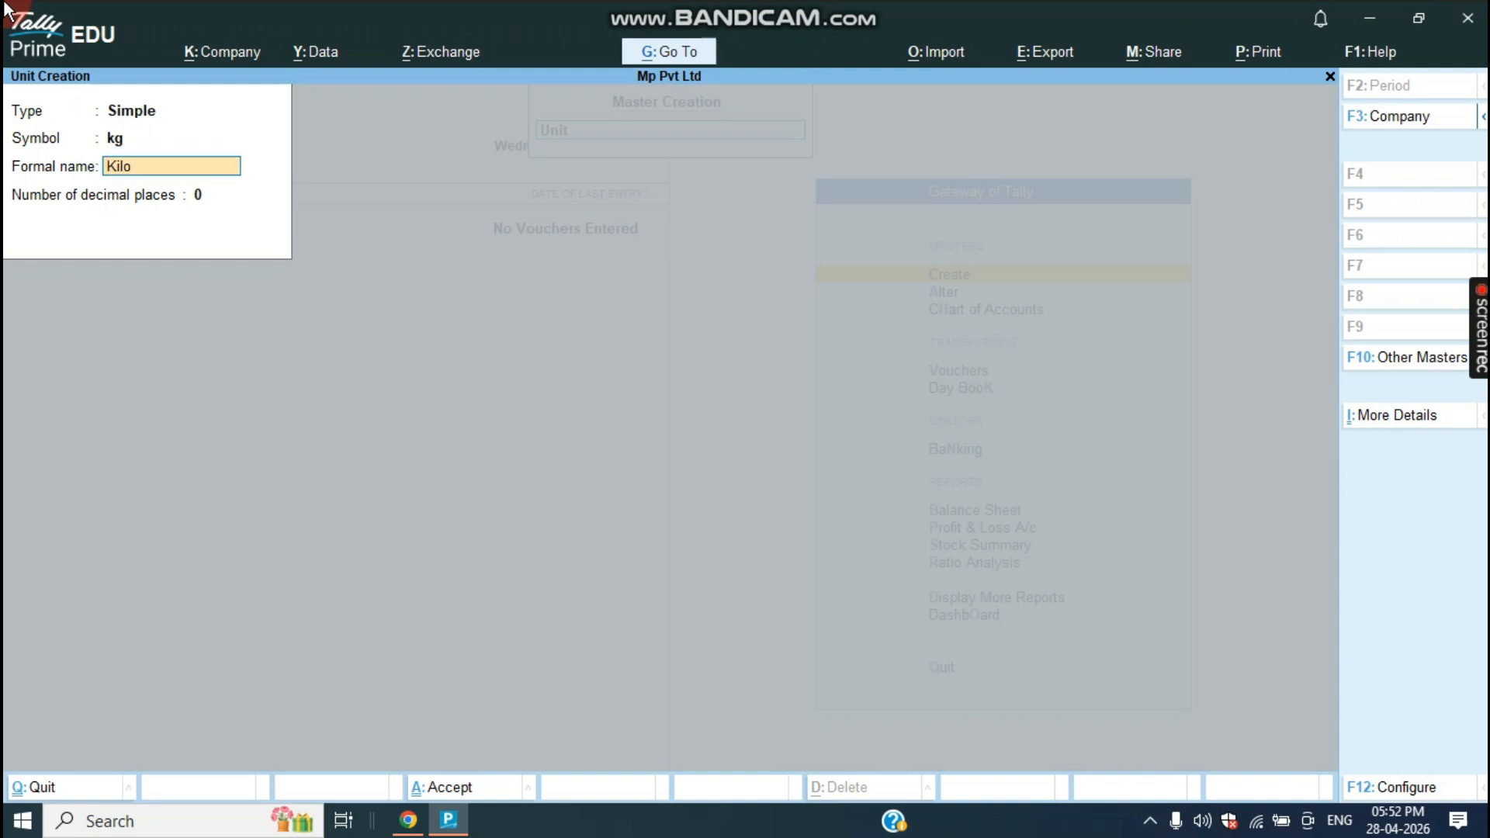
type("gram")
key("Return")
key("Return")
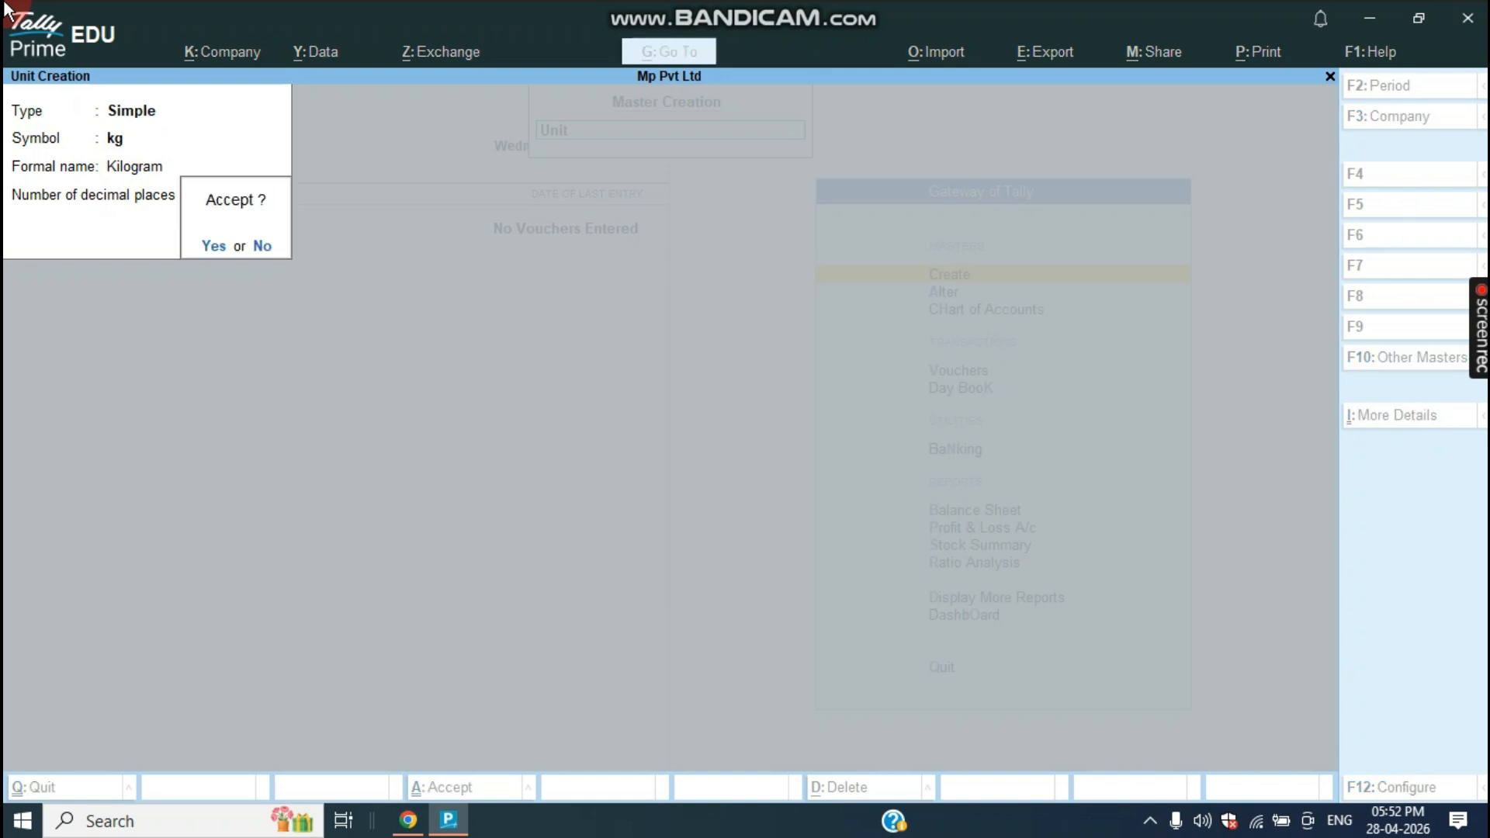
key("Return")
key("Escape")
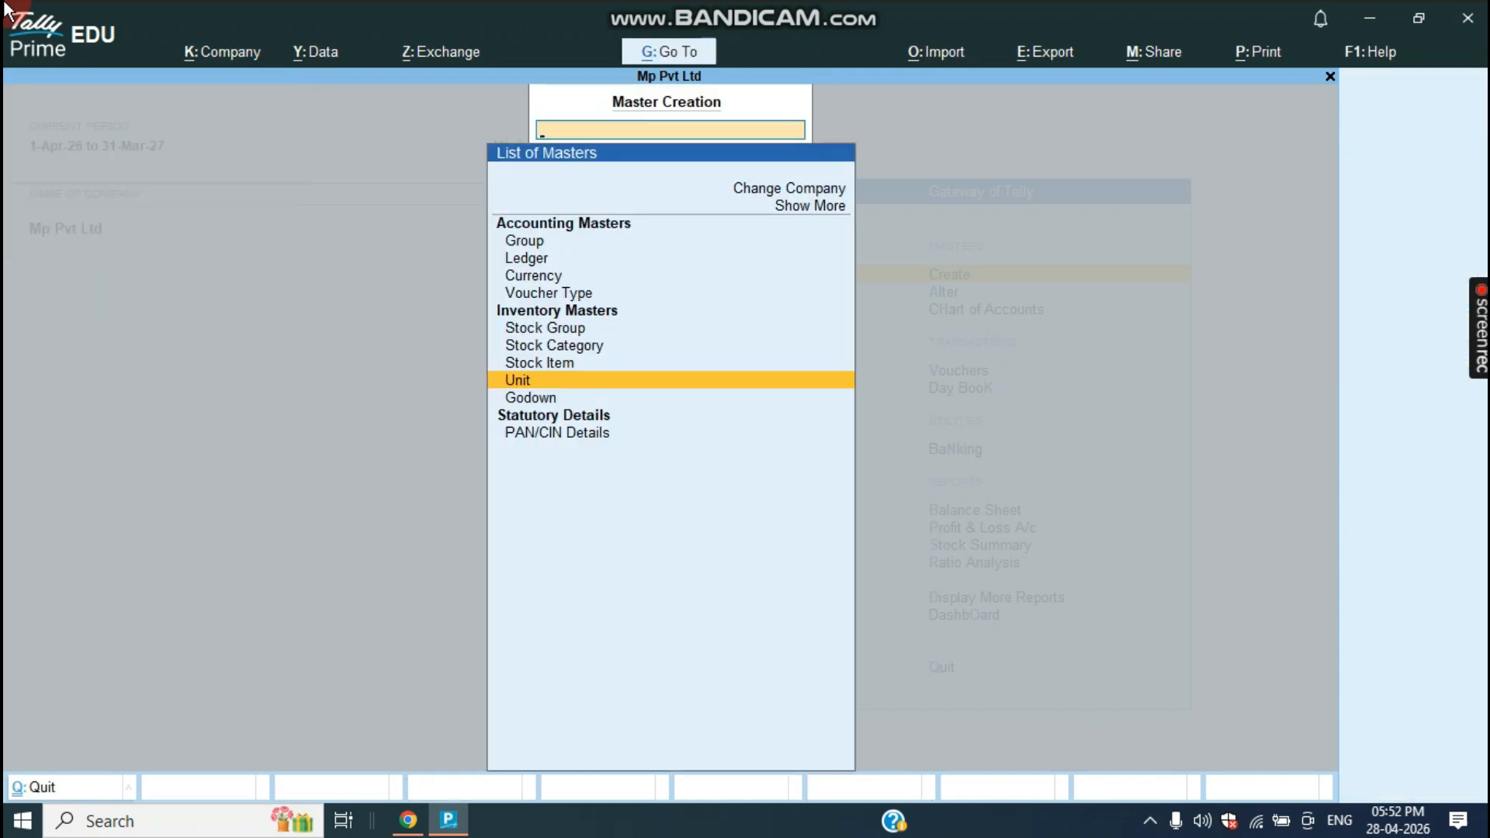
Create a new godown named Bareilly under Primary.
key("Down")
key("Return")
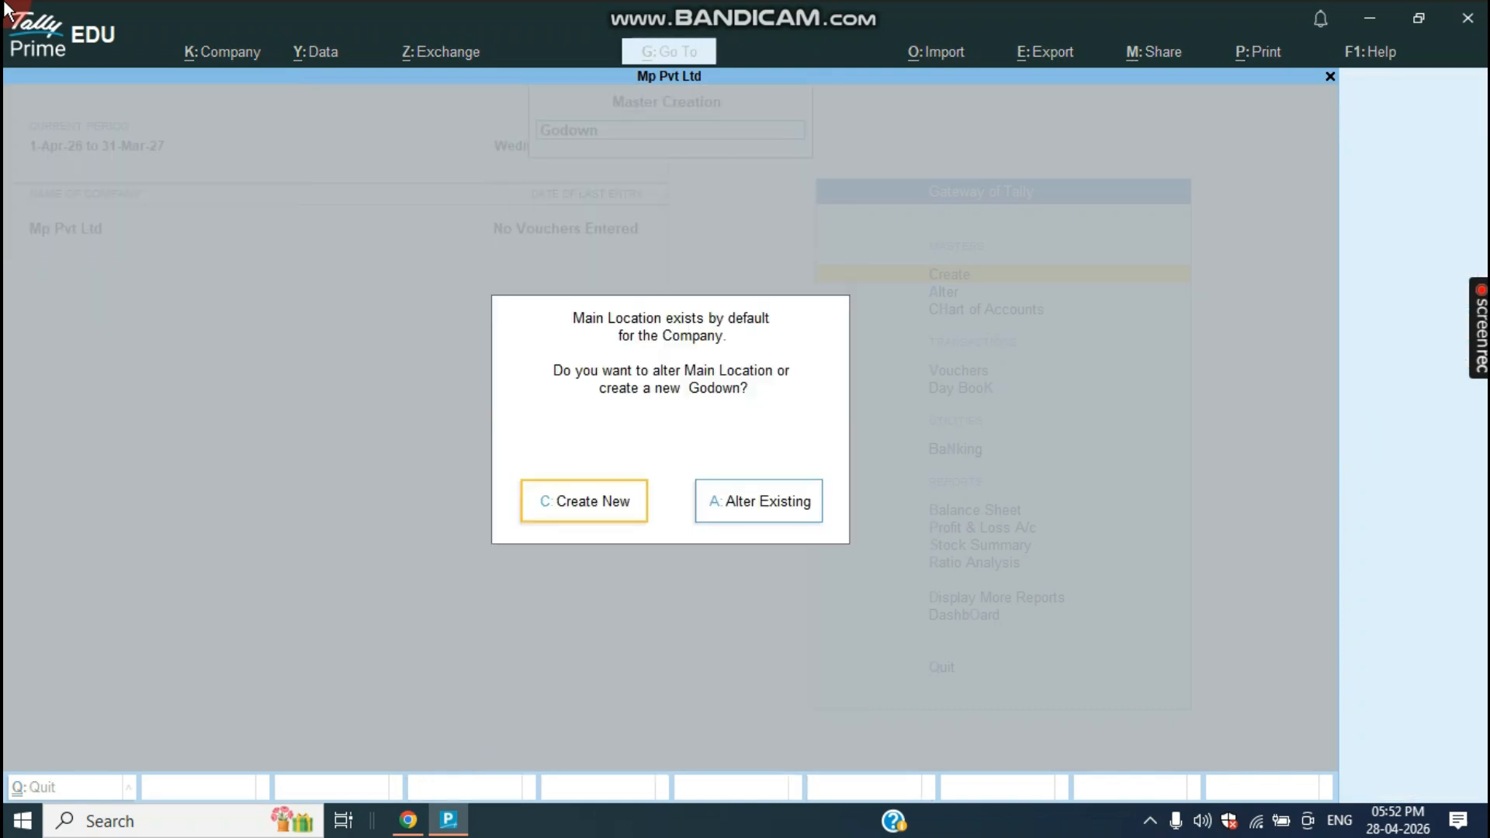
key("Return")
type("Bareill")
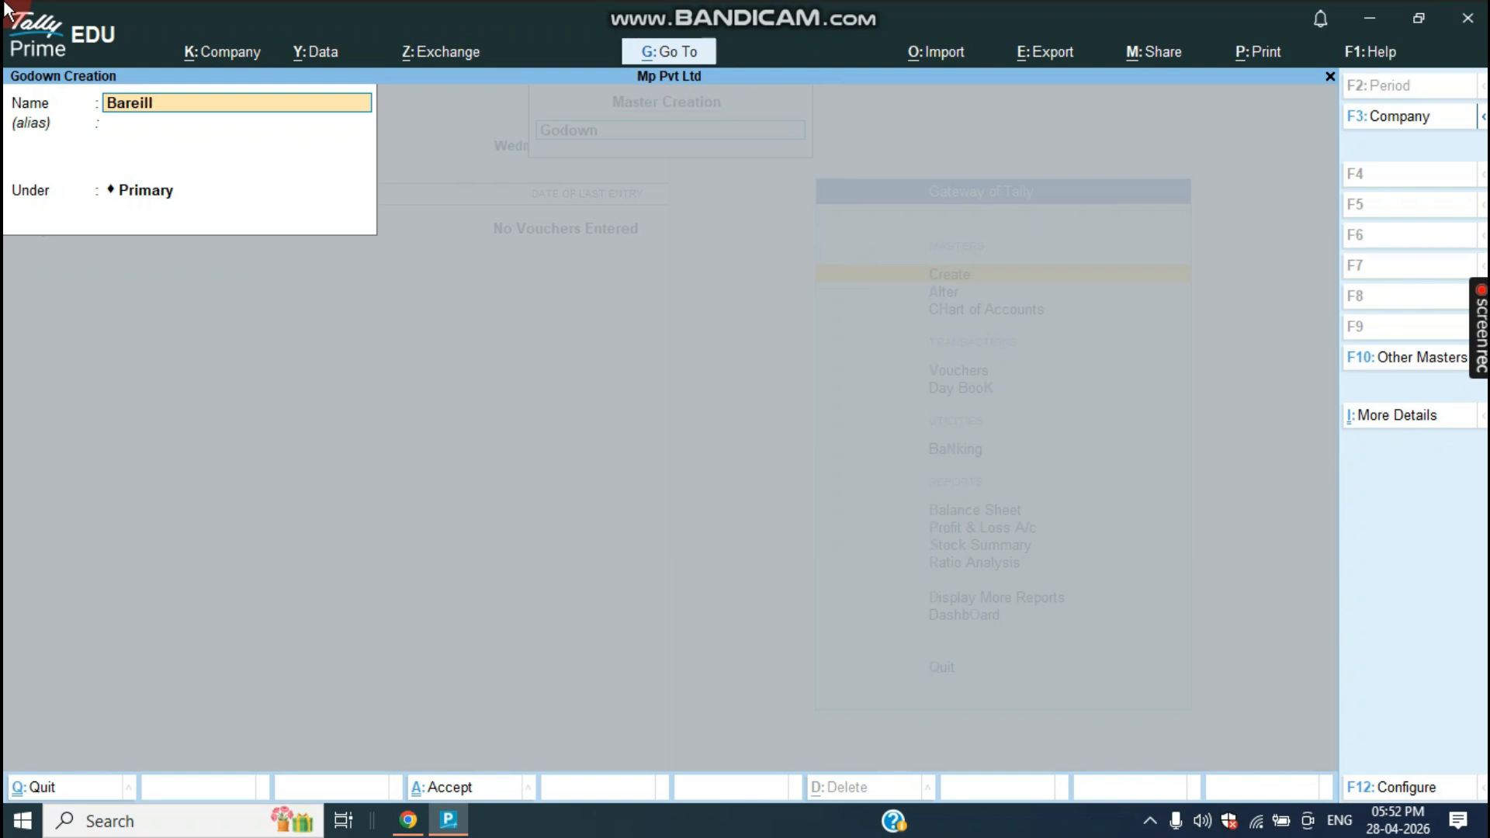
type("y")
key("Return")
key("Return")
key("Return")
key("Escape")
key("Up")
key("Up")
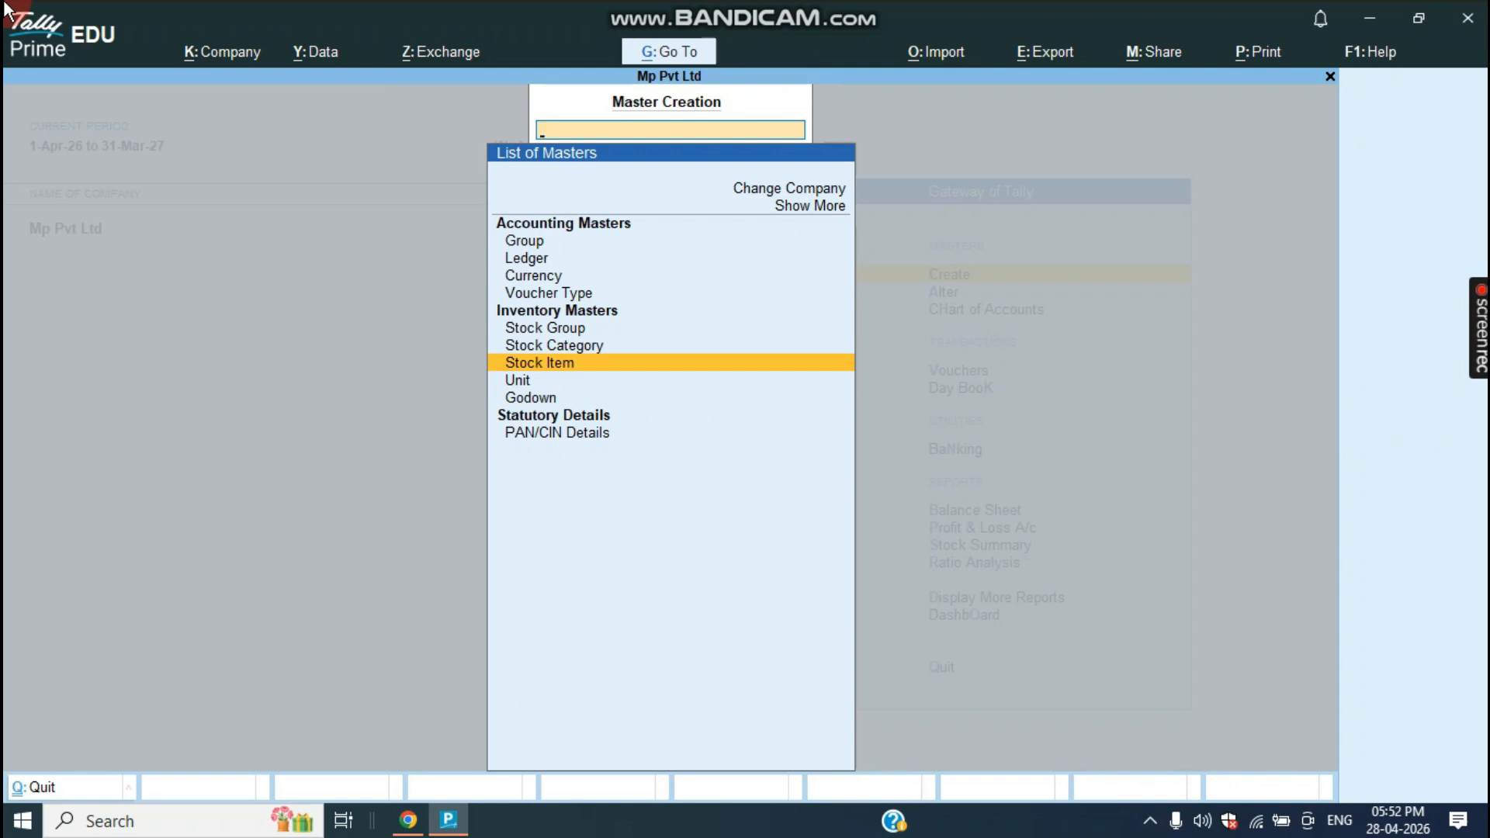
key("Return")
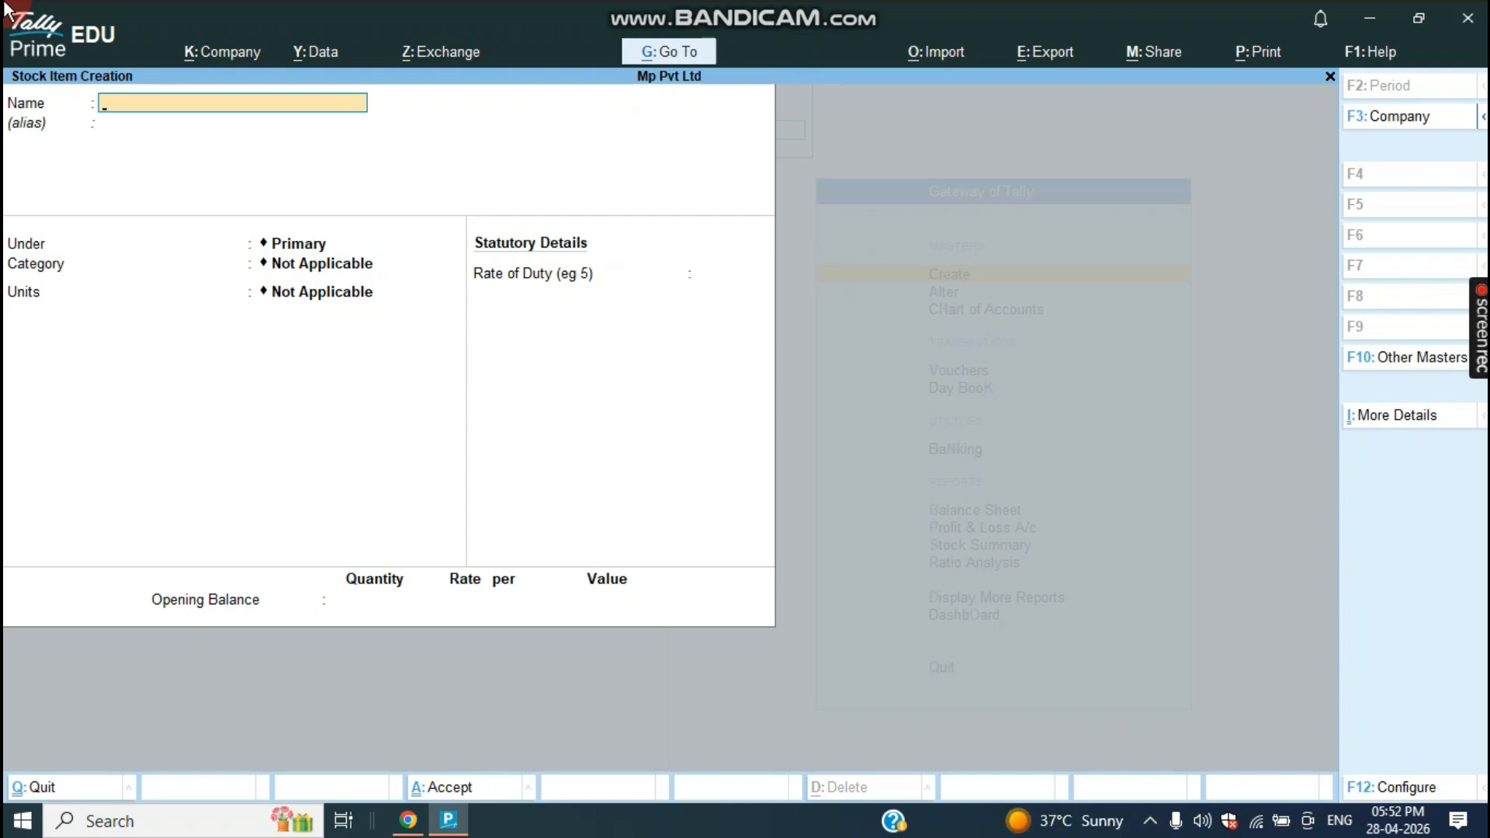
key("Escape")
key("y")
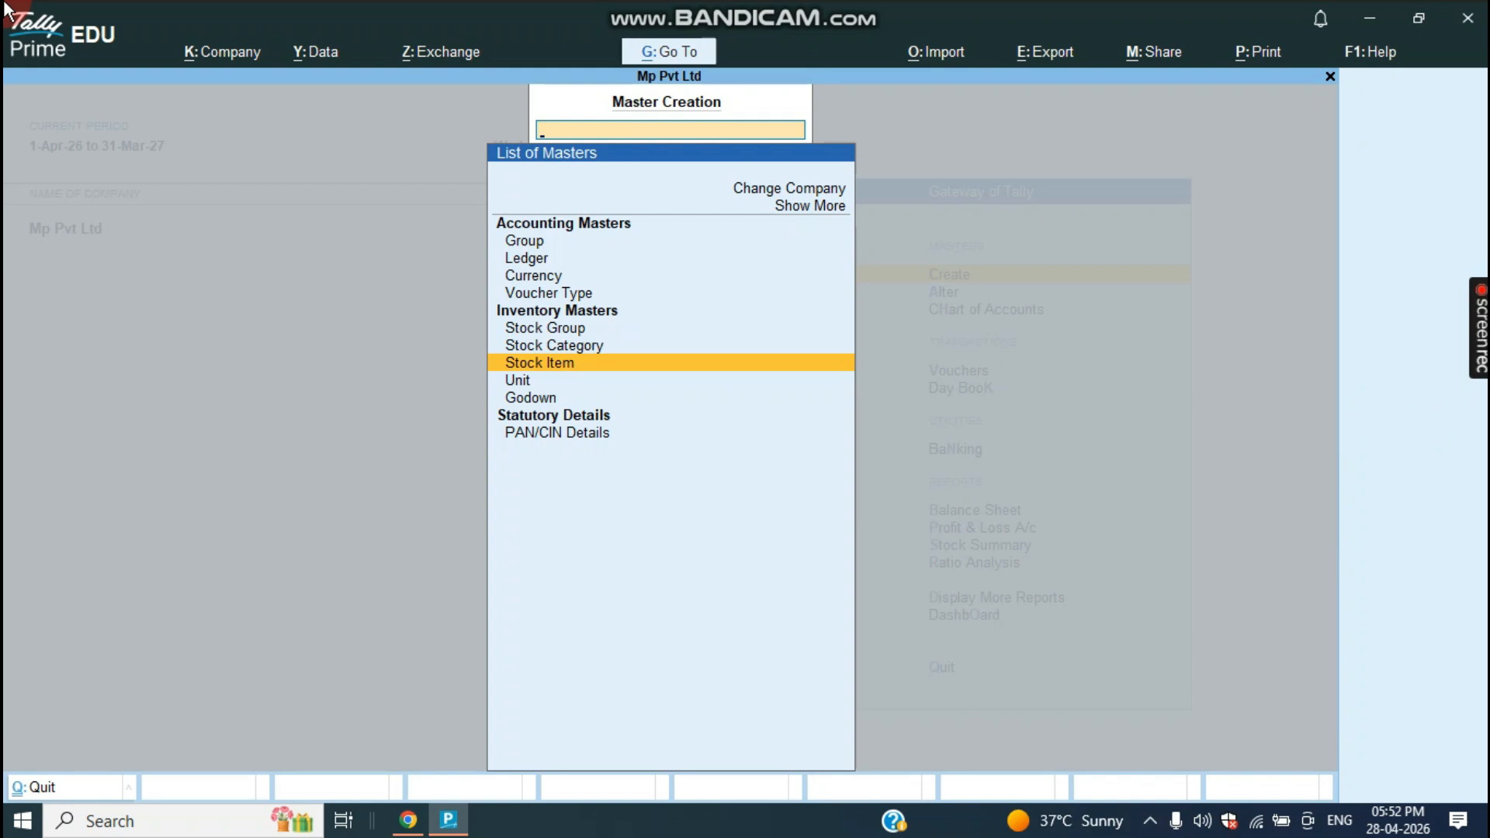
In the company features of Mp Pvt Ltd, enable batches and maintaining expiry dates for batches.
key("Escape")
key("F11")
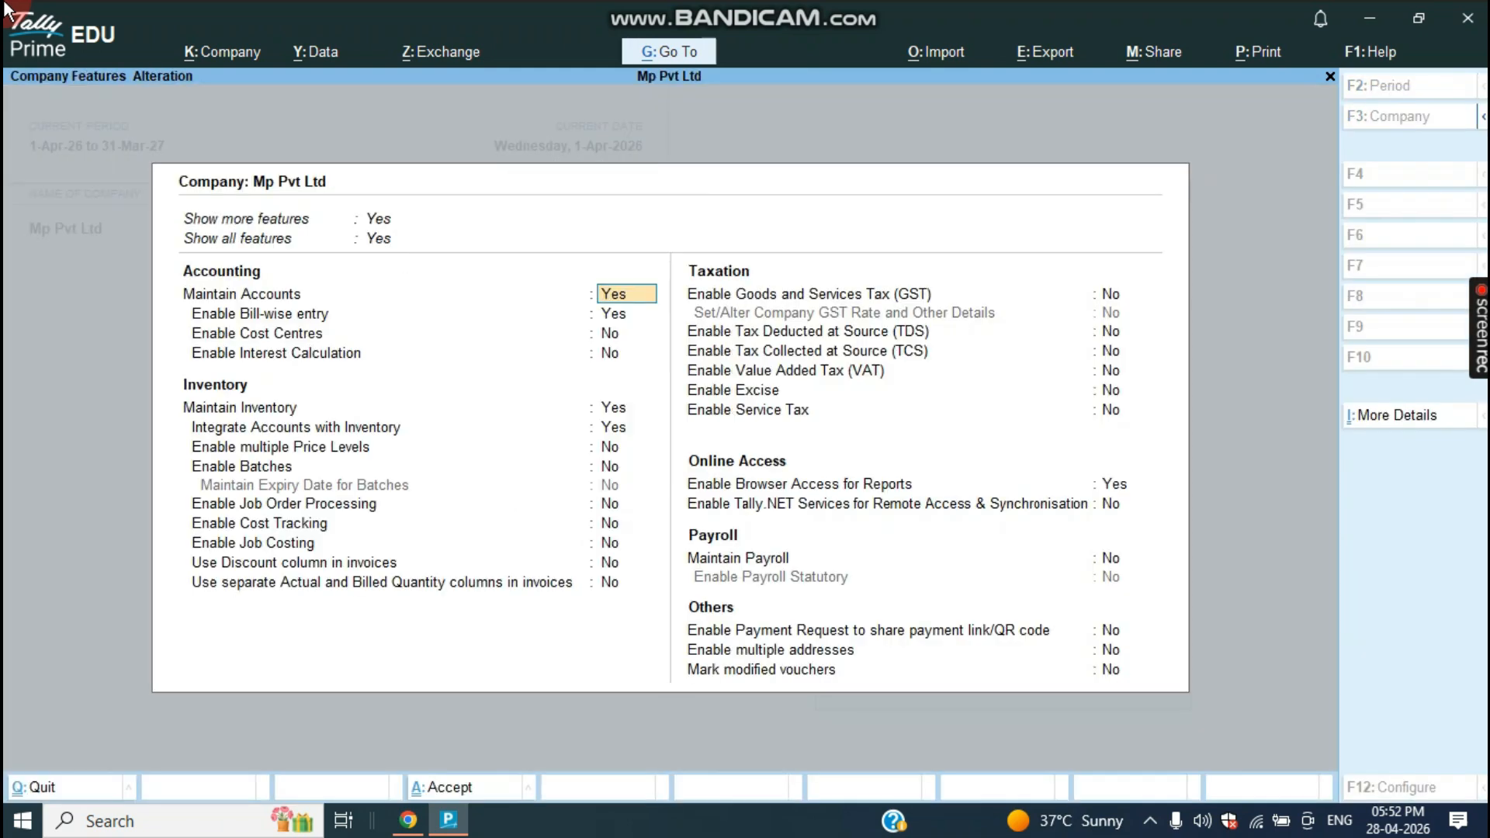
key("Return")
key("Return")
key("Return")
key("Return")
key("Return")
key("Return")
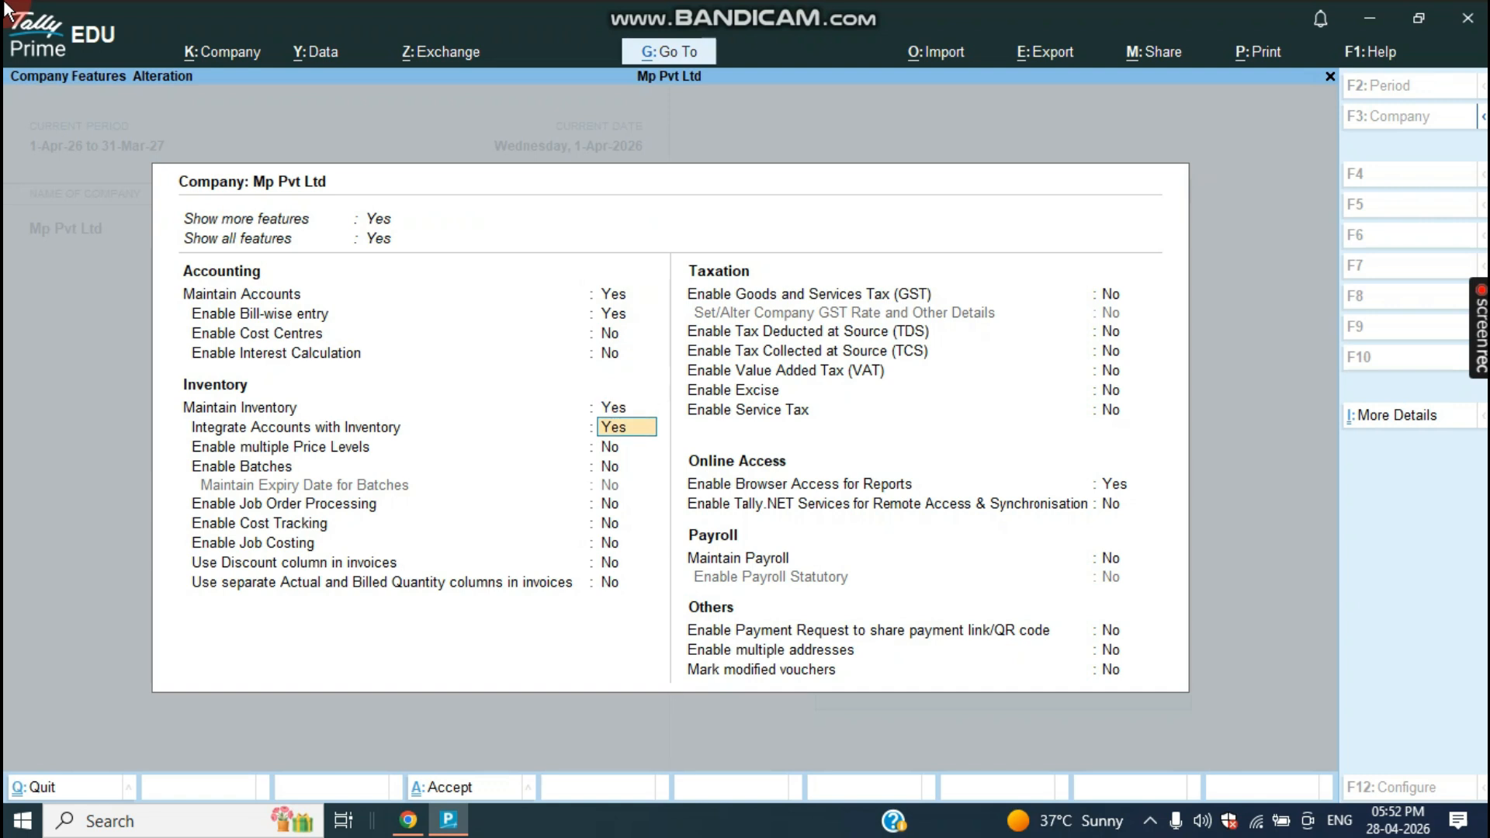
key("Return")
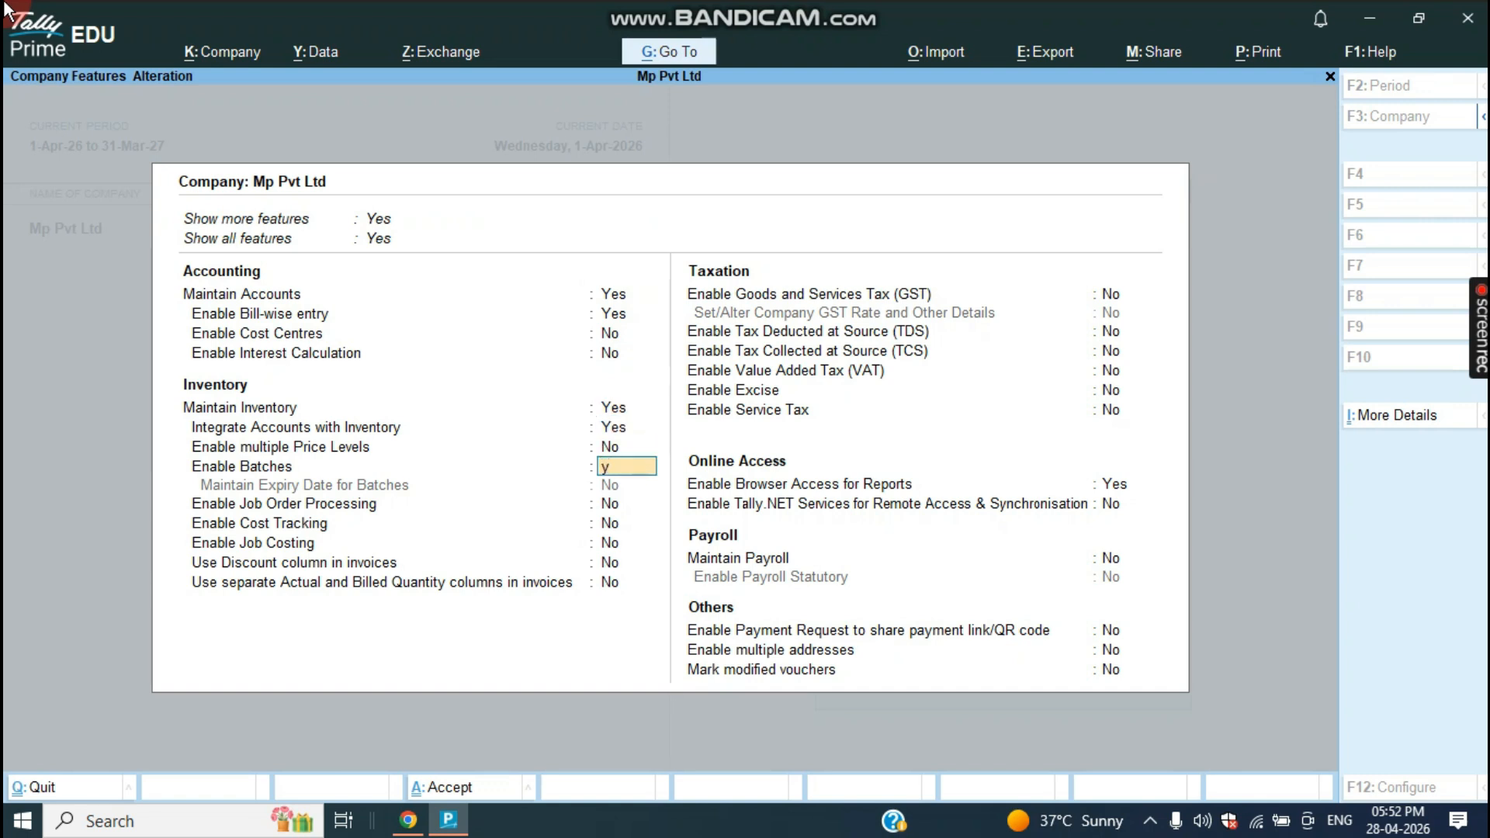
key("y")
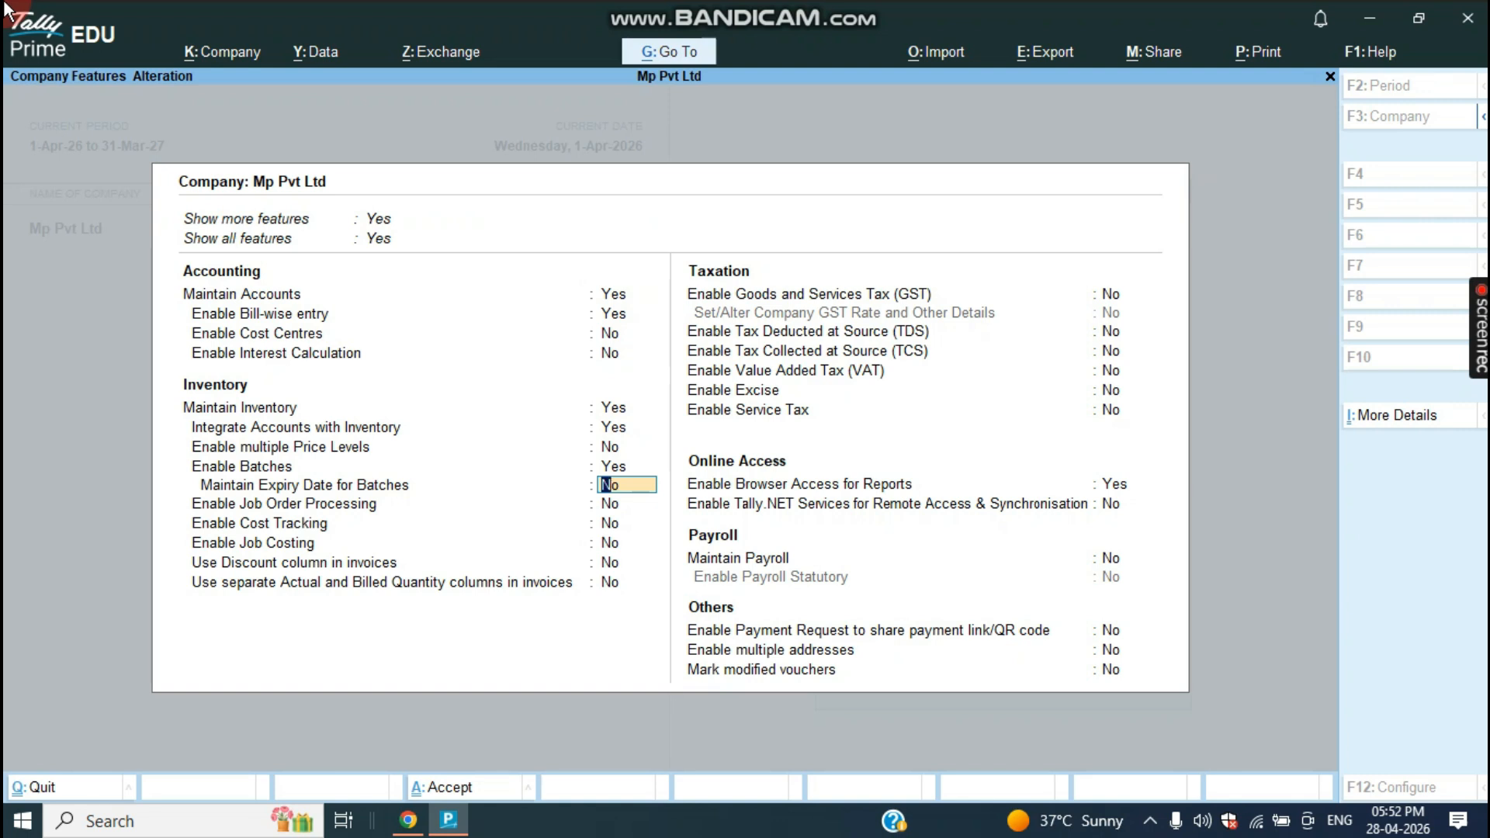
key("y")
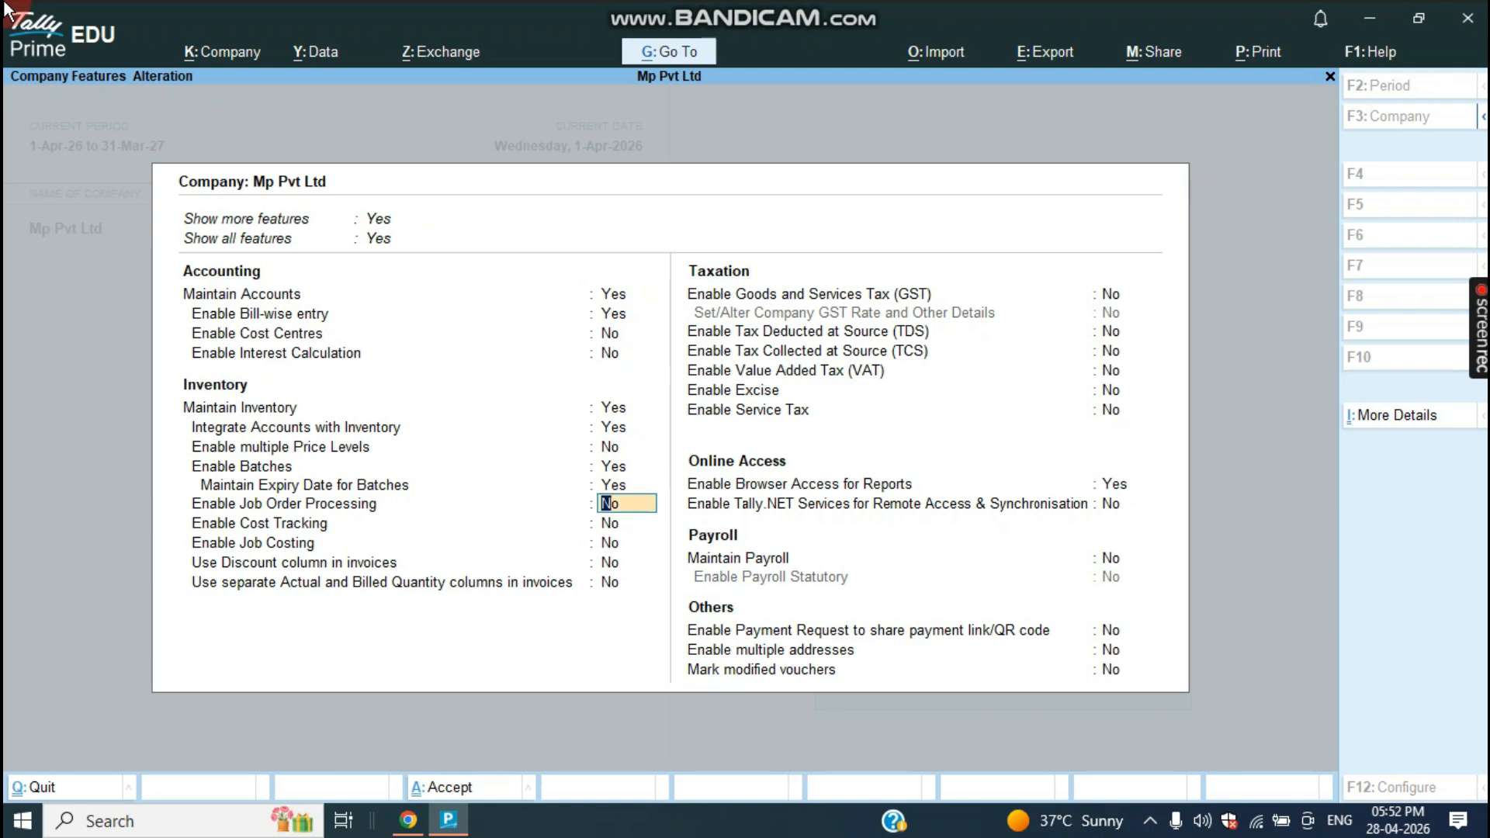
Enable the Discount column in invoices, leave the remaining features as they are, and accept the company features.
key("Return")
key("Return")
key("Return")
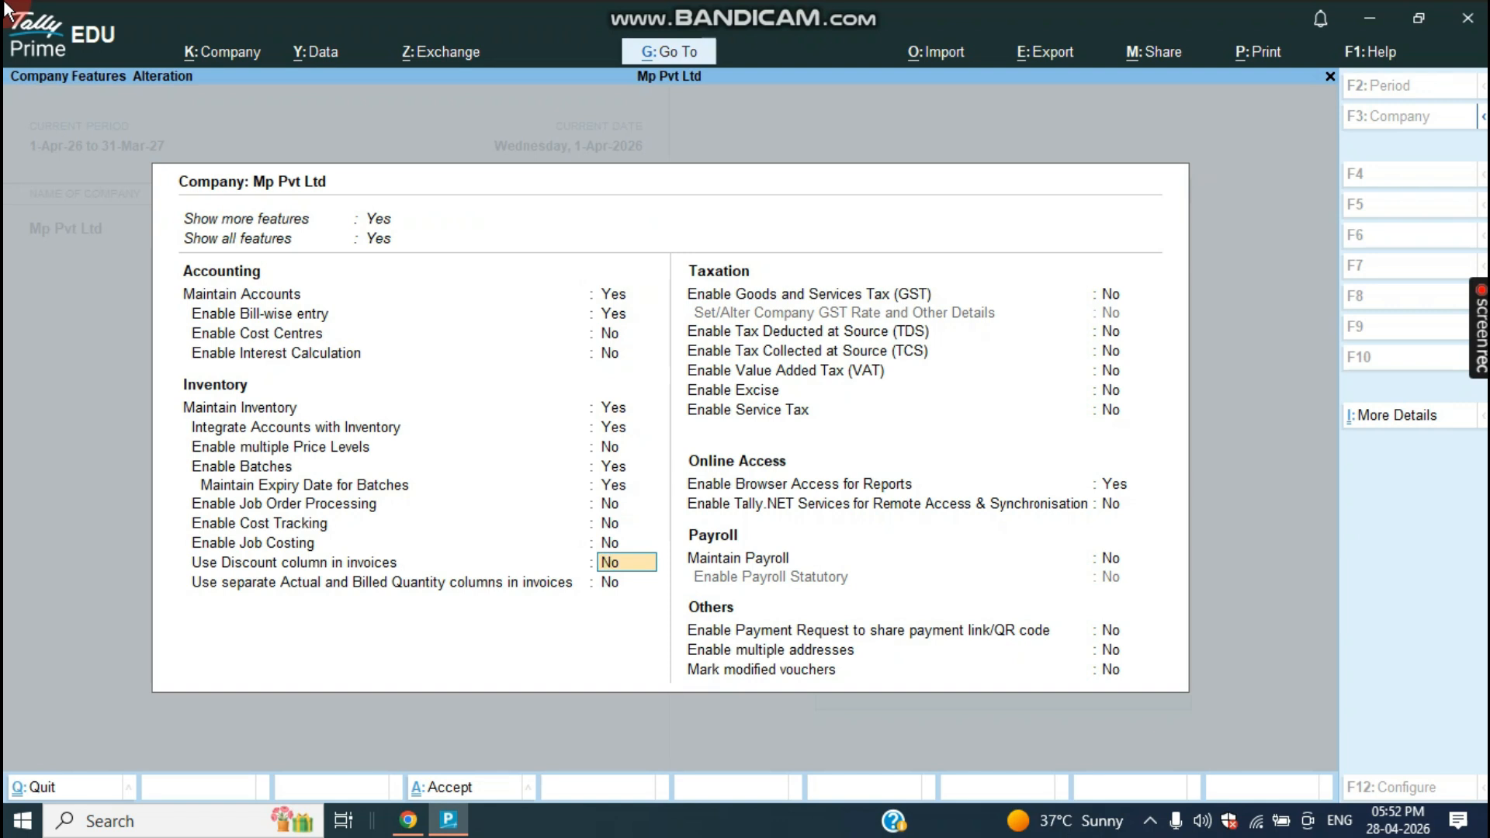
type("y")
key("Return")
key("Return")
key("Return")
key("Return")
key("Return")
key("Return")
key("Return")
key("Return")
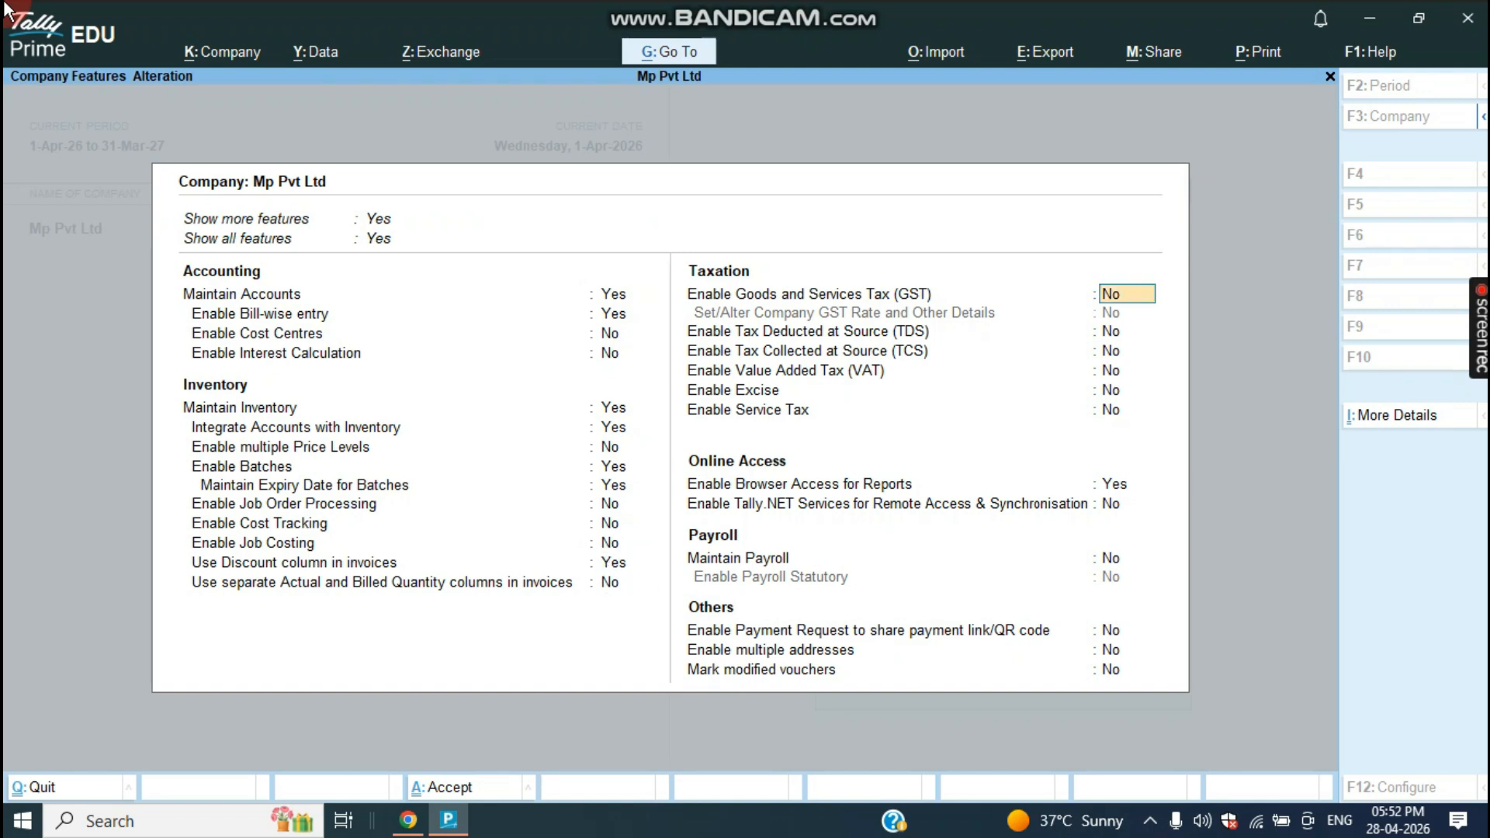
key("Return")
key("Return")
key("Return")
key("Return")
key("Return")
key("Return")
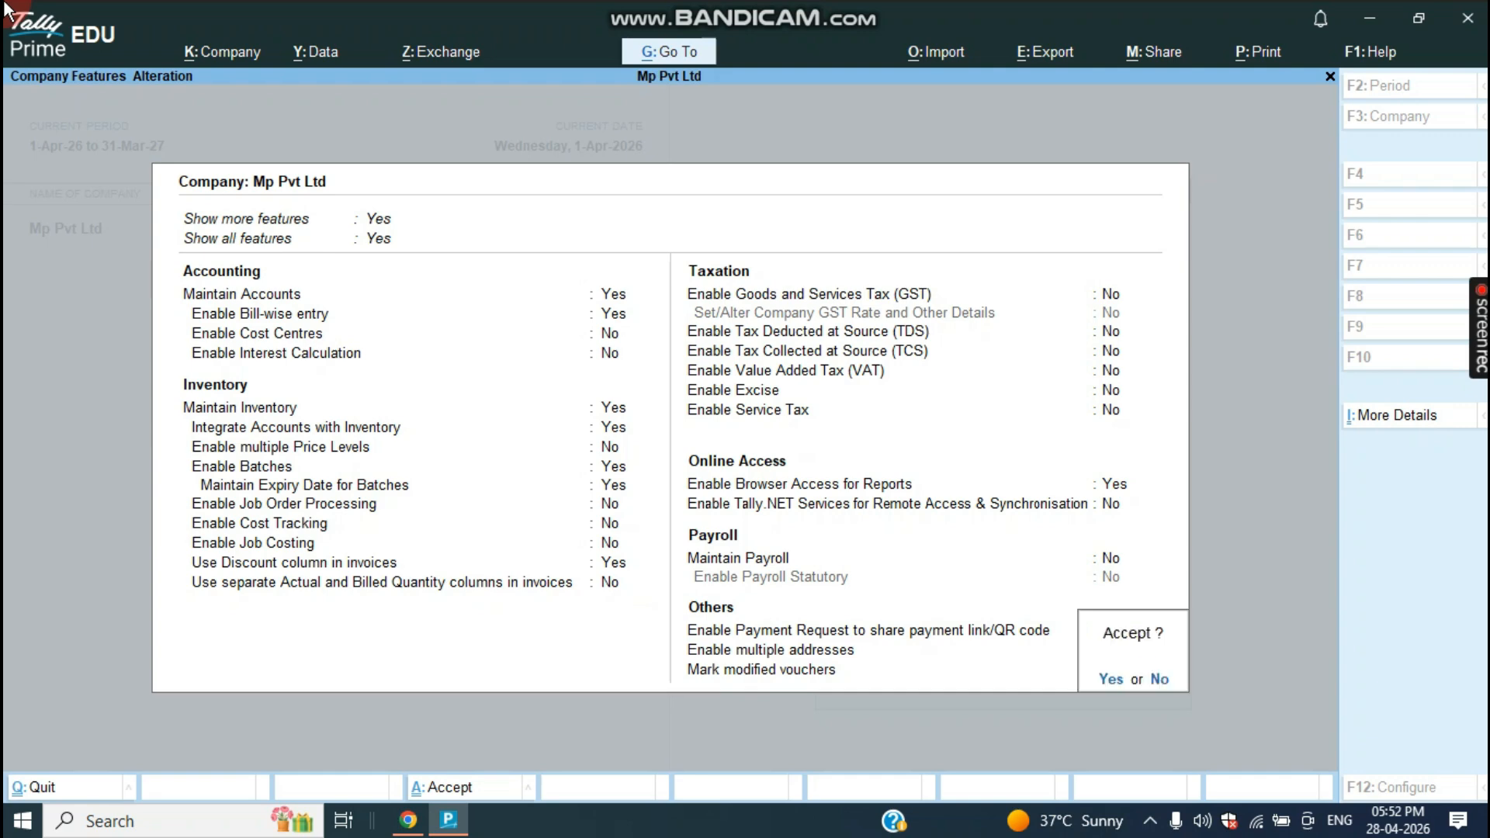
key("Return")
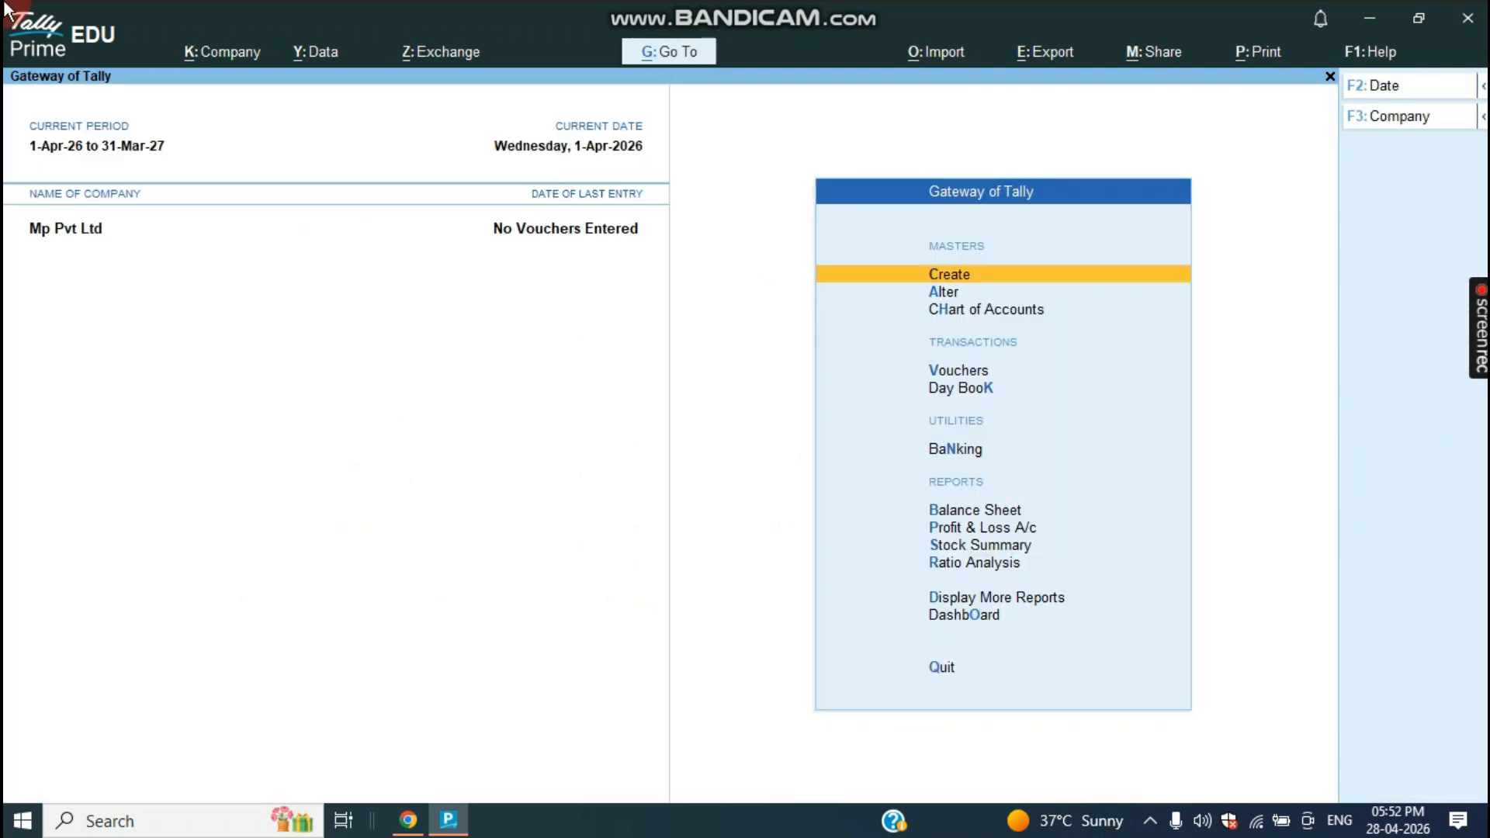
key("Down")
key("Down")
key("Down")
key("Up")
key("Up")
key("Up")
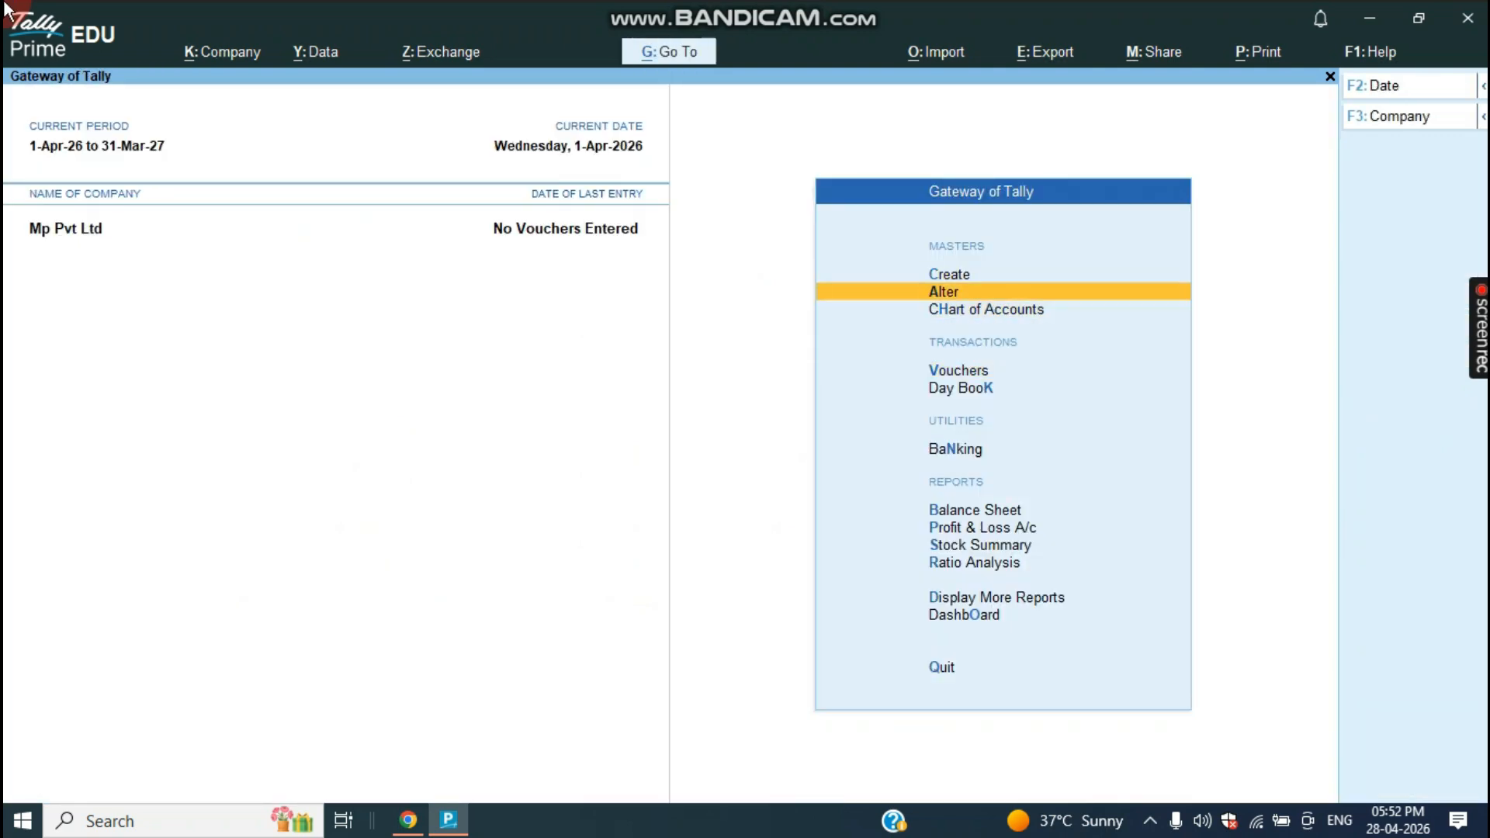
Start creating a new stock item named Chilly Powder, leaving its alias blank.
key("Return")
key("Down")
key("Down")
key("Down")
key("Down")
key("Down")
key("Down")
key("Down")
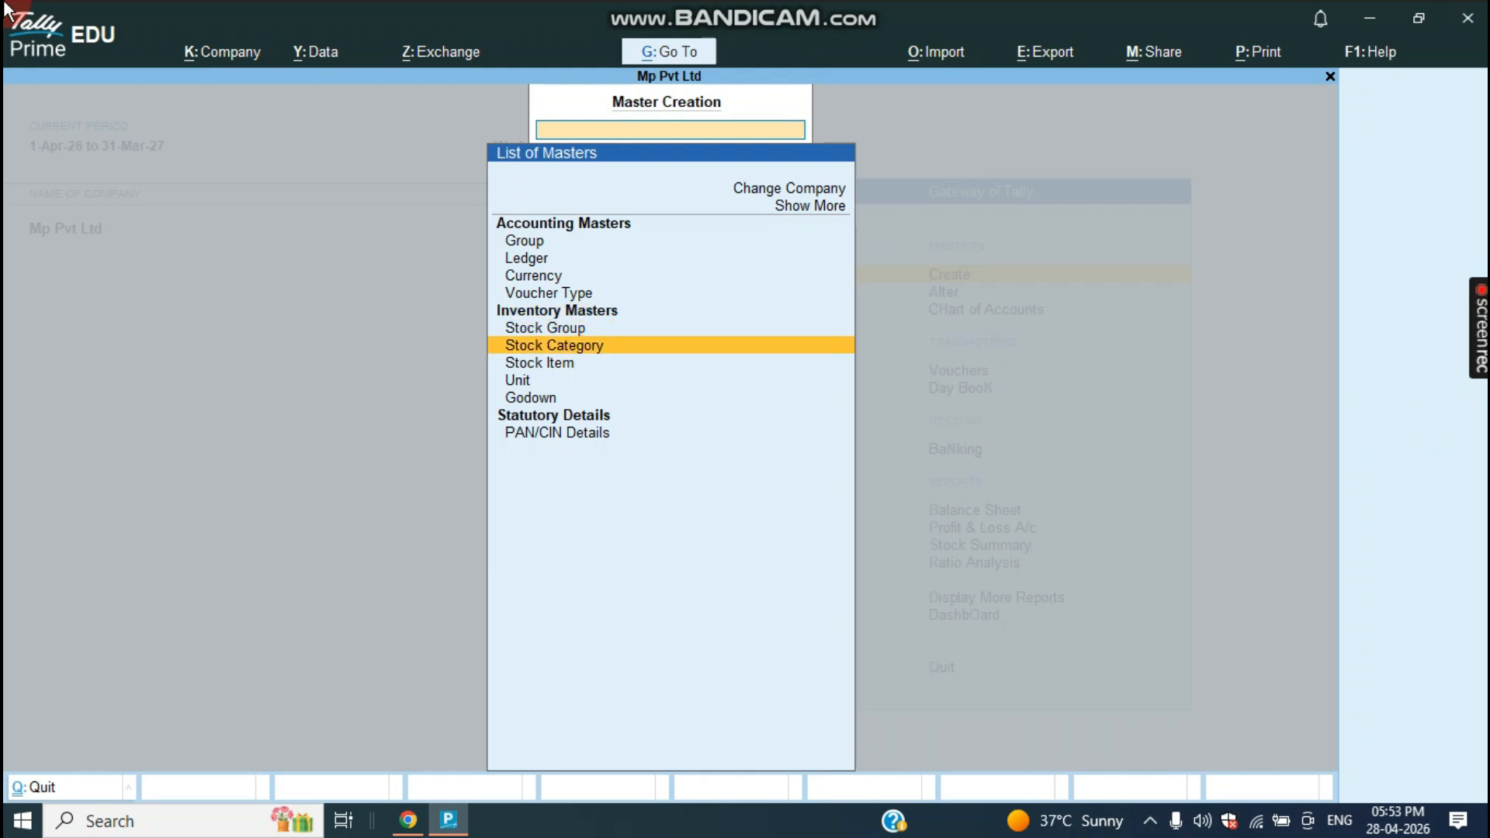
key("Return")
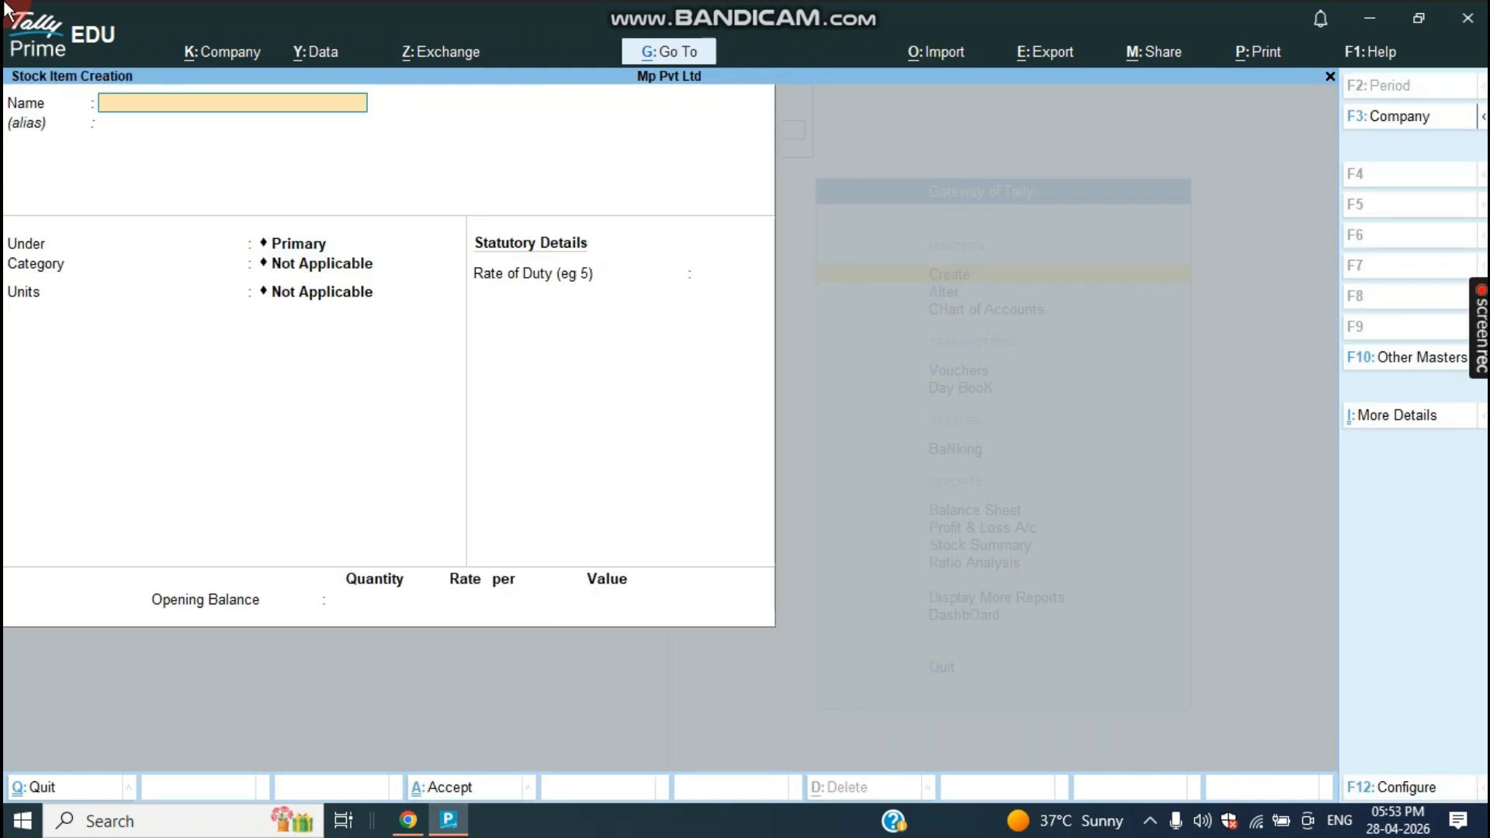
type("Chilly Powder")
key("Return")
key("Return")
Place Chilly Powder under the Grocessory group with category Spices and unit kg.
key("Down")
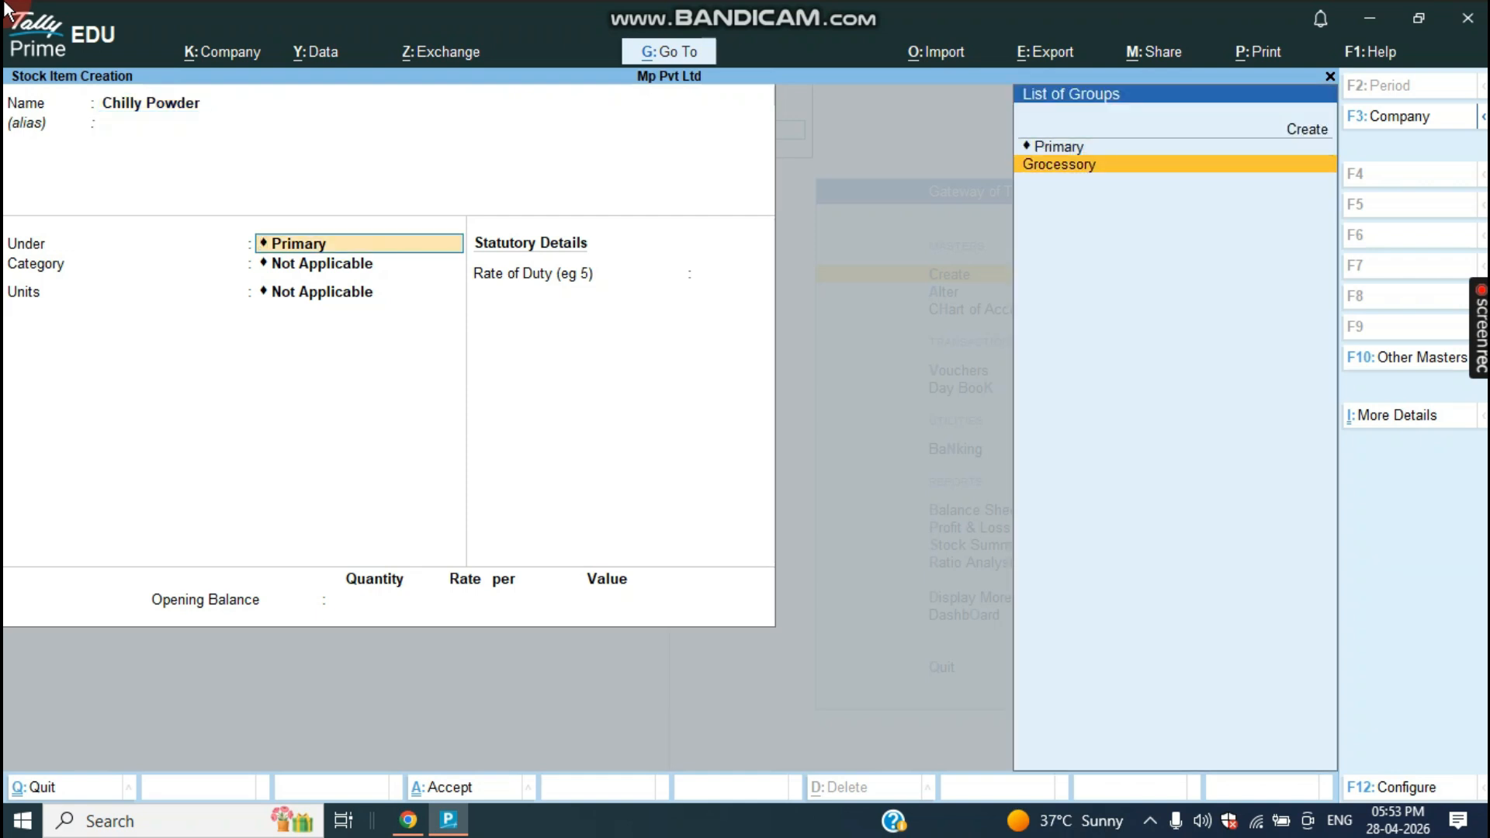
key("Return")
key("Down")
key("Return")
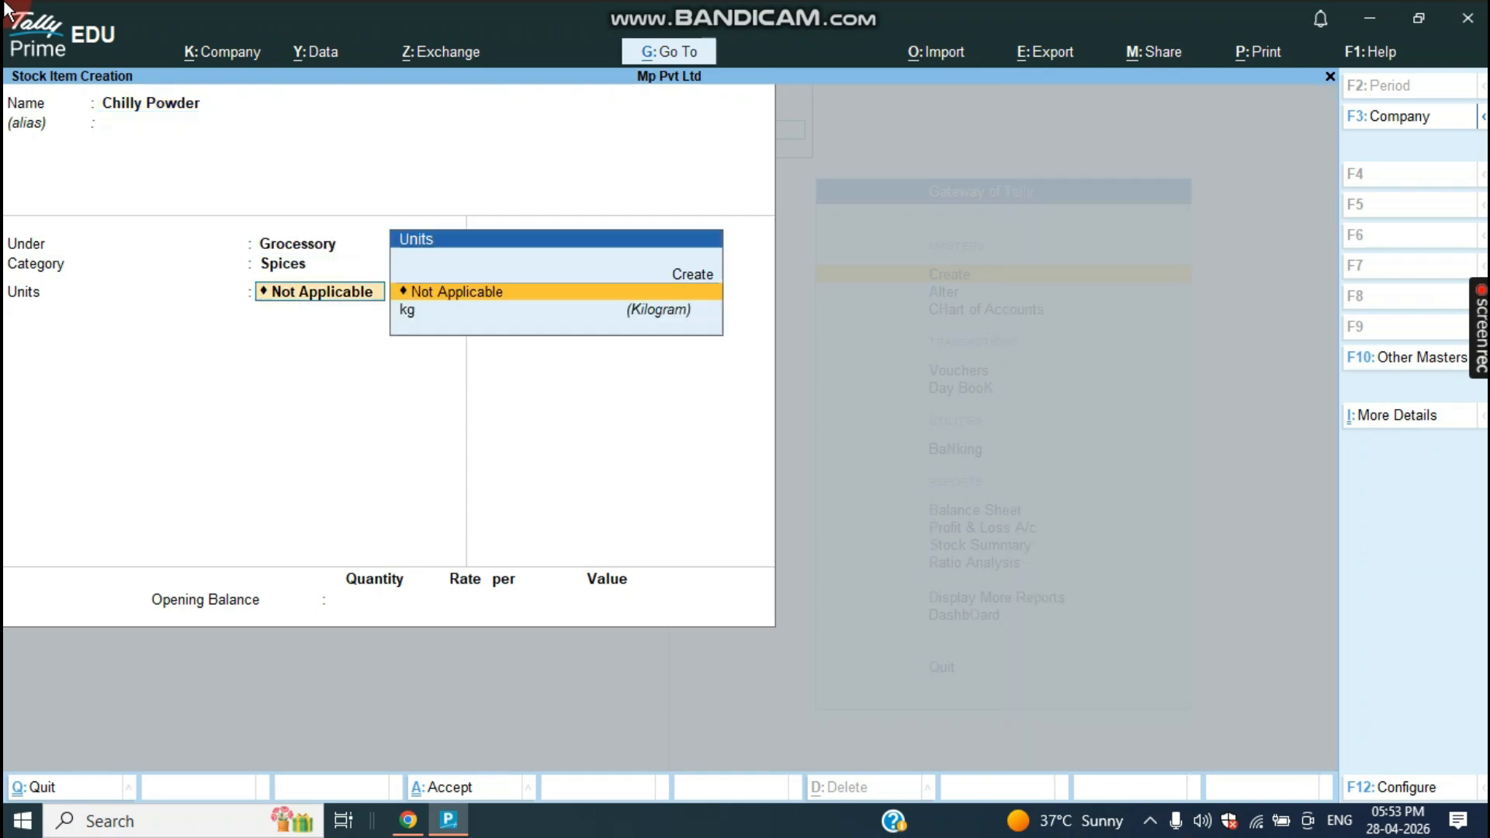
key("Down")
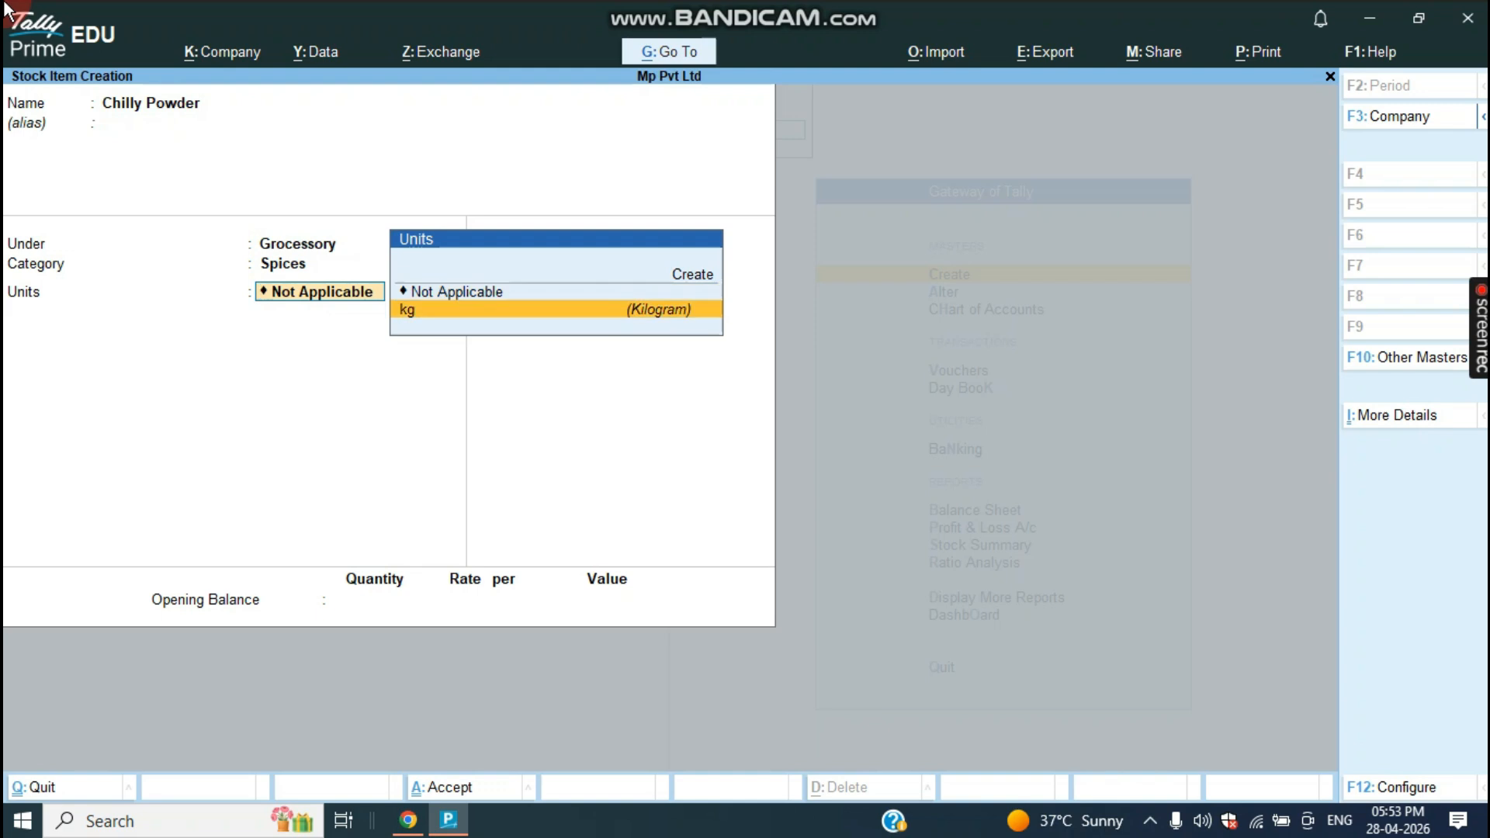
key("Return")
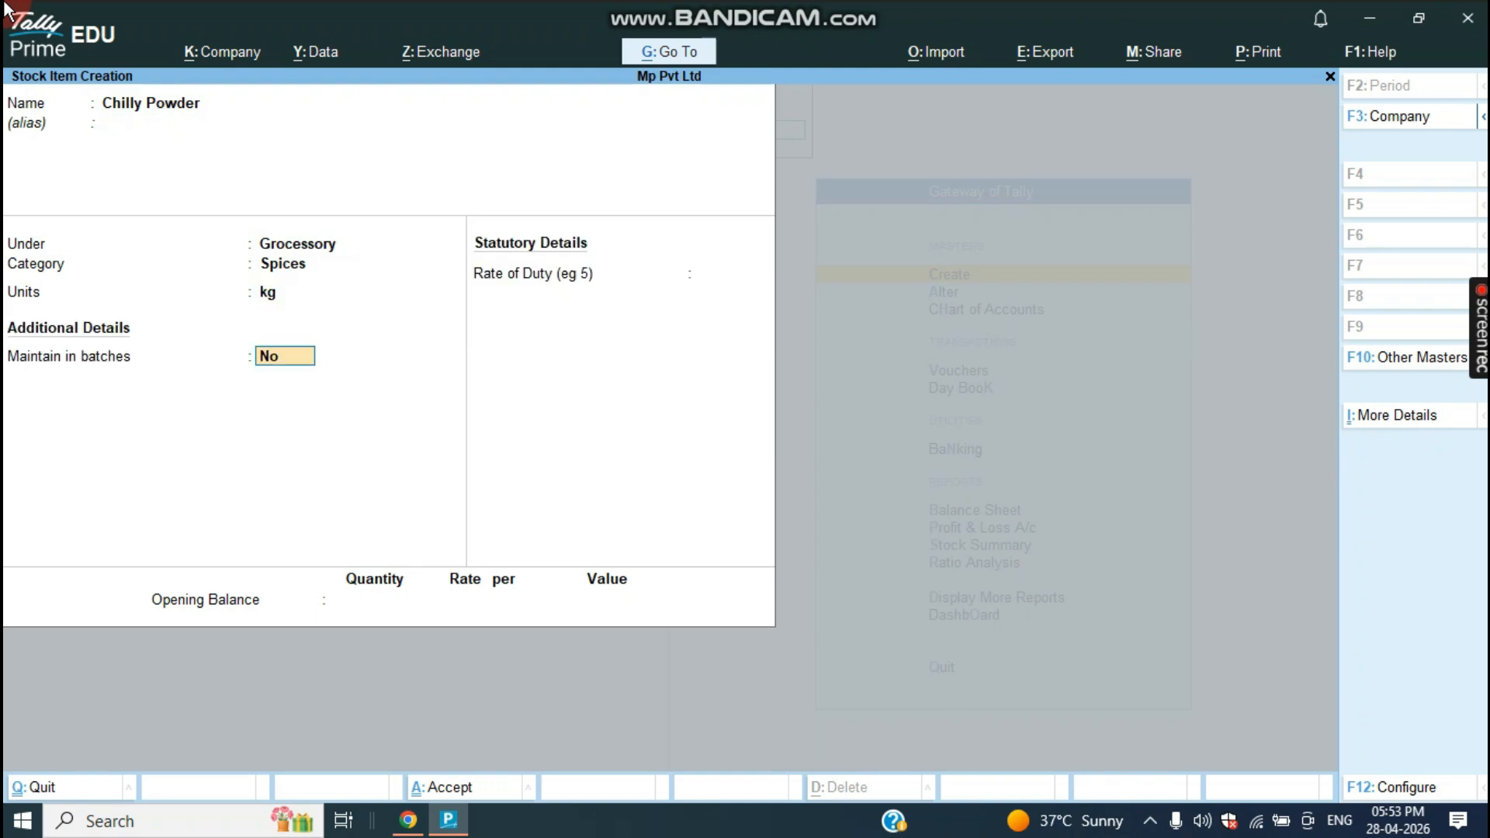
Enable batches, manufacturing date tracking and expiry dates for Chilly Powder, leave the duty rate blank, and save the stock item.
type("y")
key("Return")
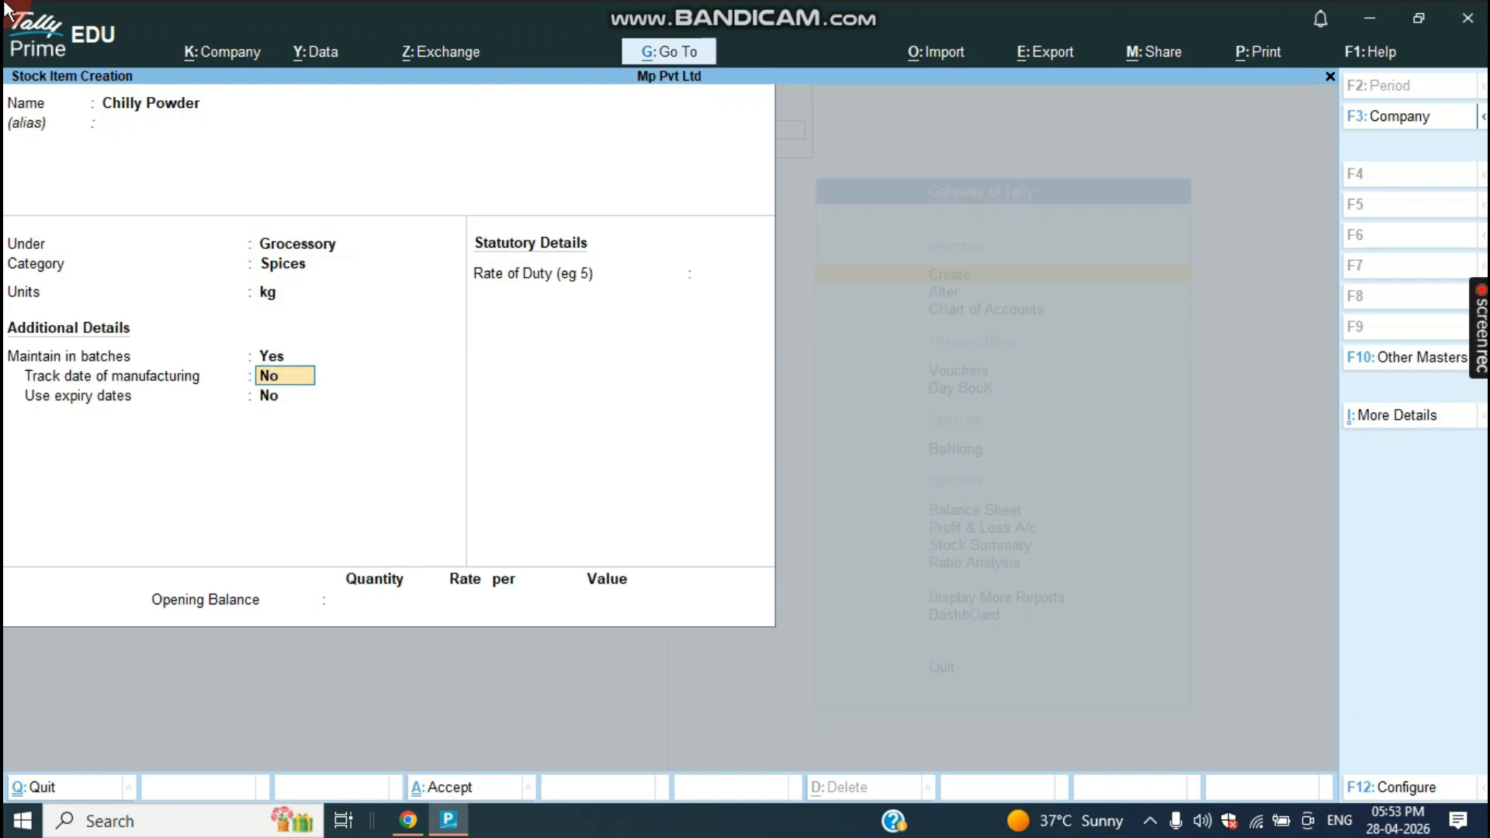
type("y")
key("Return")
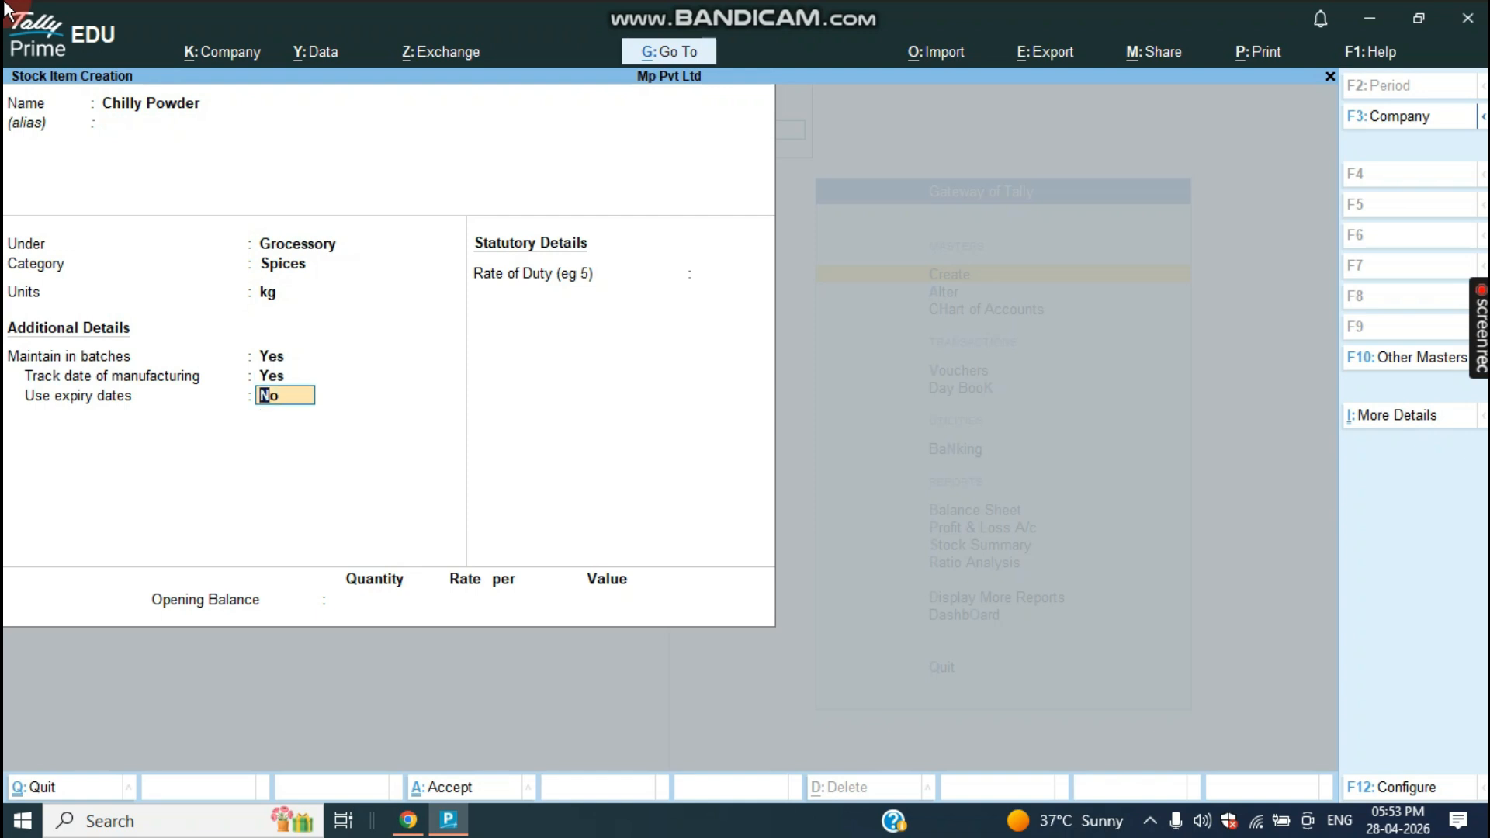
type("y")
key("Return")
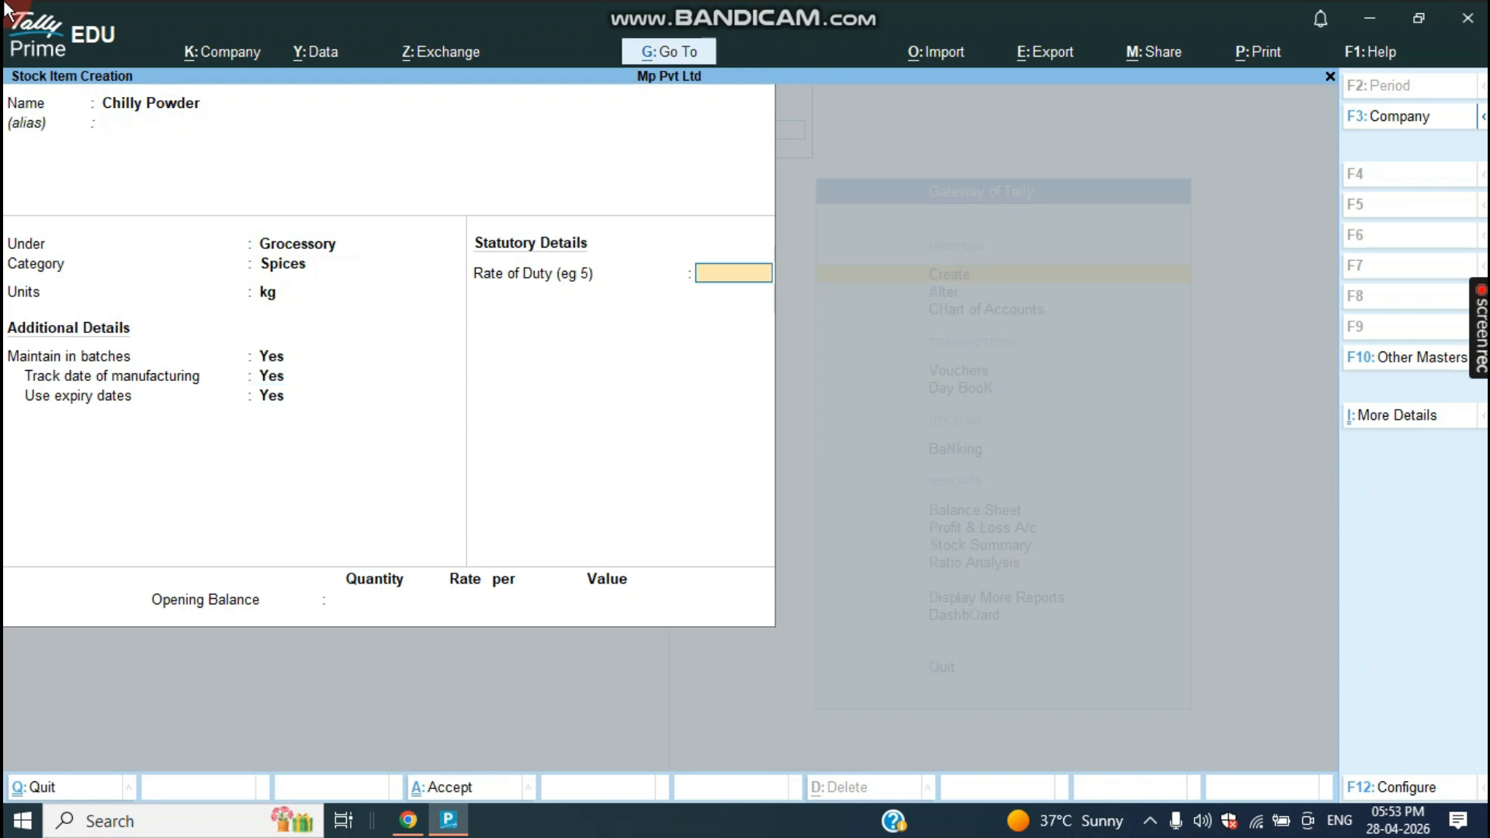
key("Return")
key("Return")
key("Return")
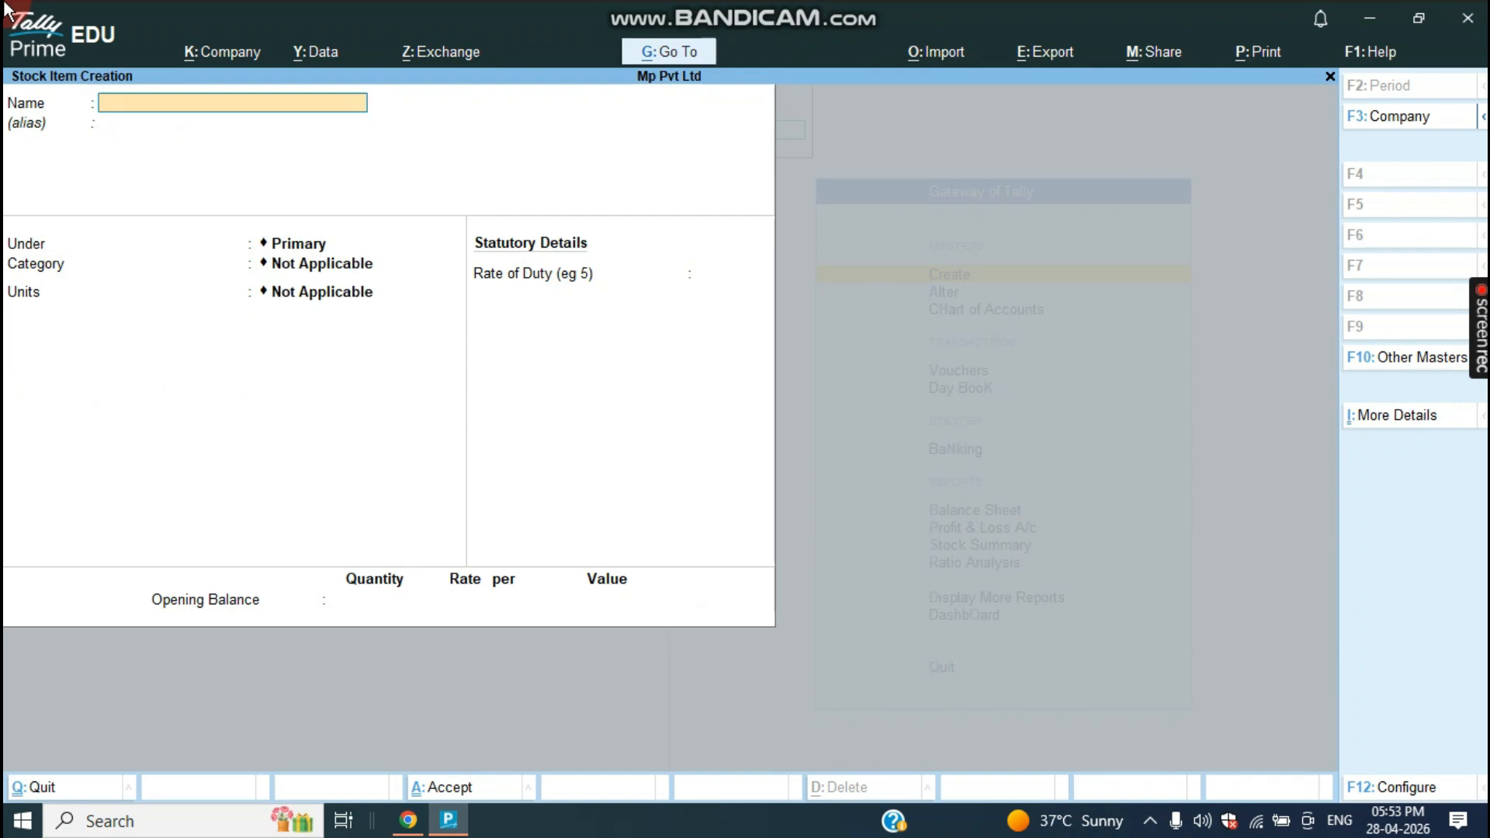
Start a stock item named Turmeric Powder under the Grocessory group with category Spices and unit kg.
type("Turmeric")
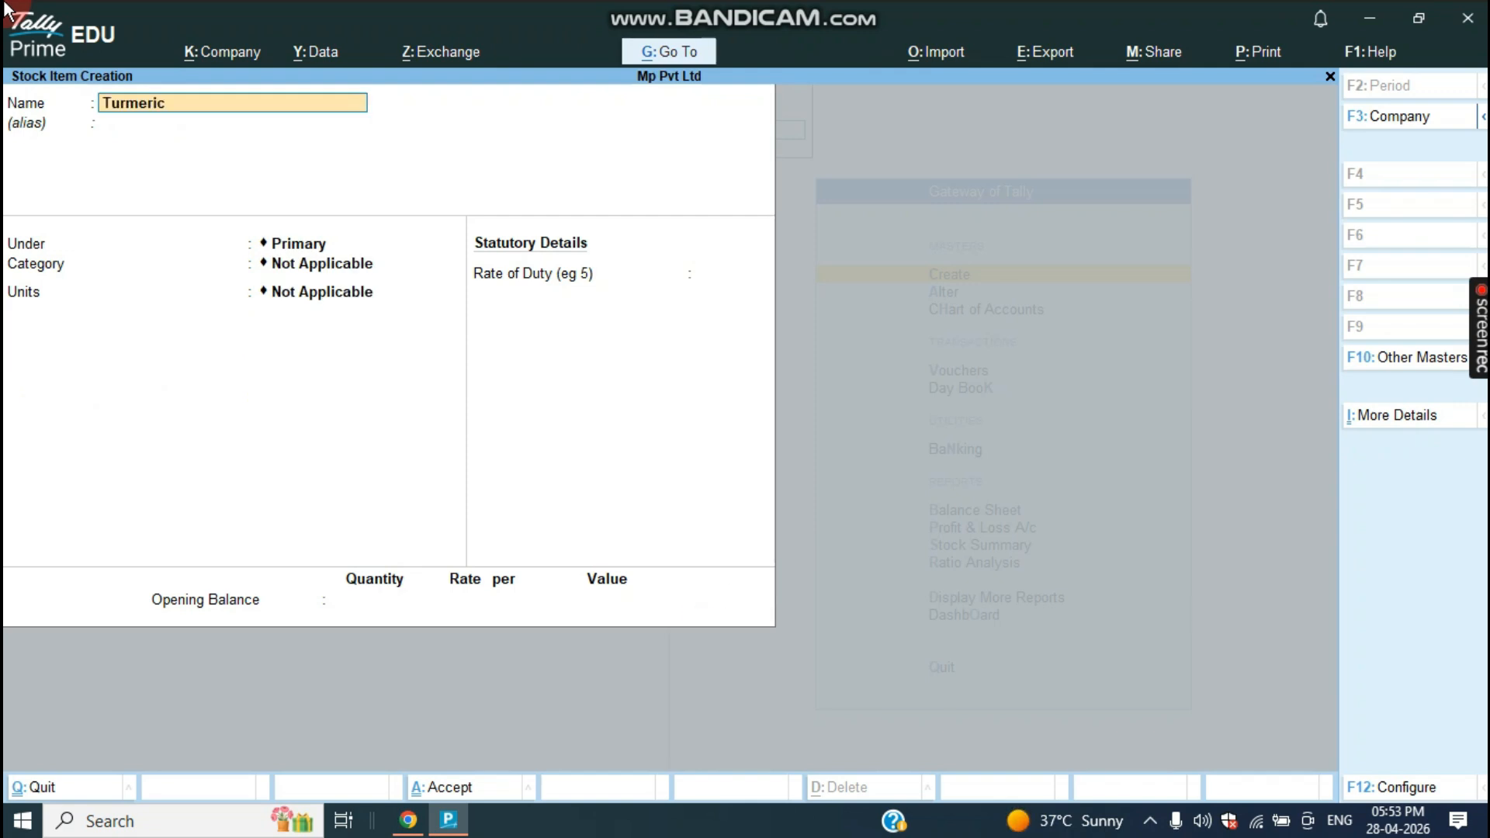
type(" Powder")
key("Return")
key("Return")
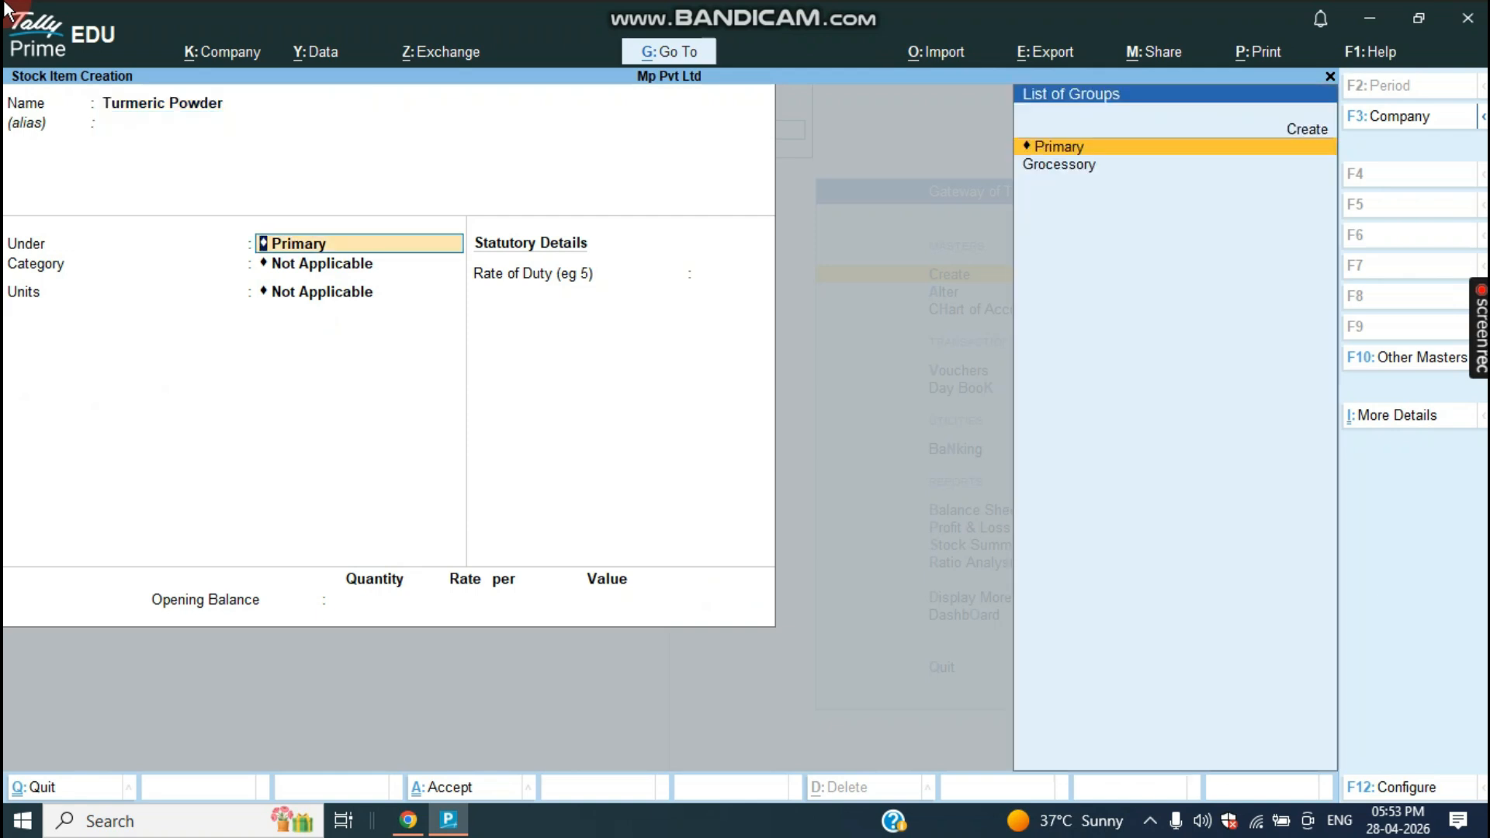
key("Down")
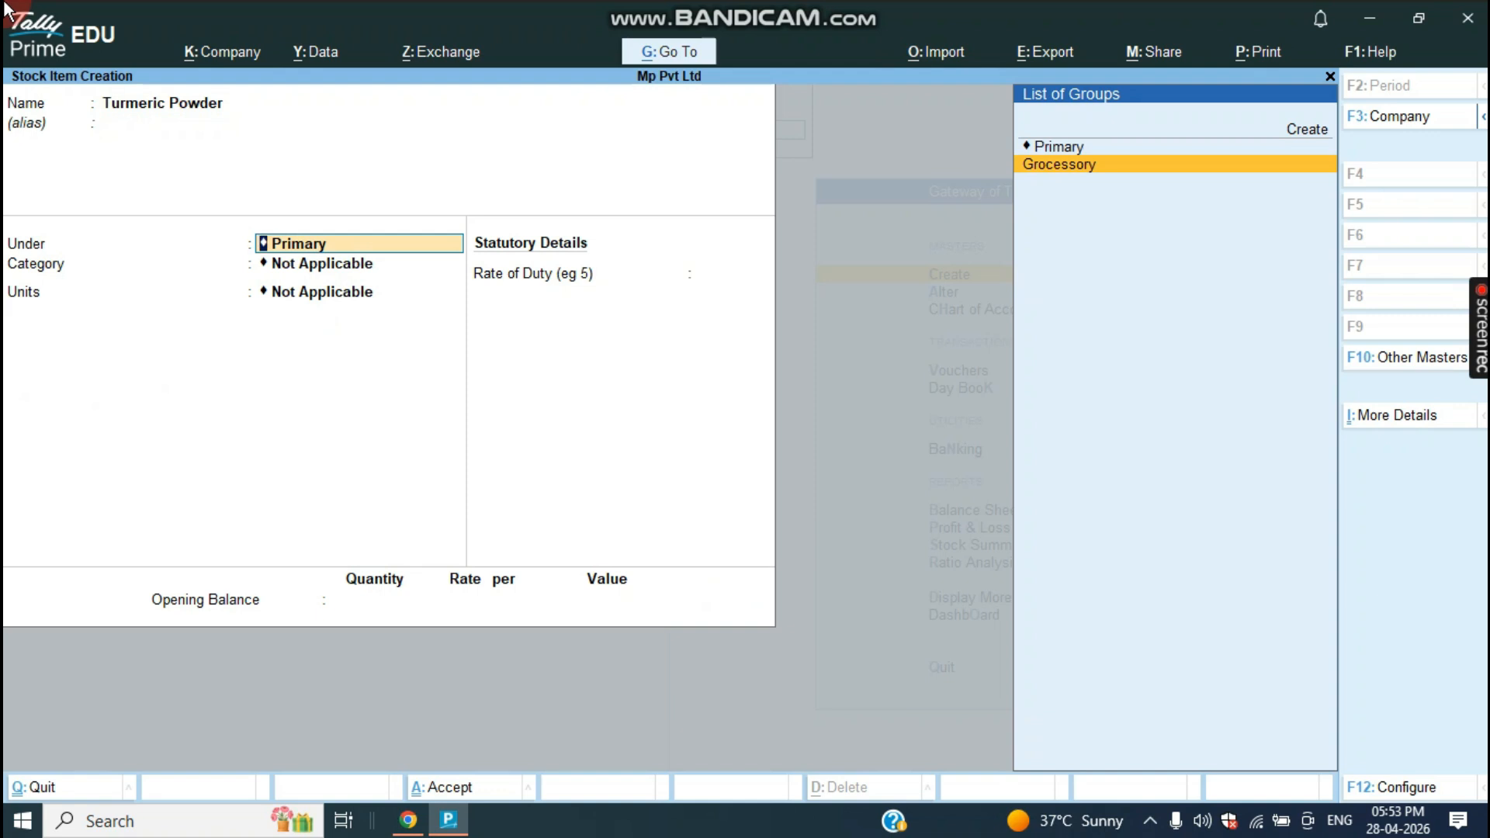
key("Return")
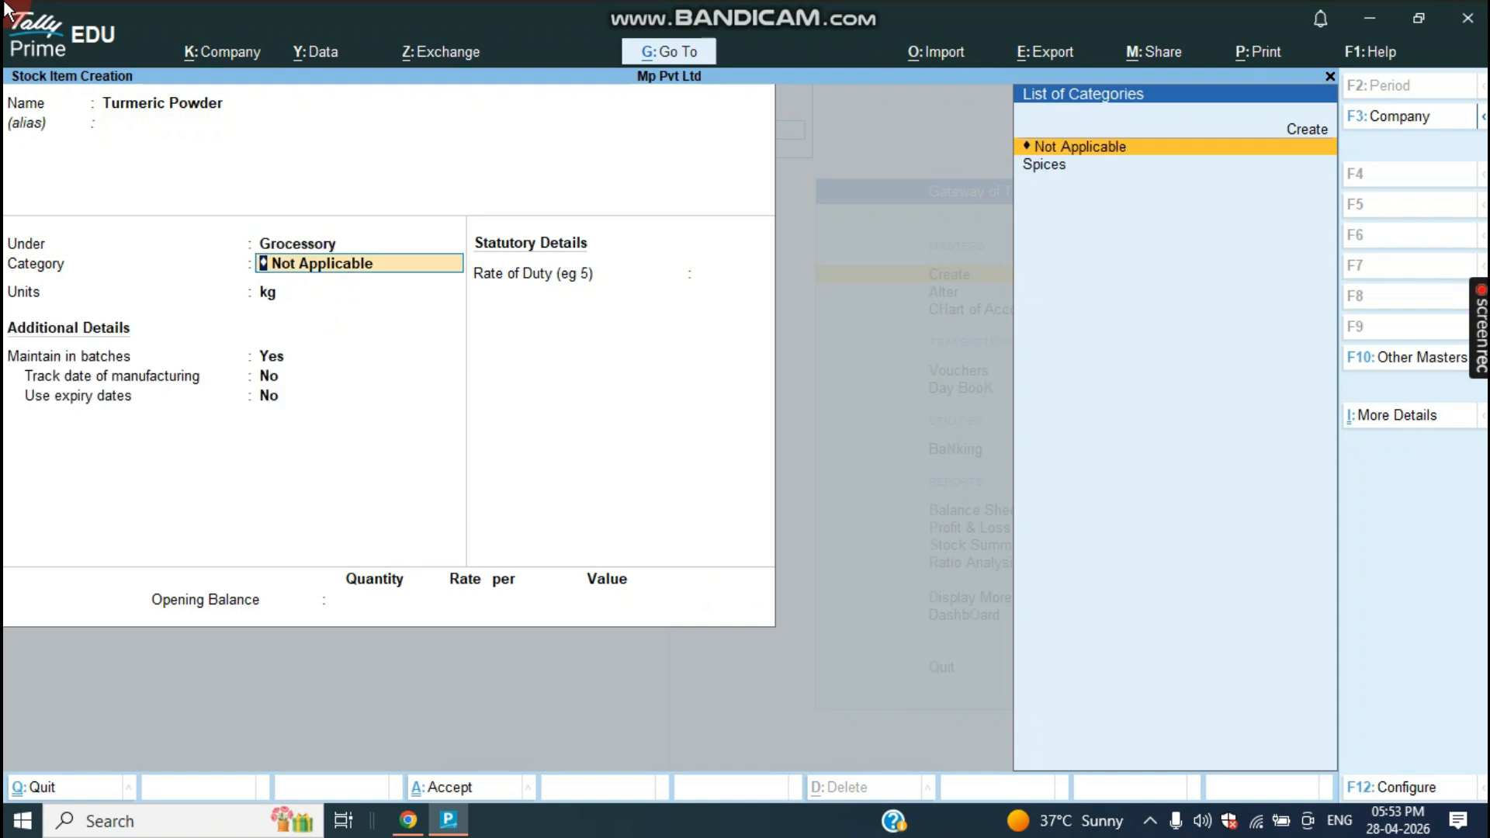
key("Down")
key("Return")
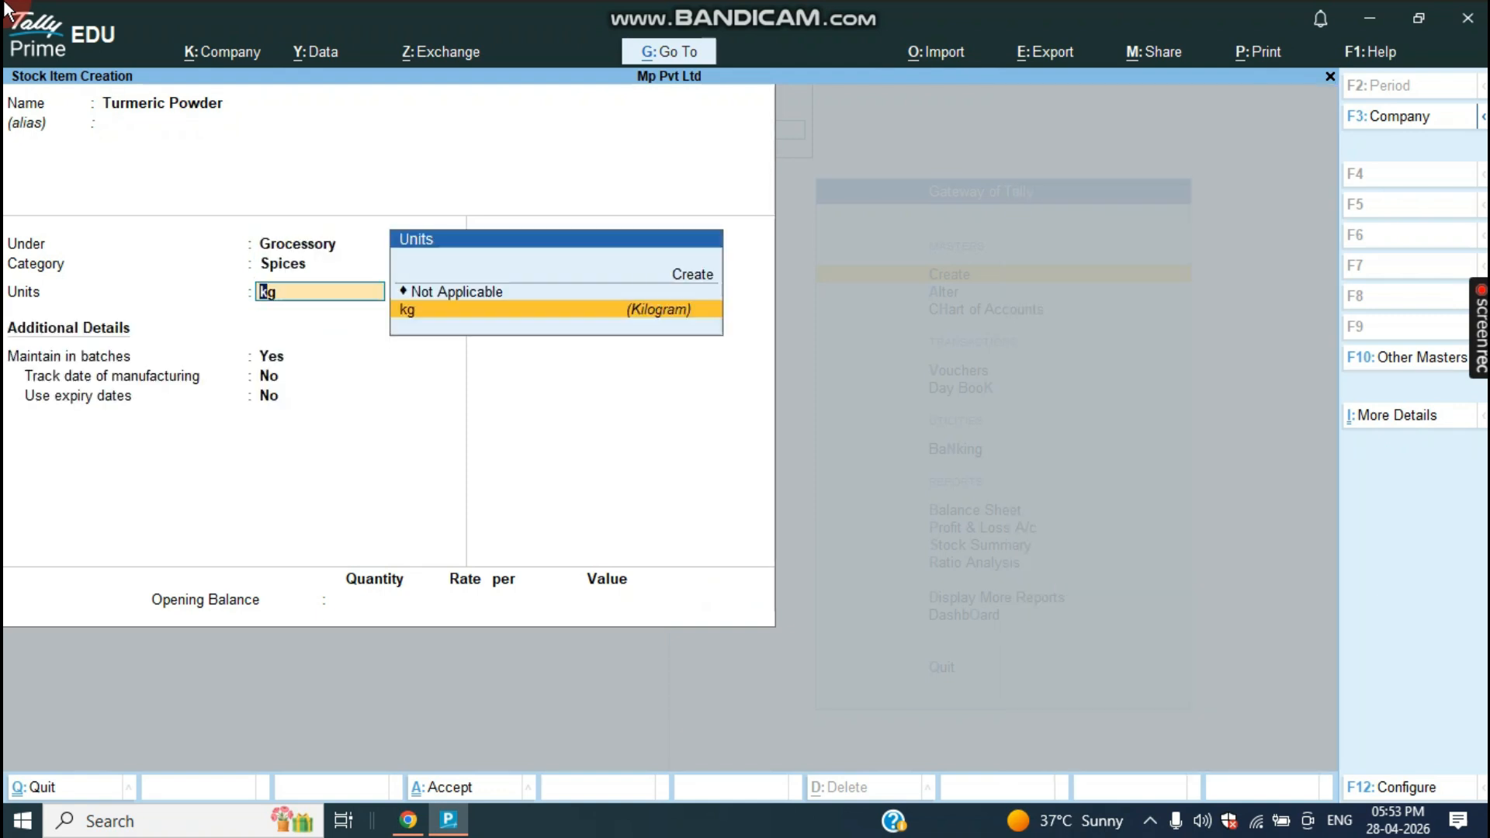
key("Return")
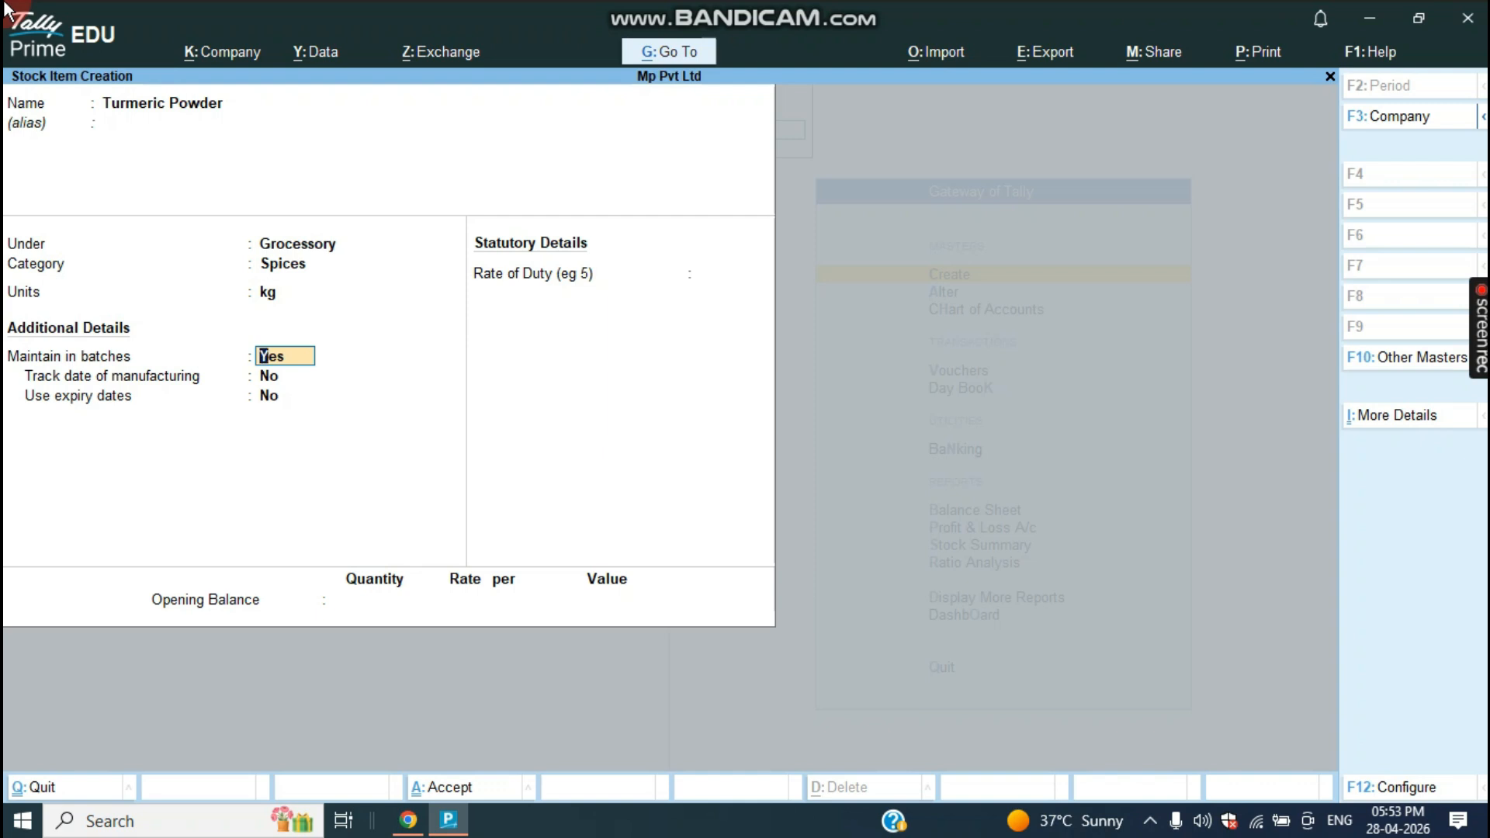
Keep batches on for Turmeric Powder, enable manufacturing date tracking and expiry dates, save it, and leave stock item creation.
key("Return")
type("y")
key("Return")
type("y")
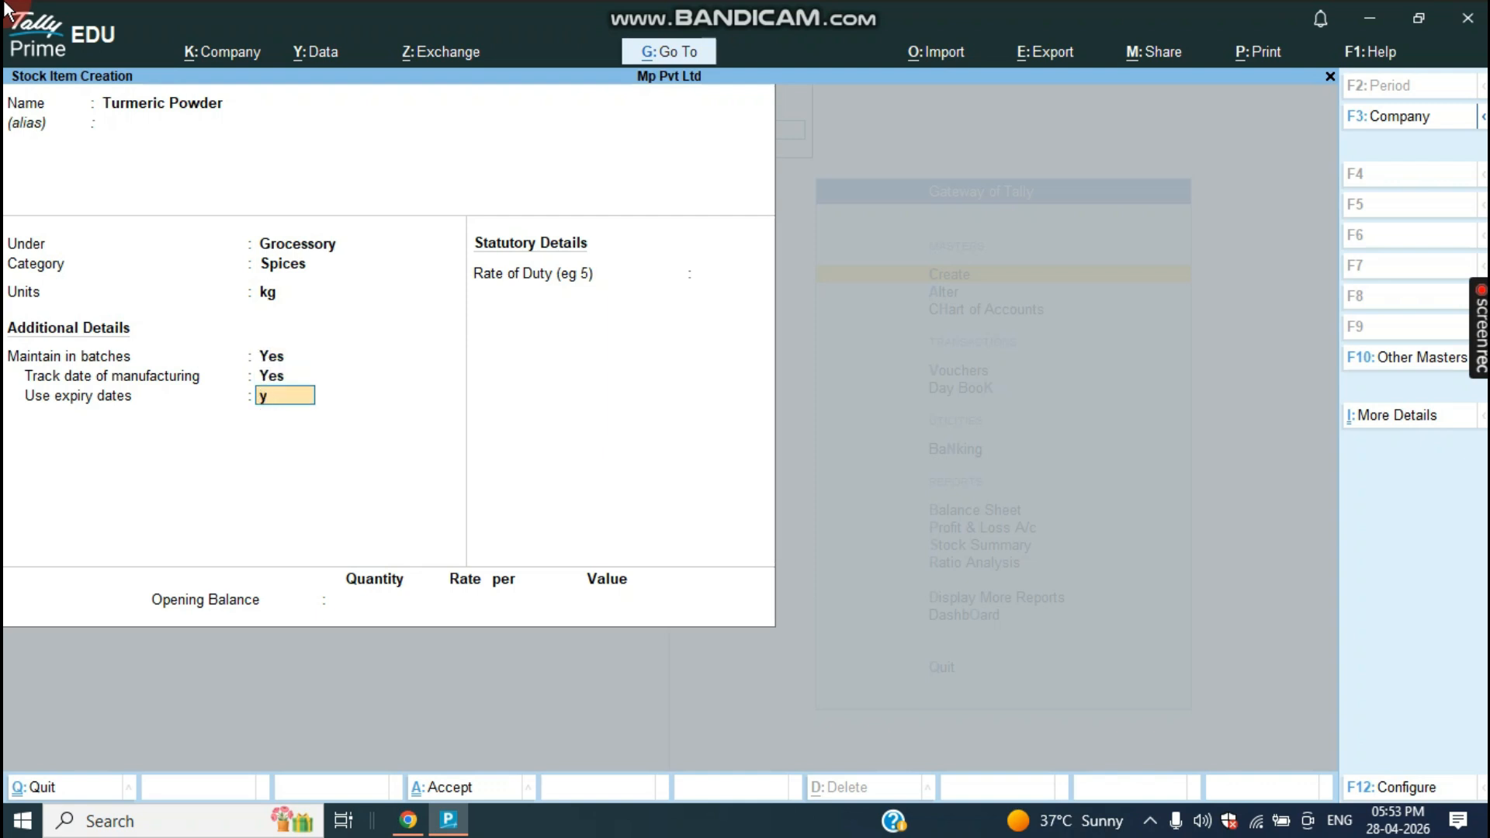
key("Return")
key("Return")
key("Return")
key("Return")
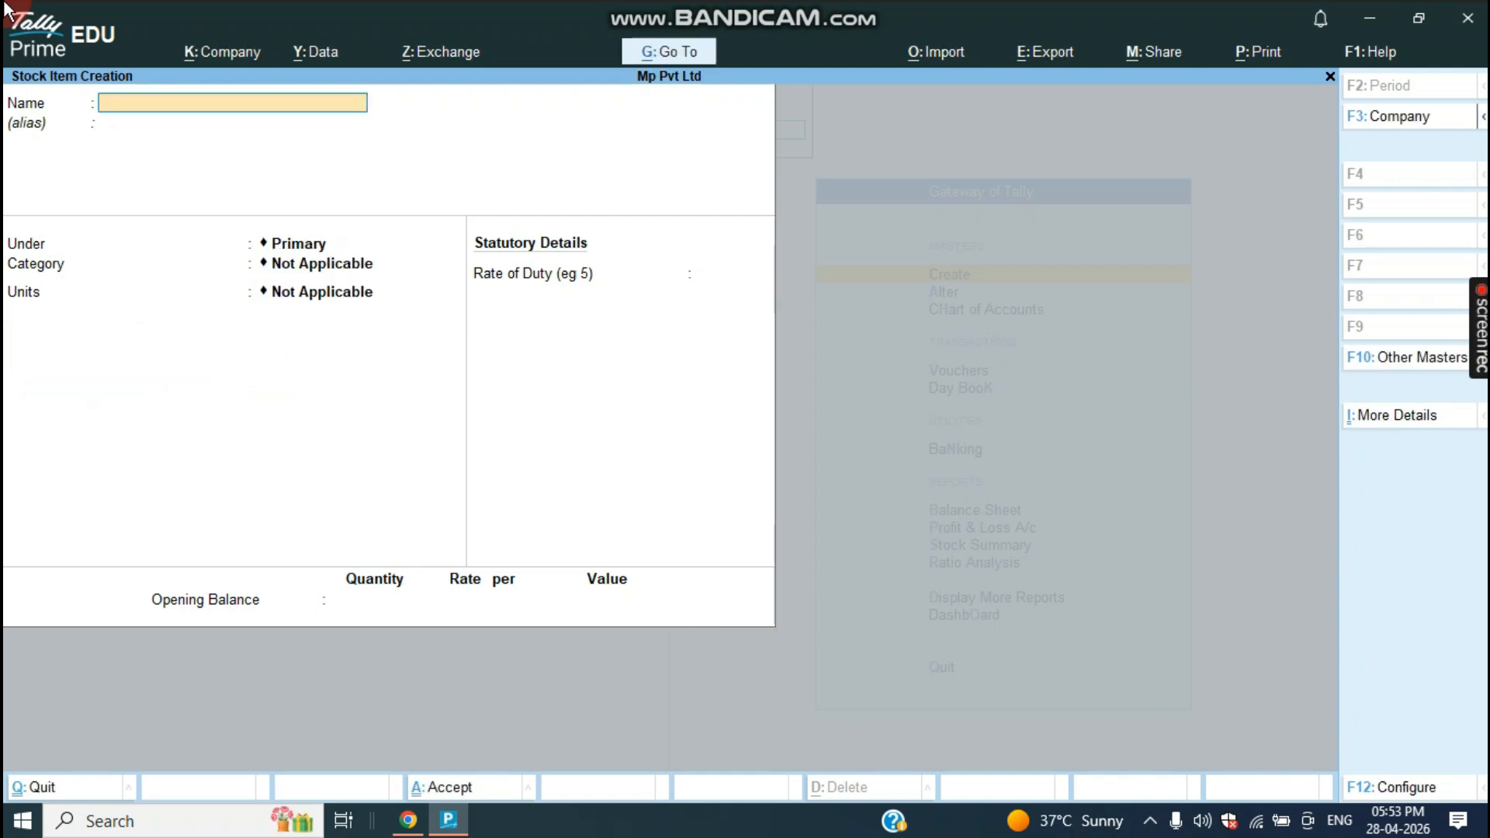
key("Escape")
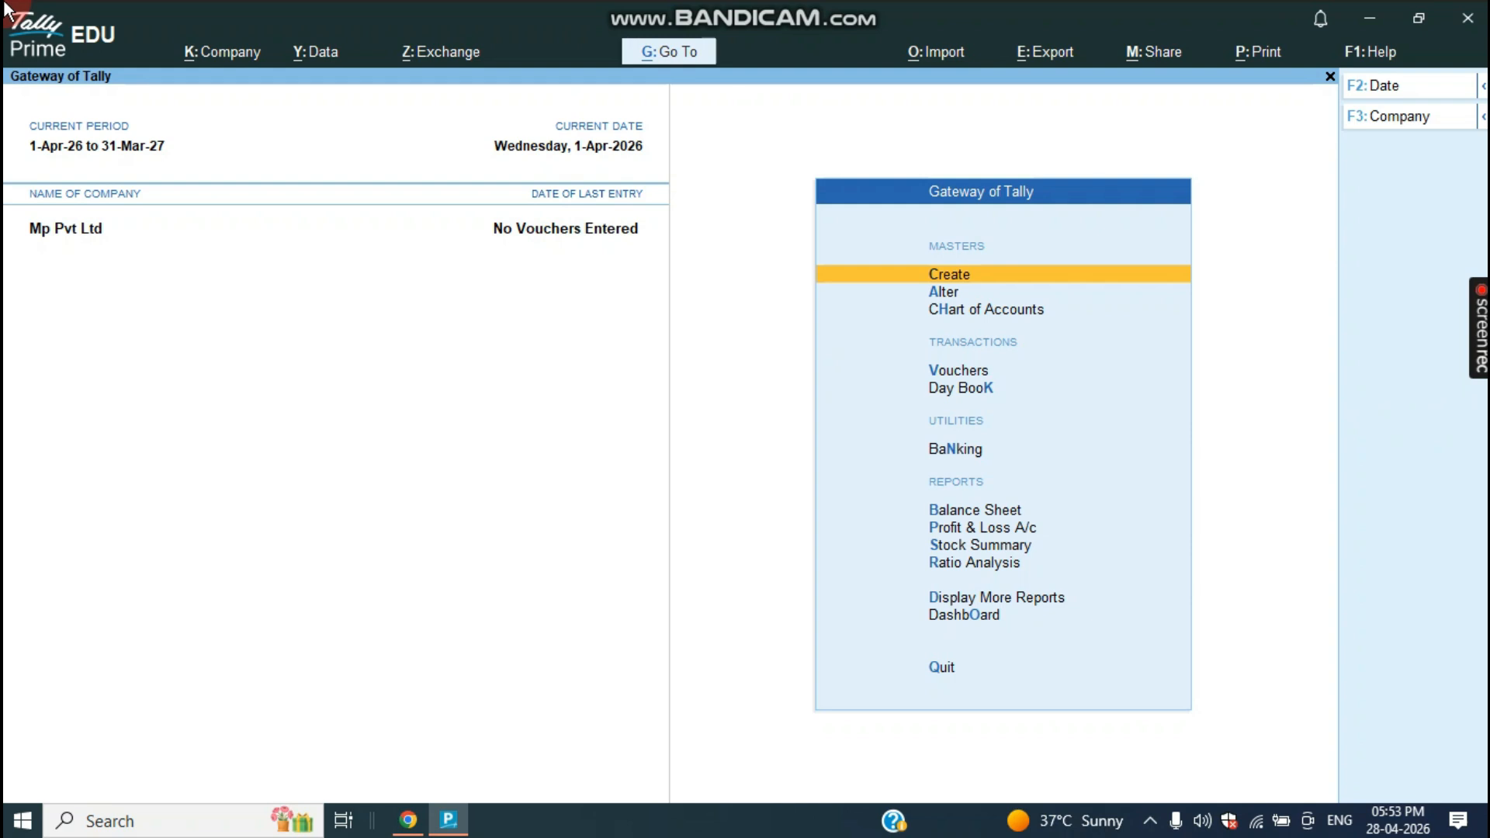
Start a new purchase voucher, leaving the supplier invoice number blank.
key("Down")
key("Down")
key("Down")
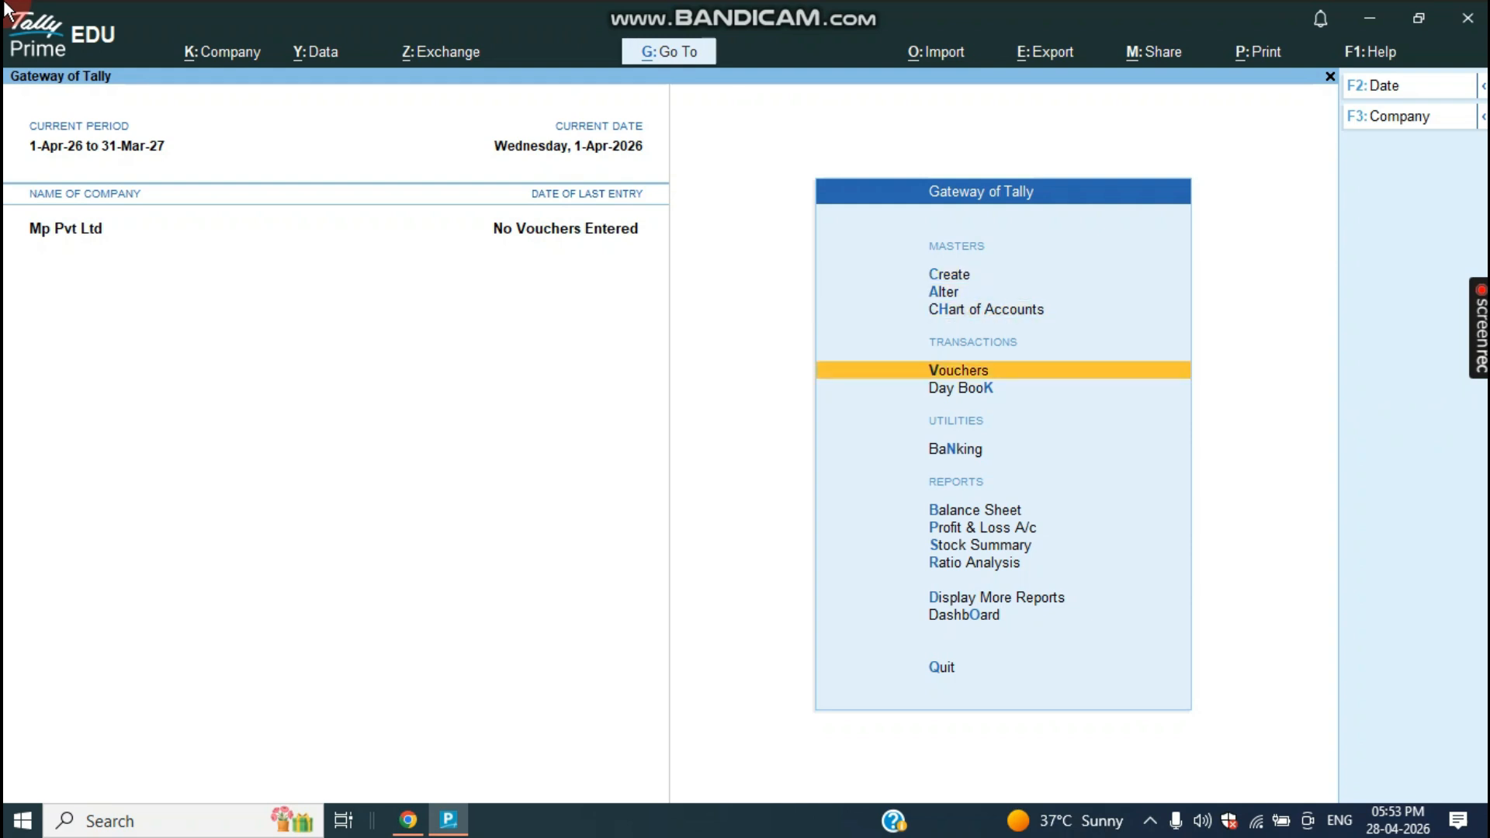
key("Return")
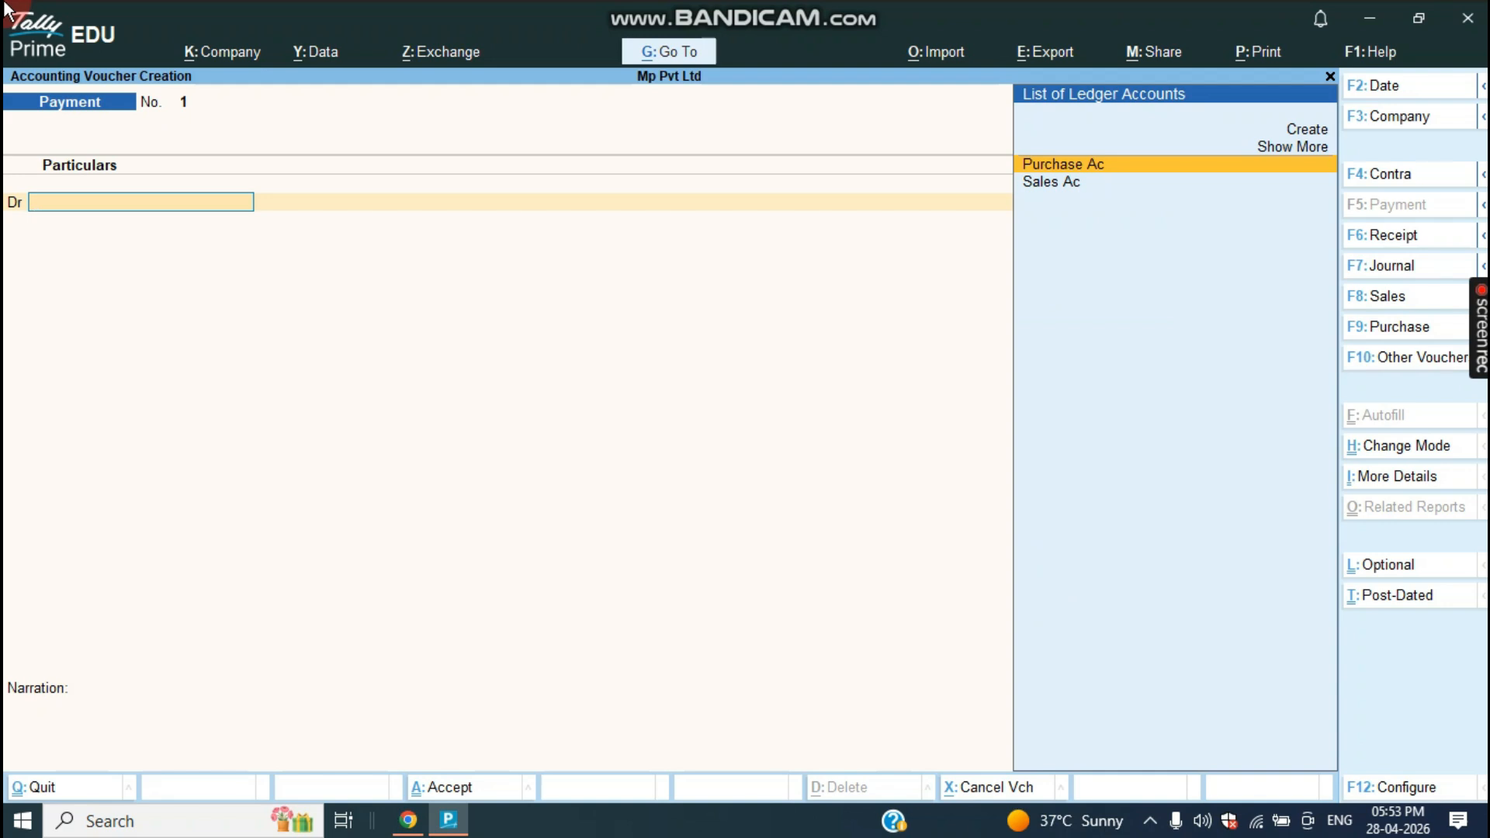
key("F9")
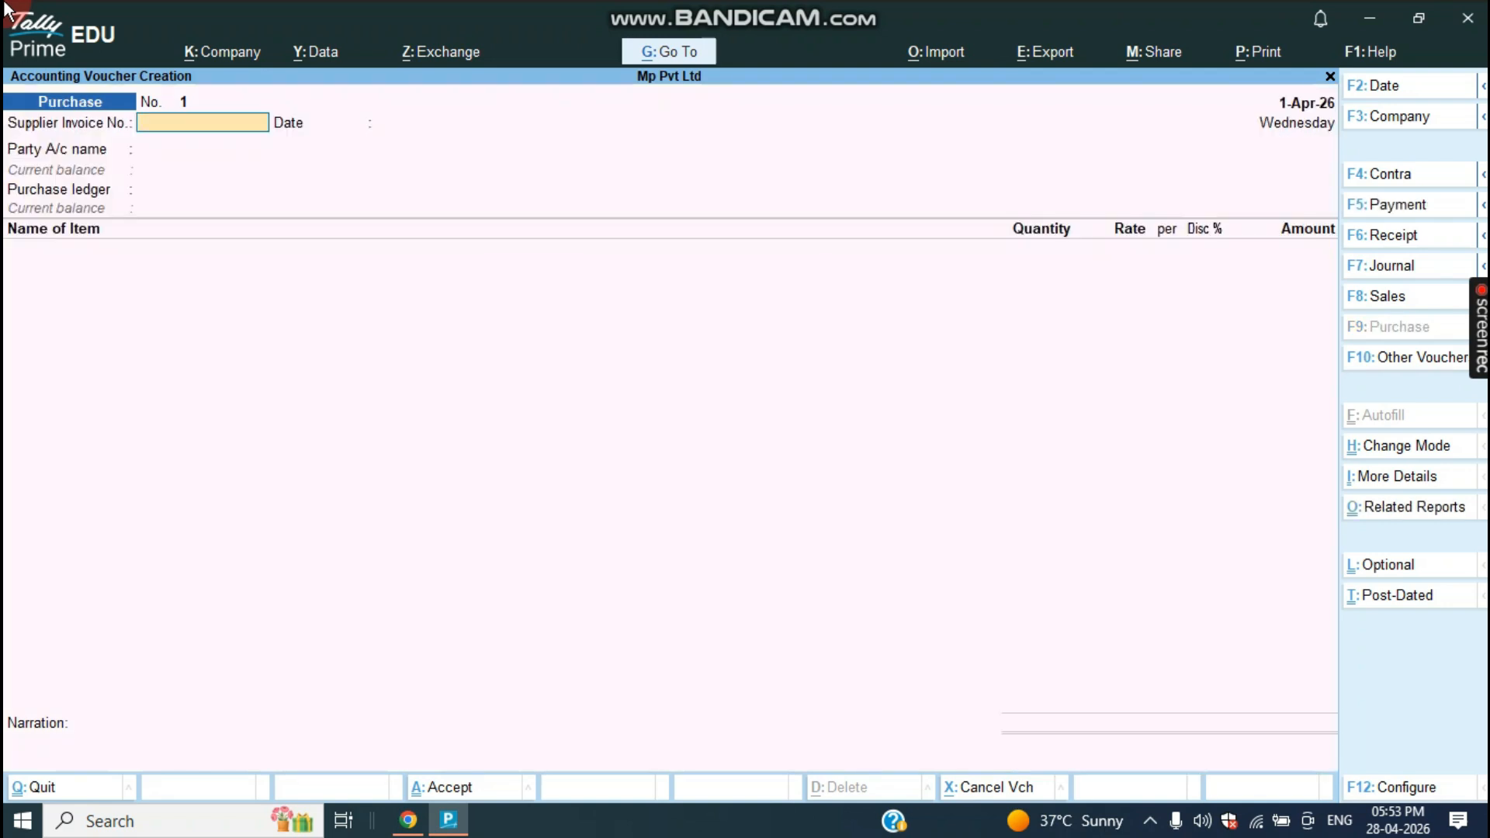
key("Return")
key("Return")
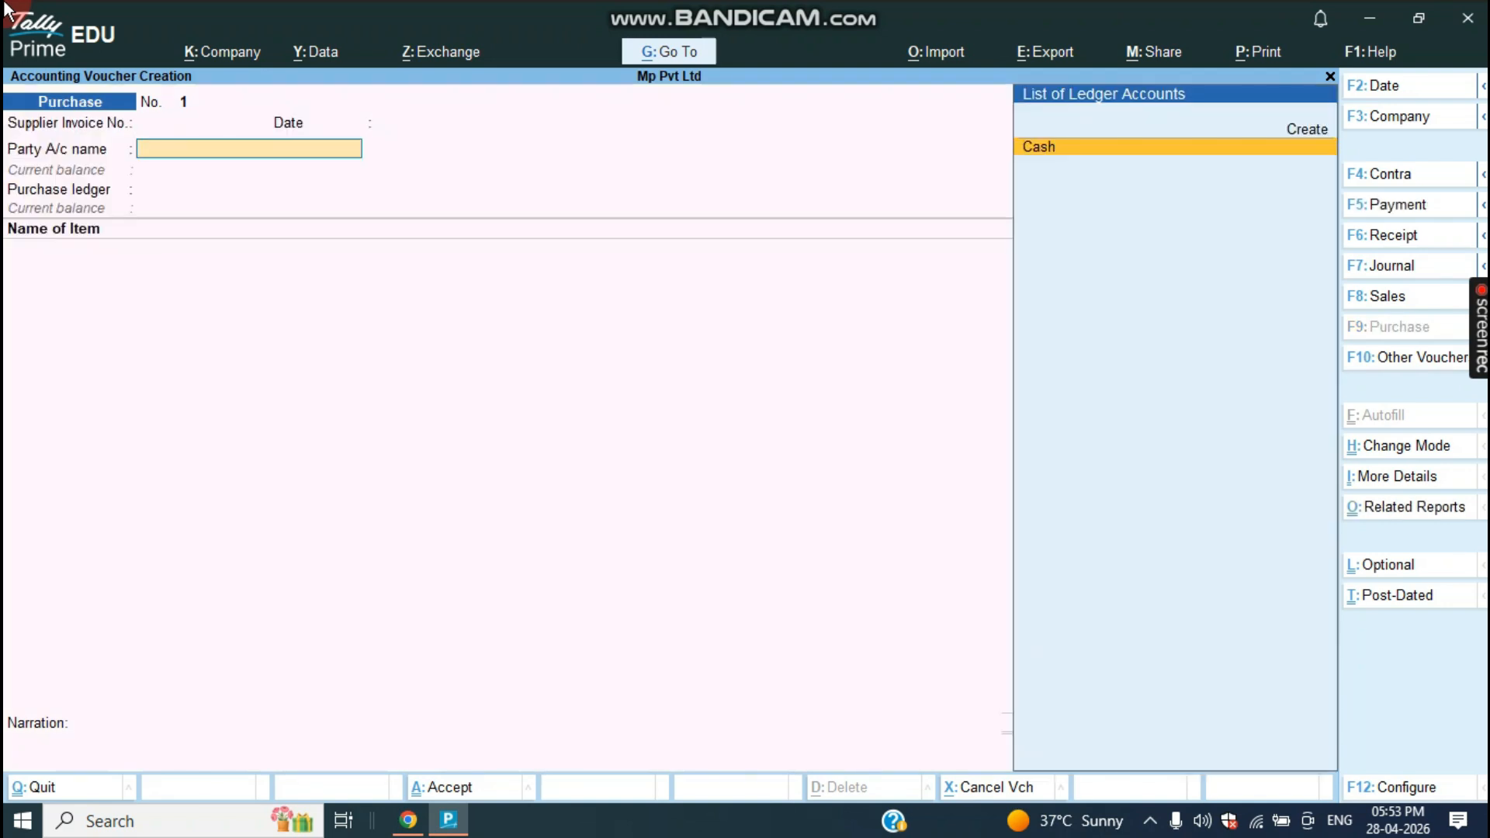
Set the party account to Cash with its default party details, and select Purchase Ac as the purchase ledger.
key("Return")
key("Return")
key("Return")
key("Return")
key("Return")
key("Return")
key("Return")
key("Return")
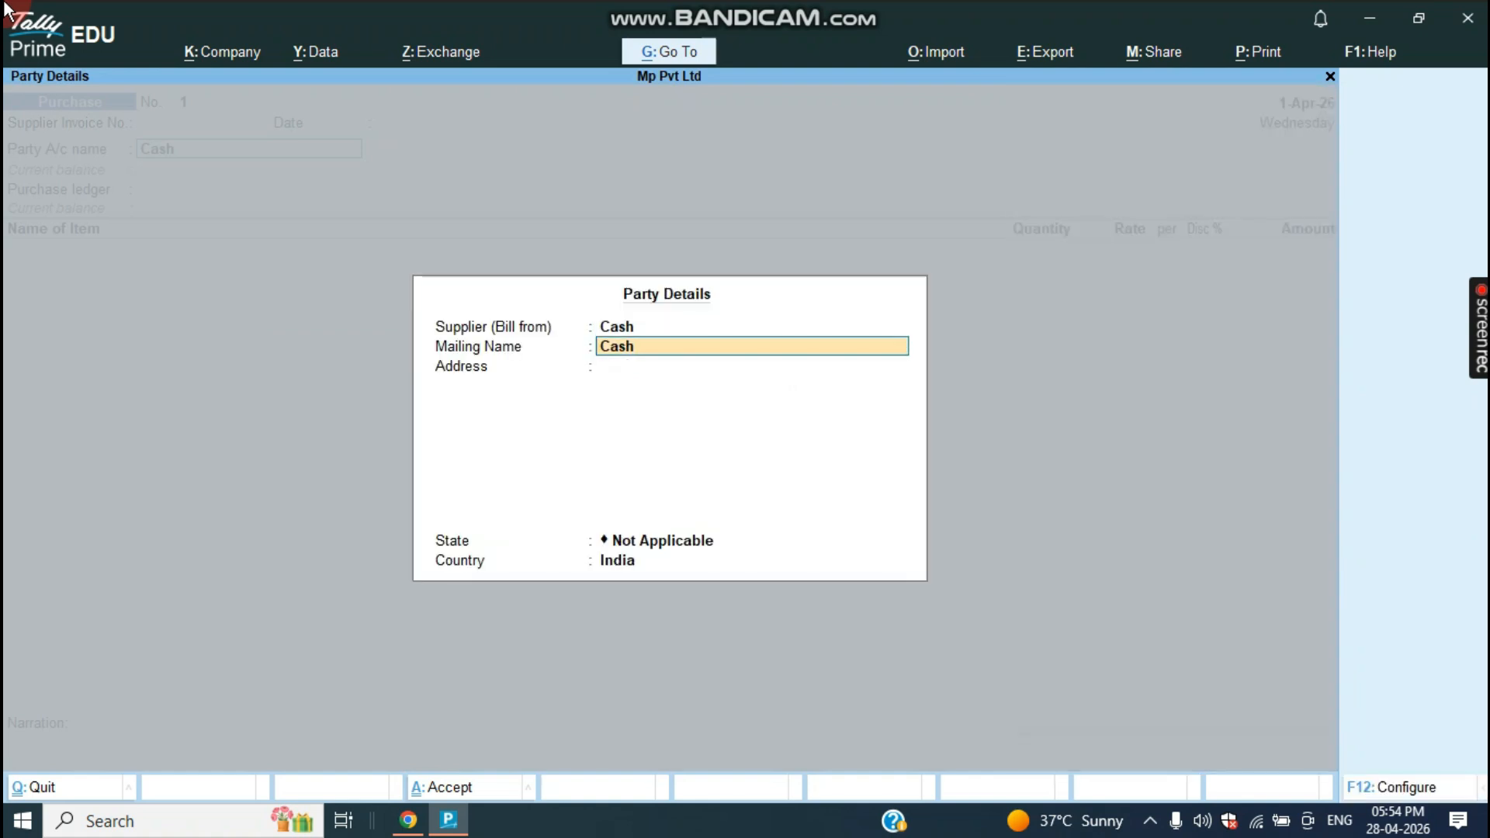
key("Return")
key("Return")
key("Return")
key("Return")
key("Return")
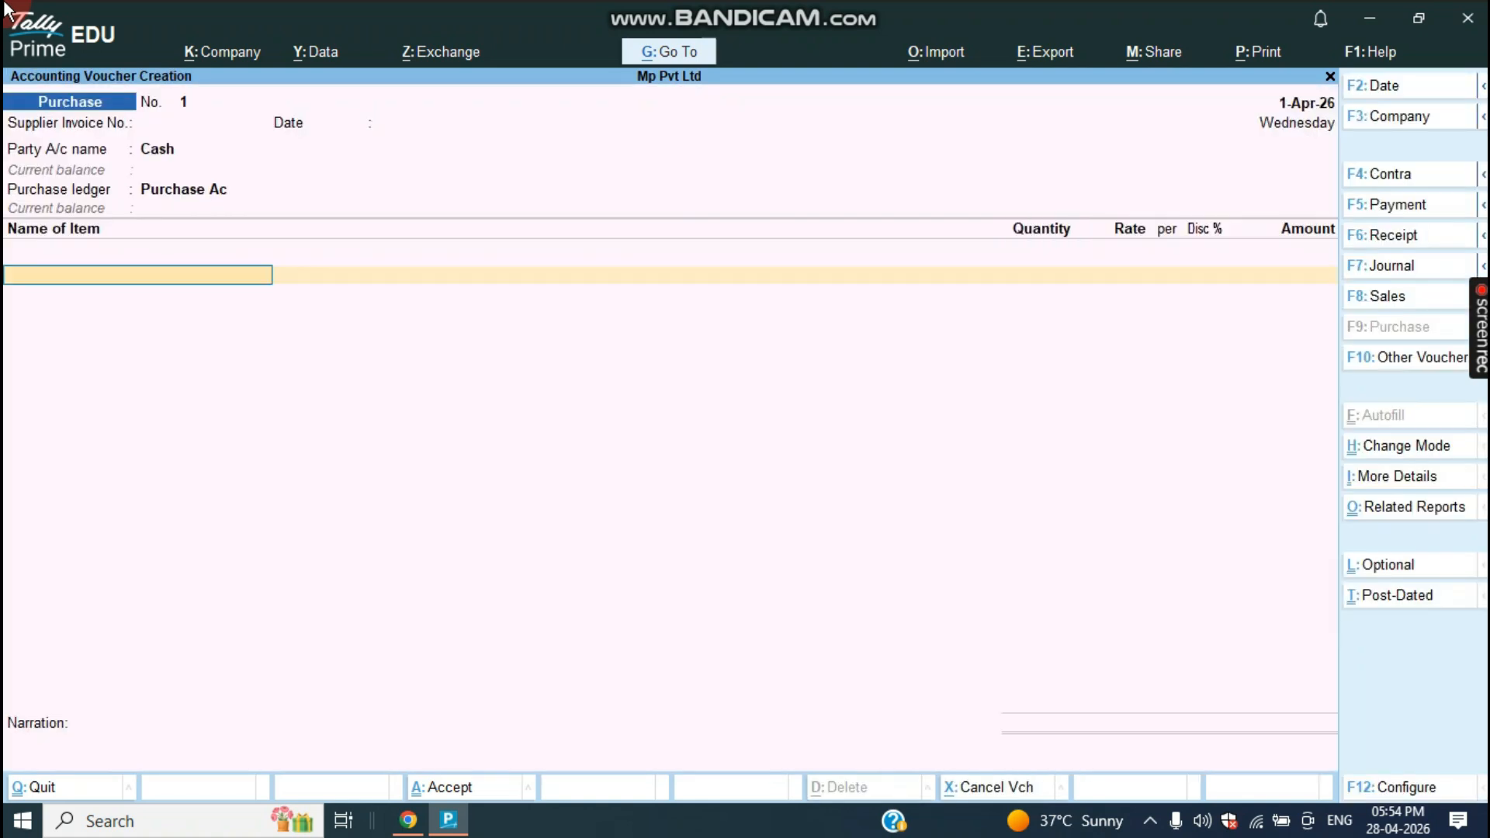
Add Chilly Powder to the purchase voucher and allocate it to the Bareilly godown with new batch number 01/04/2026.
type("Ch")
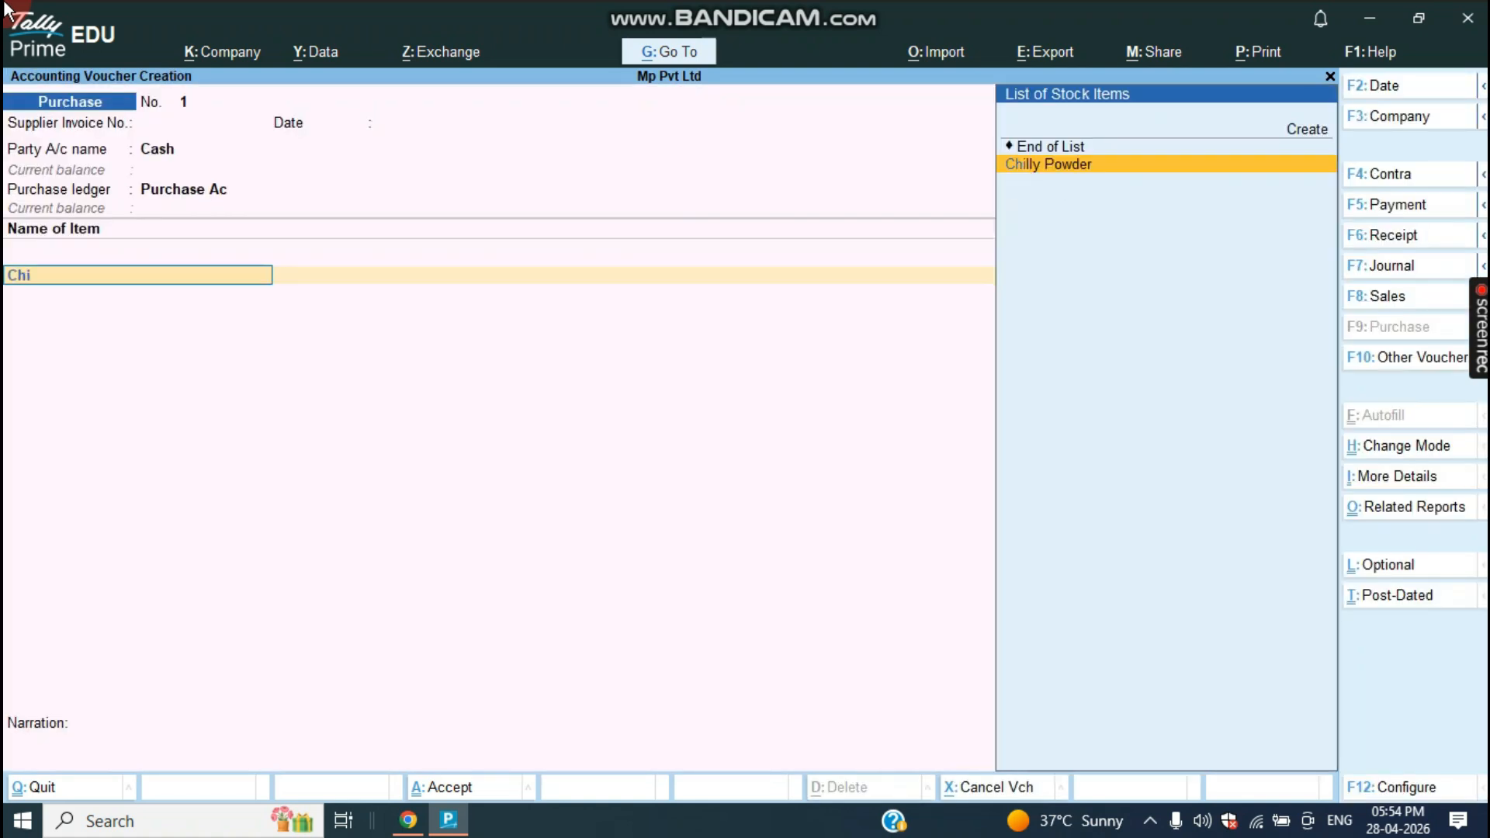
type("i")
key("Return")
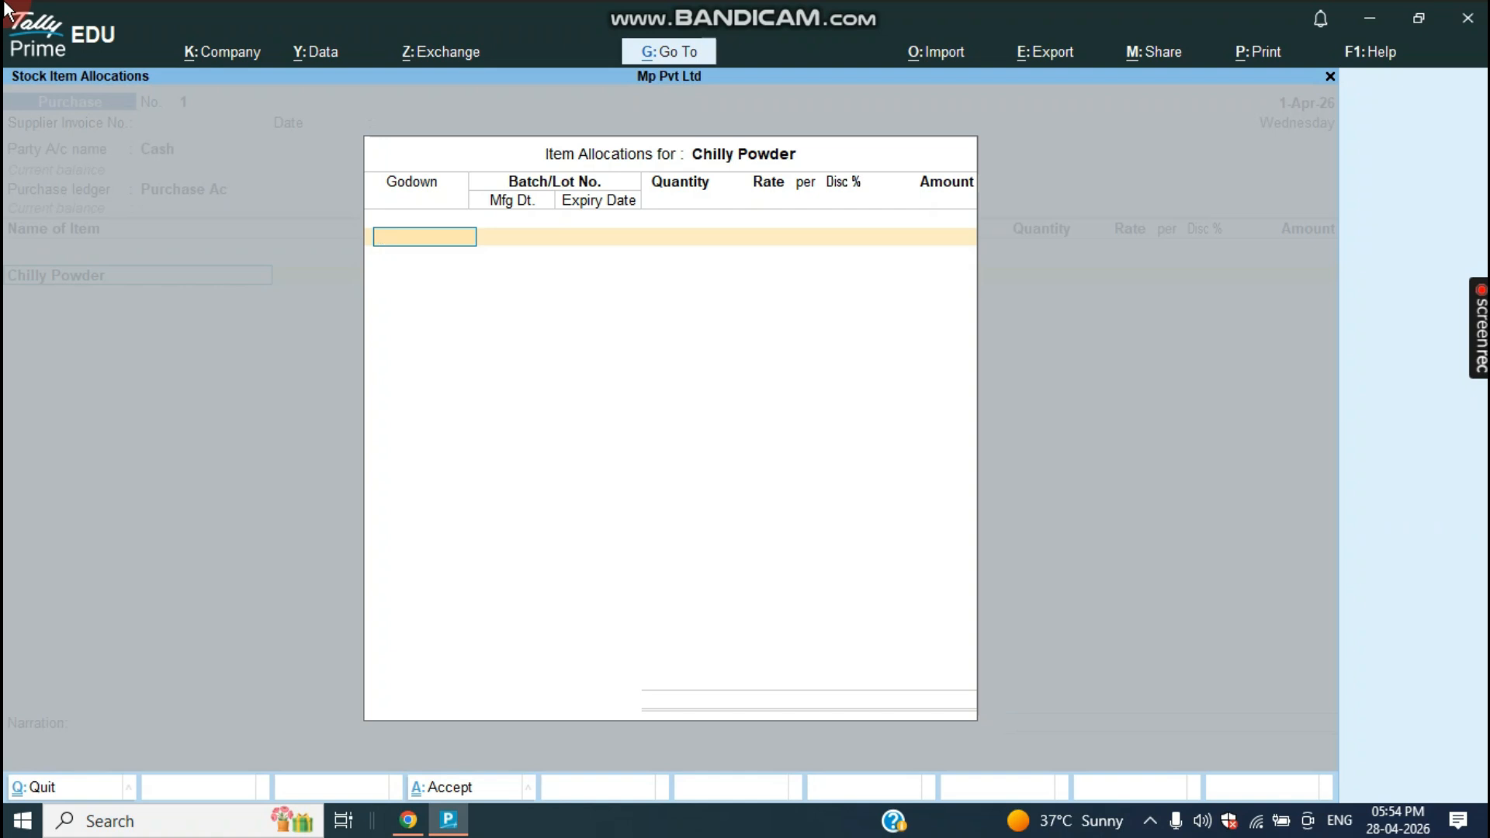
type("Bare")
key("Return")
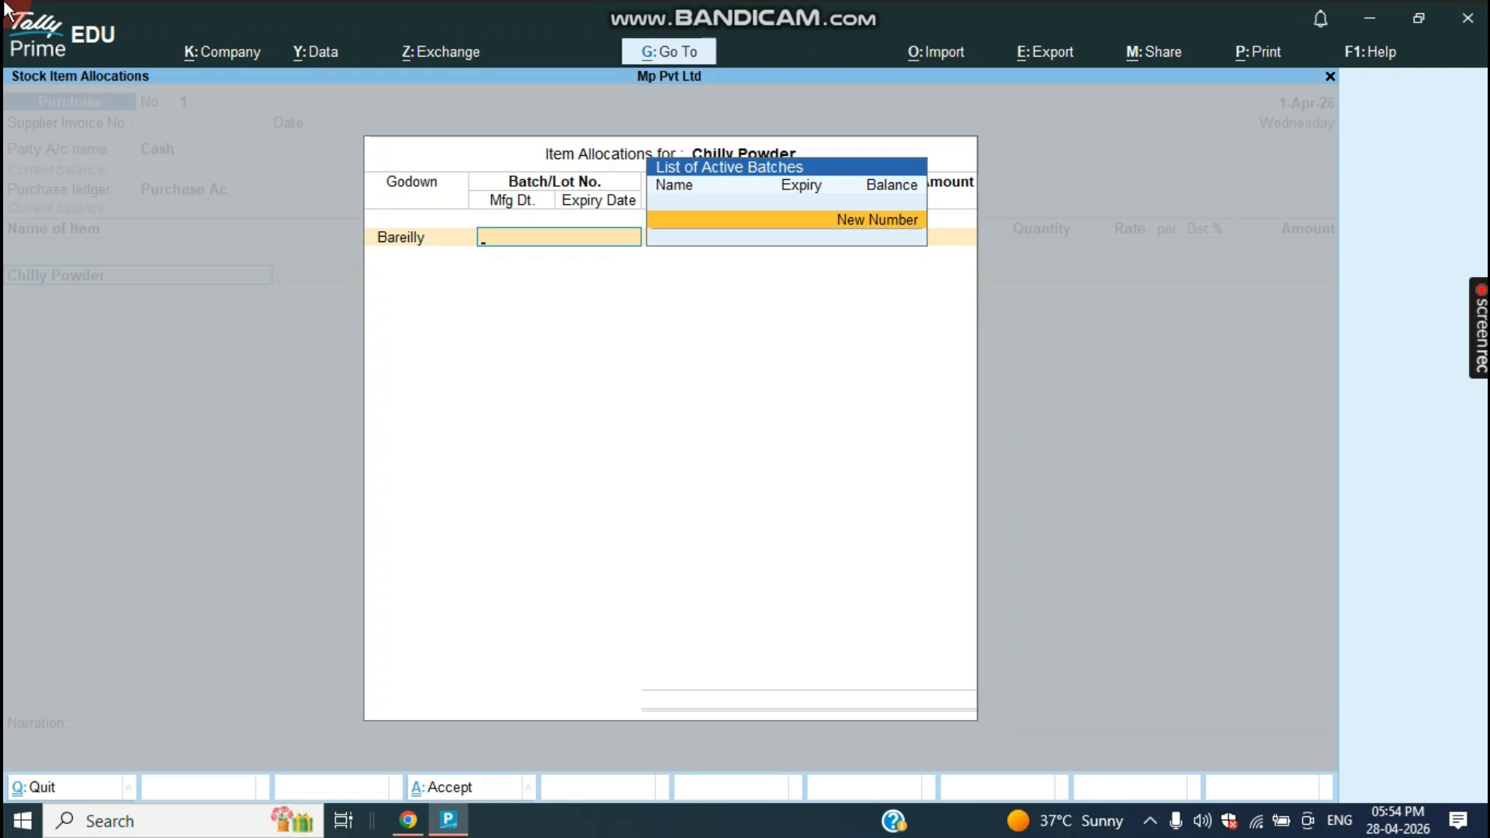
key("Return")
type("0")
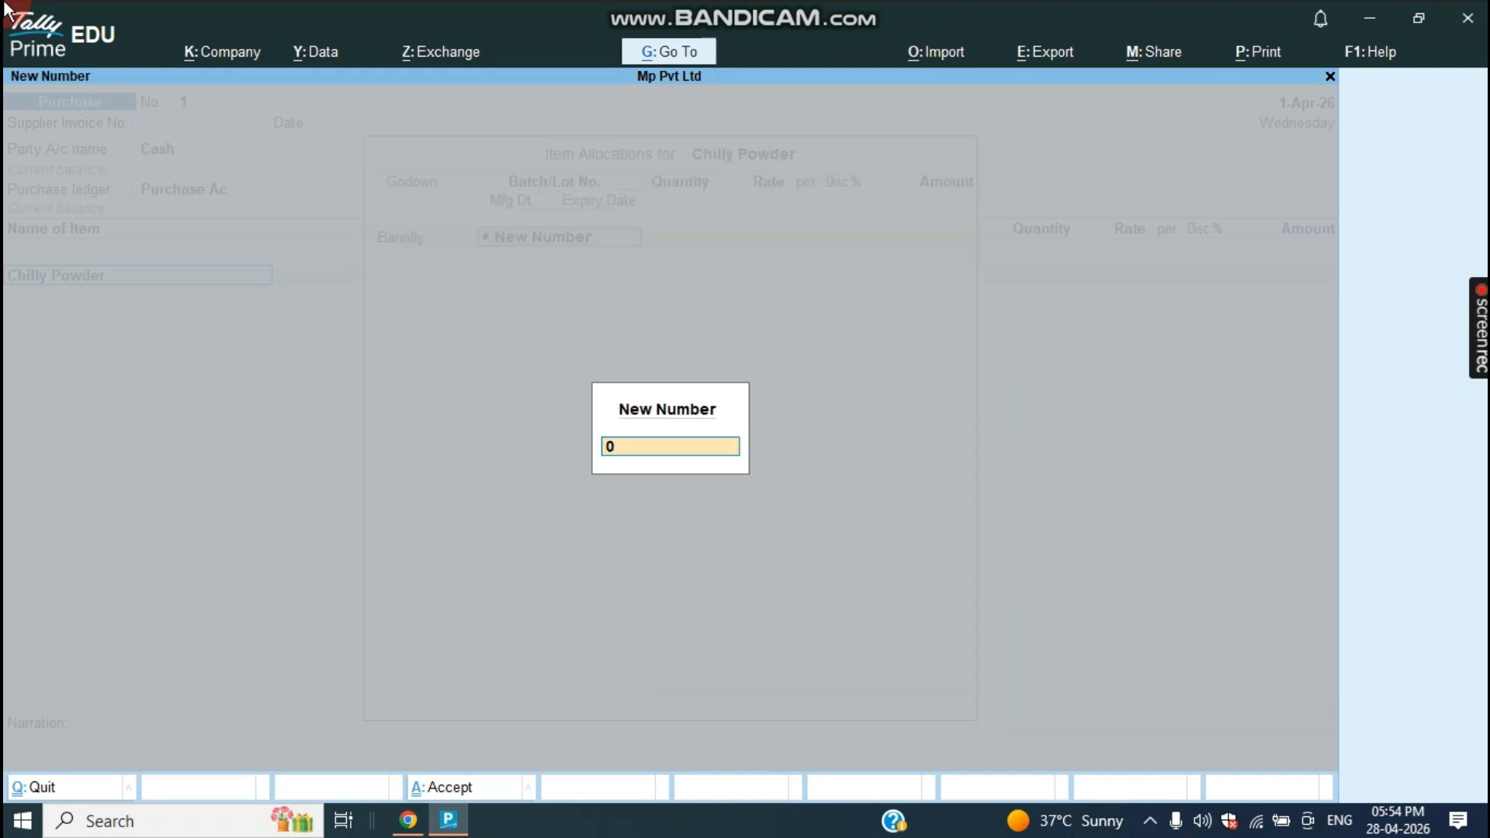
type("1/04/2026")
key("Return")
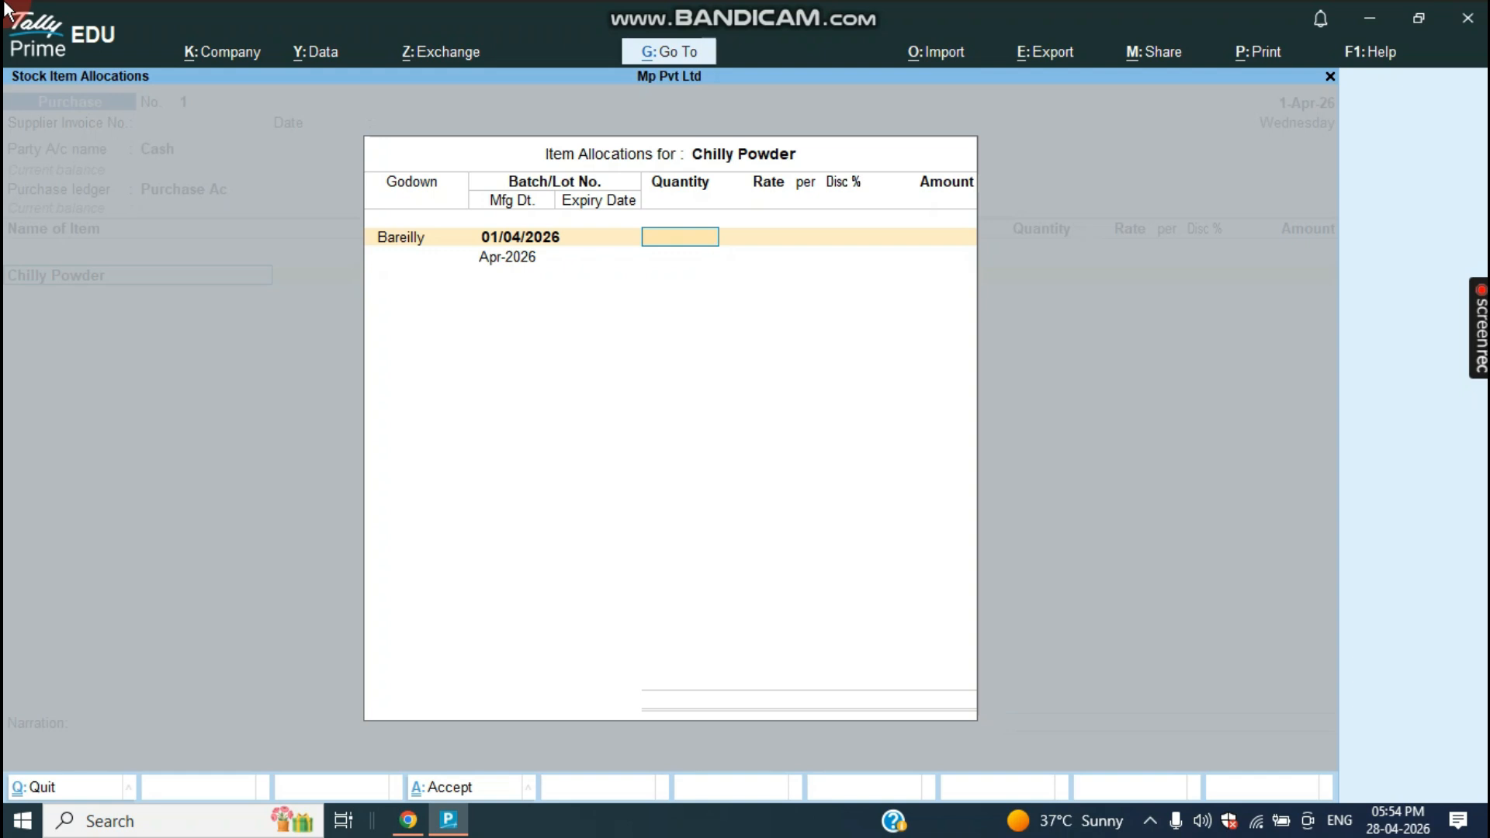
Set the Chilly Powder allocation to 200 kg at a rate of 240 per kg with 8% discount, keeping manufacturing date Apr-2026.
type("200")
key("Return")
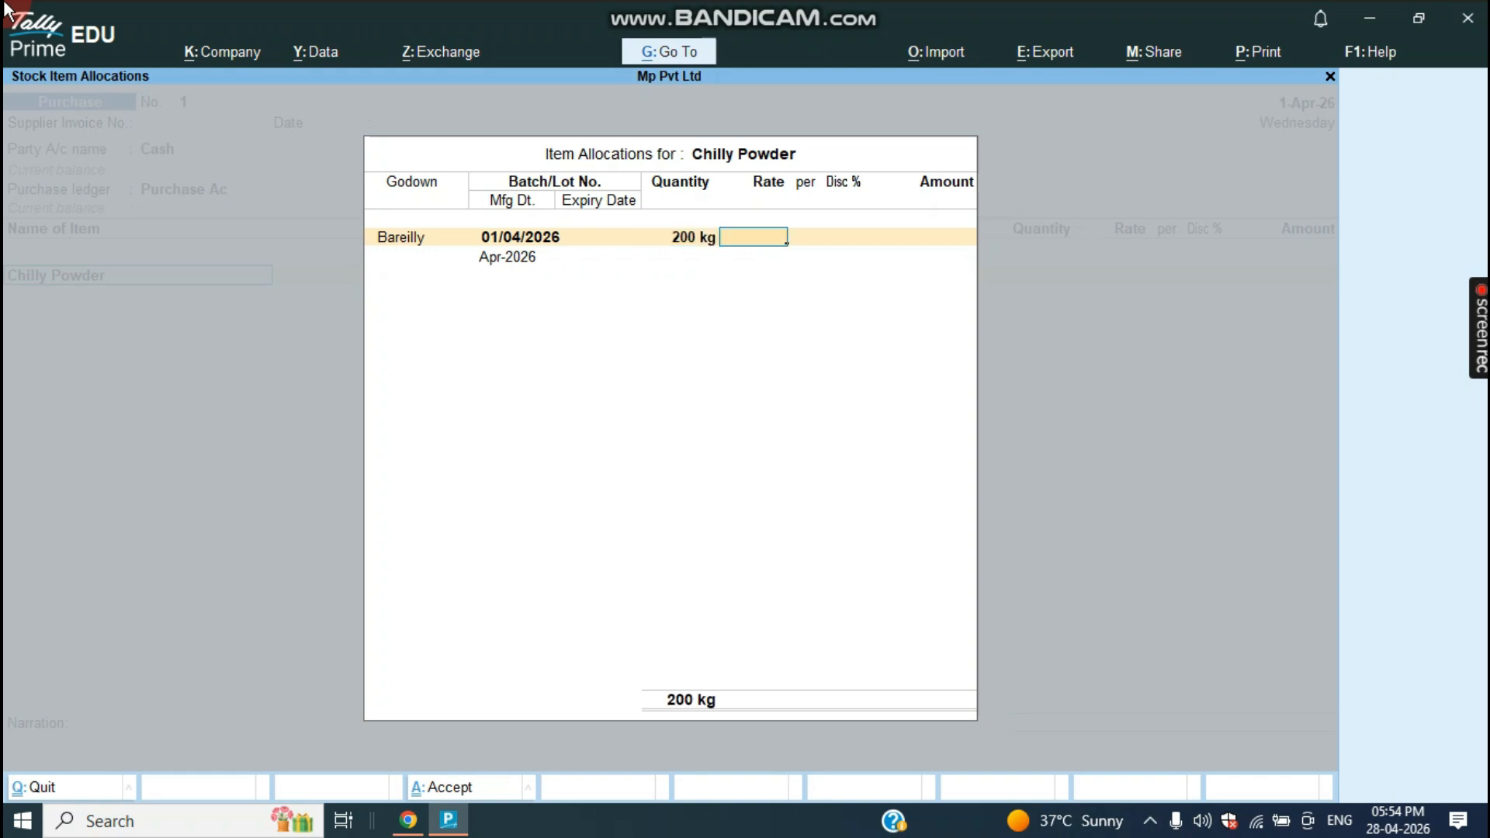
type("240")
key("Return")
key("Return")
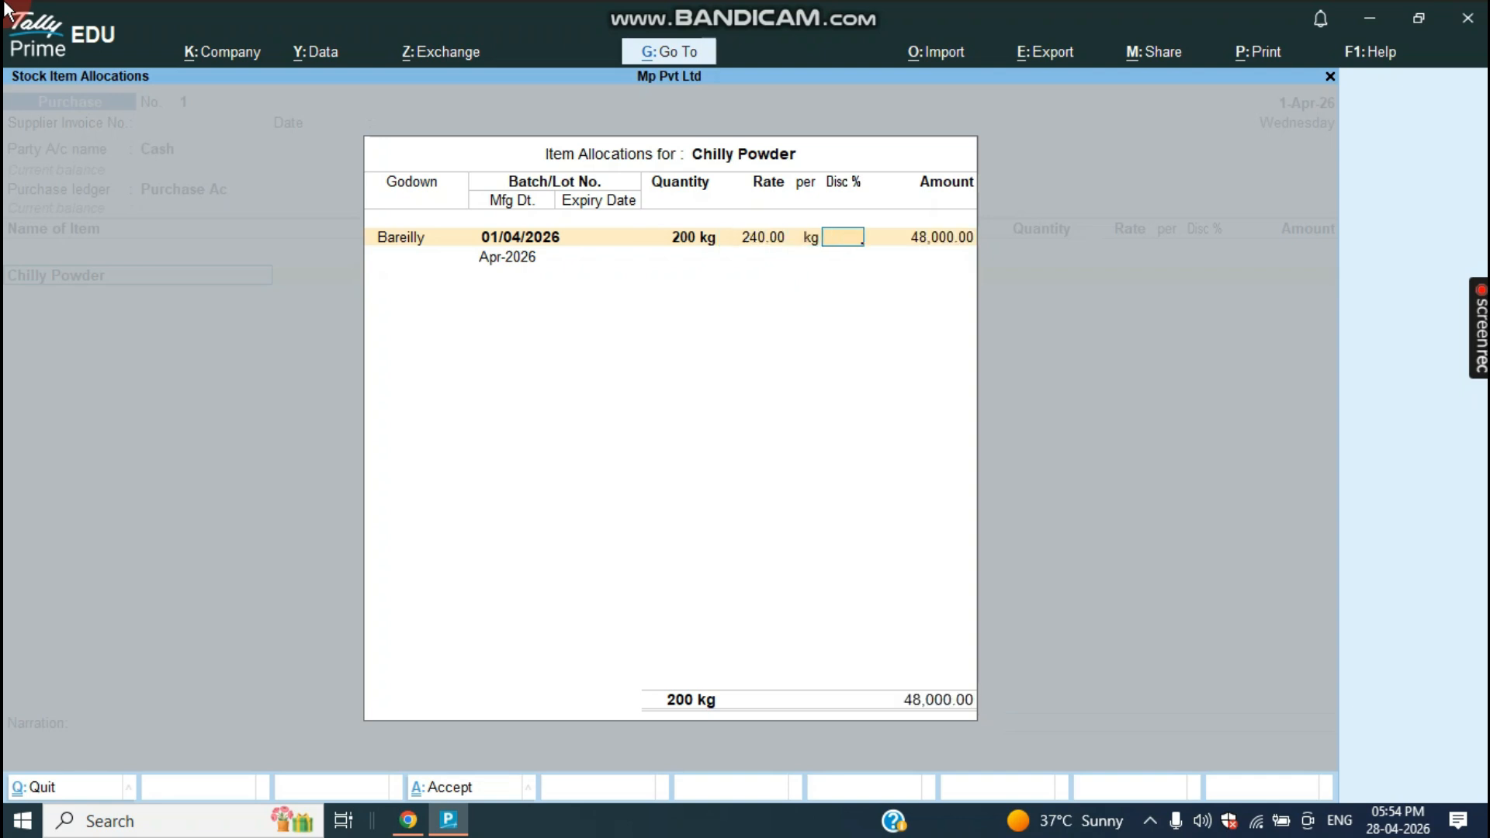
type("8")
key("Return")
key("Return")
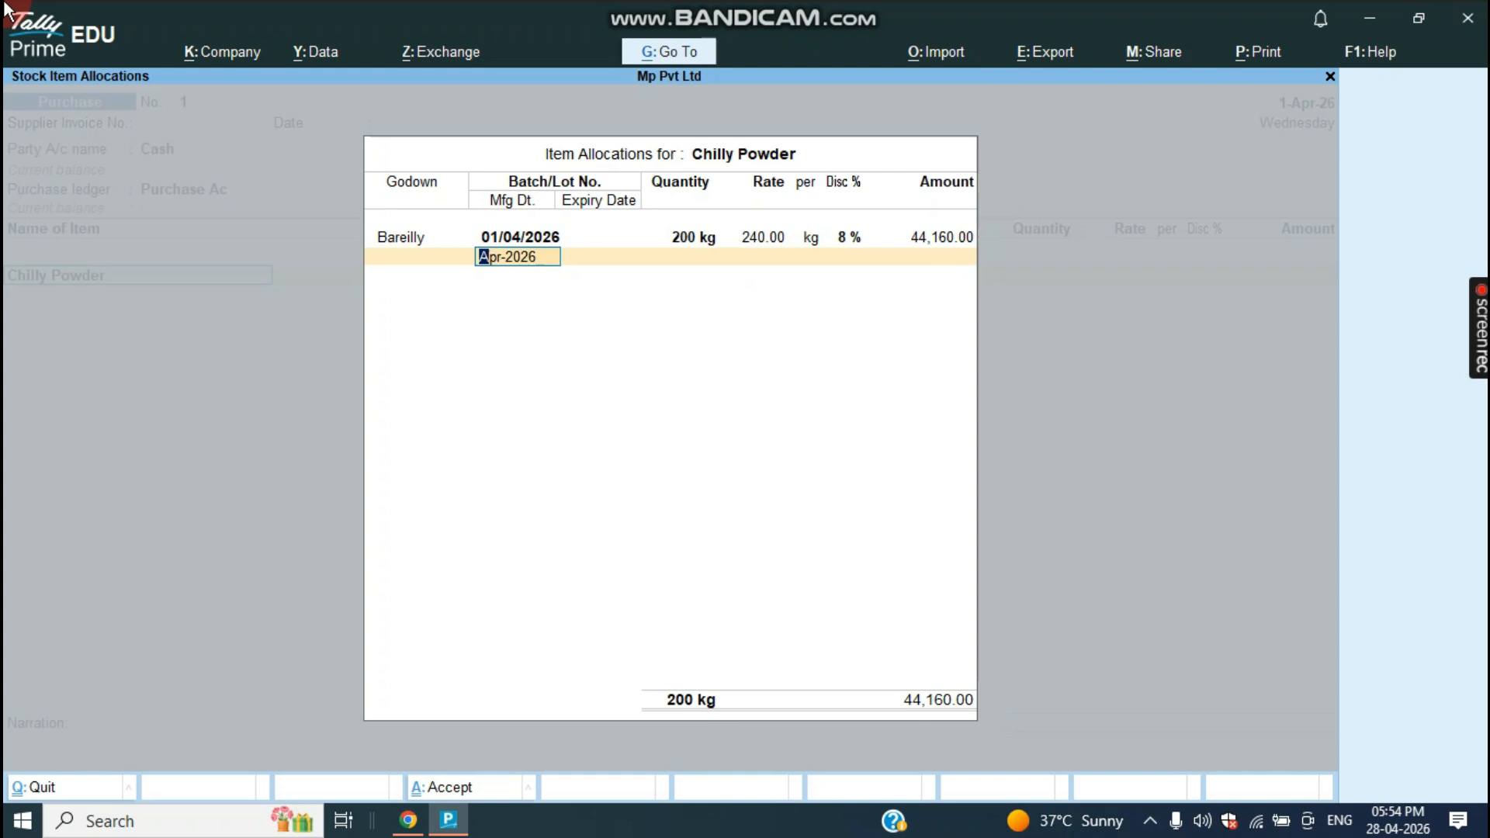
key("Return")
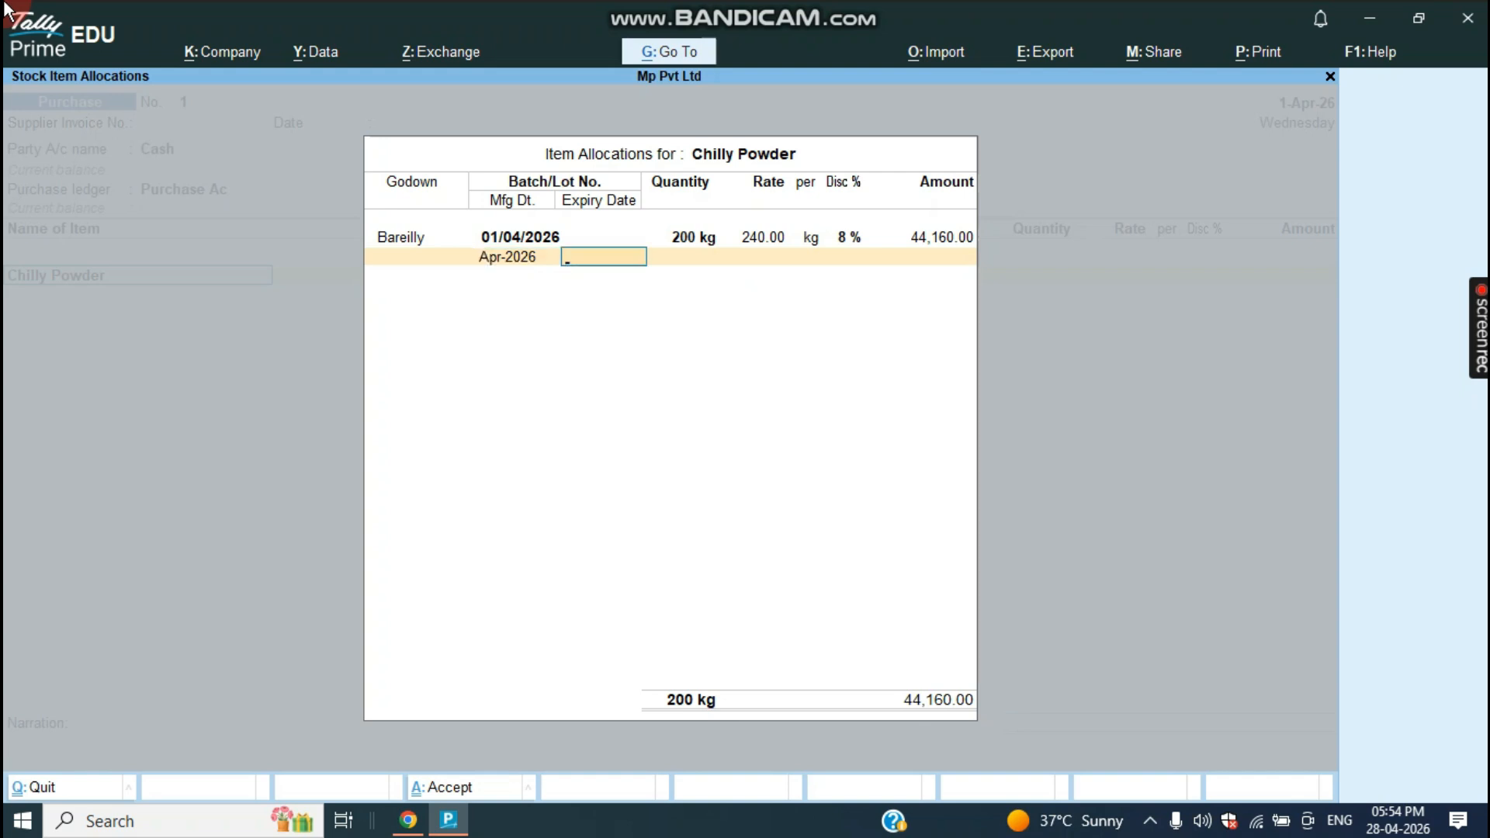
Set the Chilly Powder batch's expiry date to 01/04/2027 and finish its allocation in the purchase voucher.
type("01/04/2027")
key("Return")
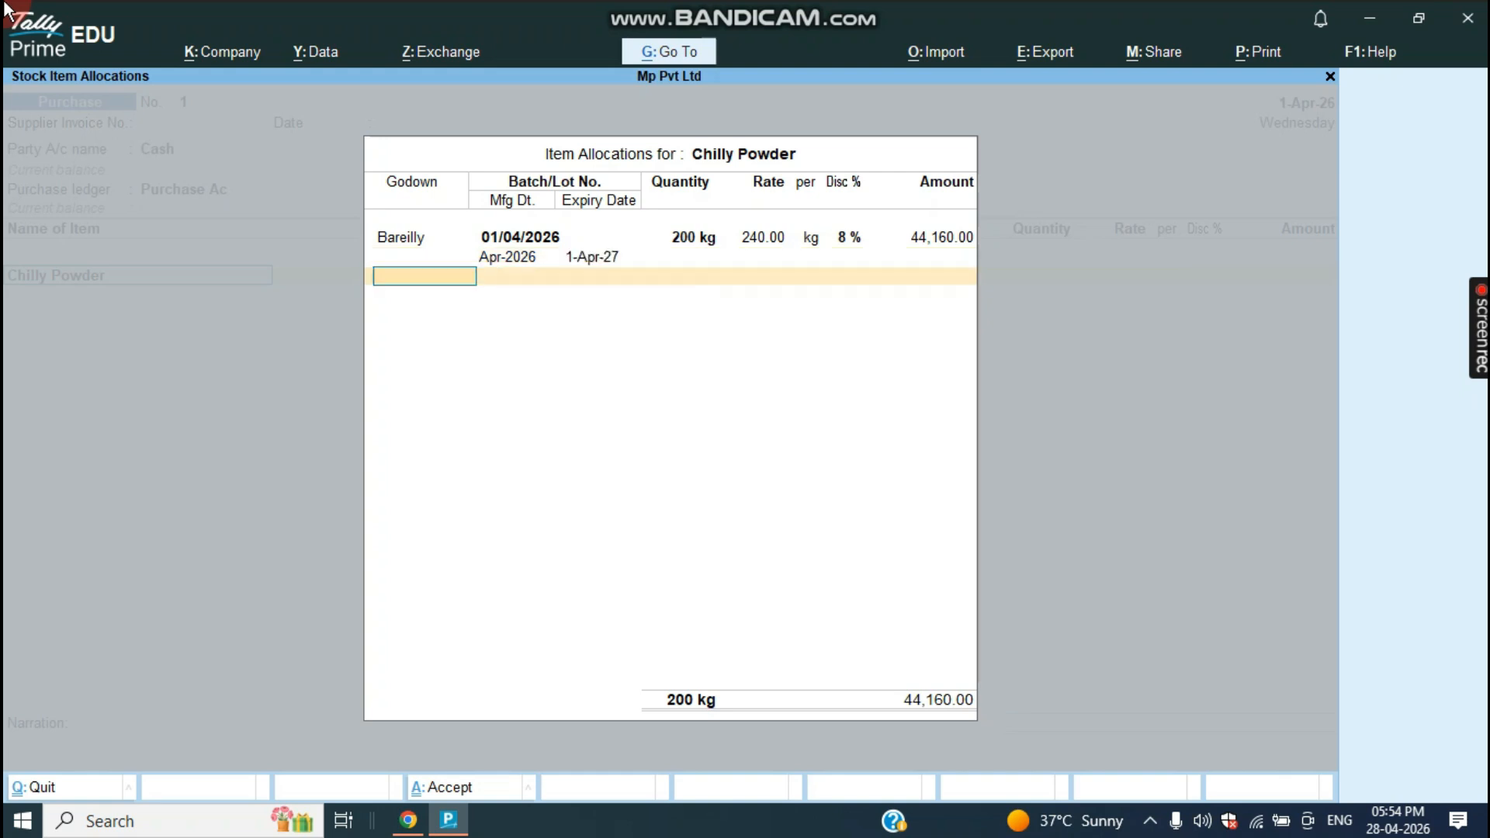
key("Return")
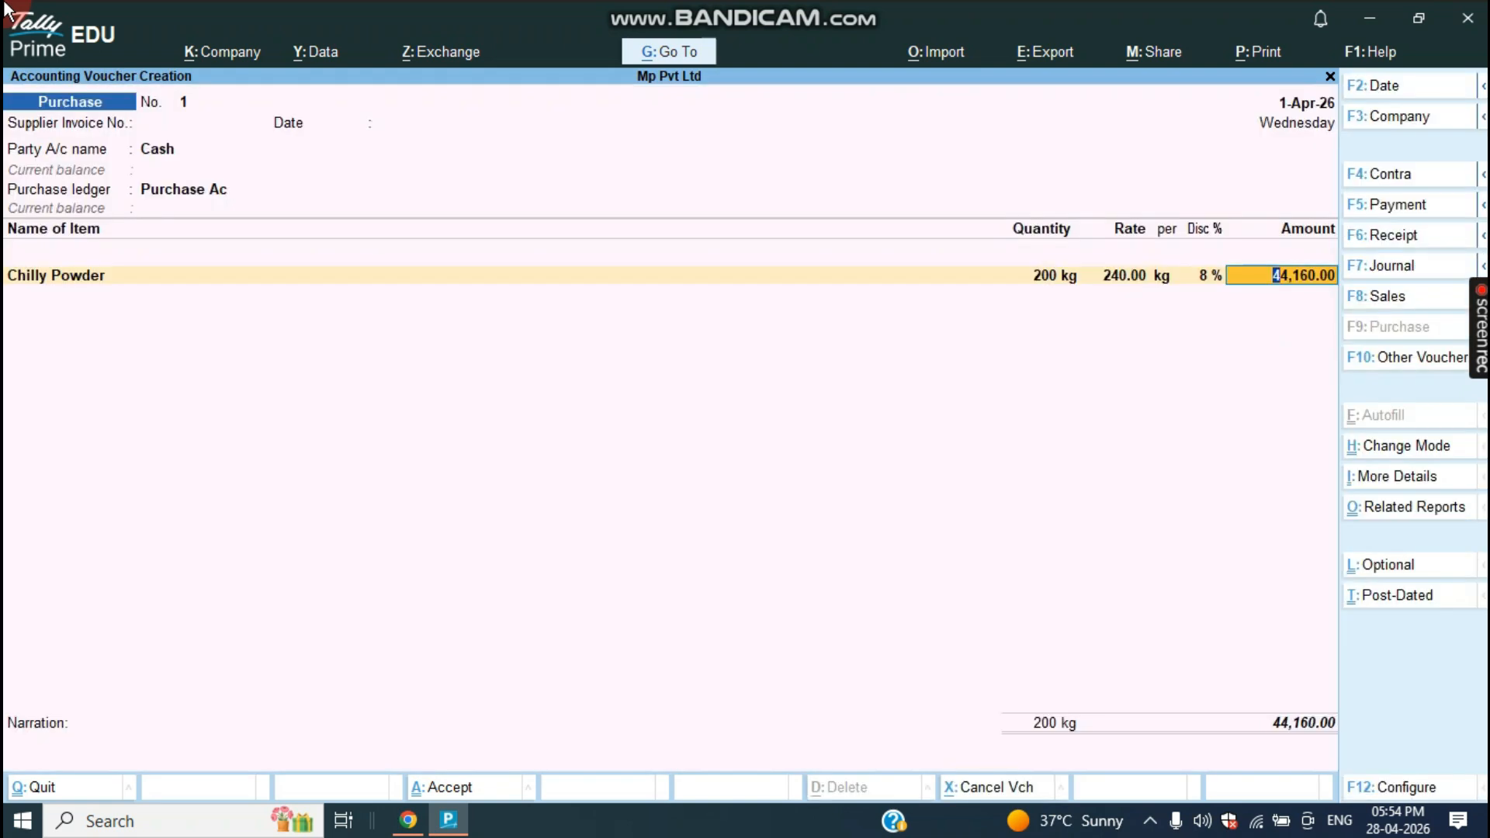
key("Return")
Add Turmeric Powder to the purchase voucher and allocate it to the Bareilly godown with new batch number 01/04/2026.
type("Tur")
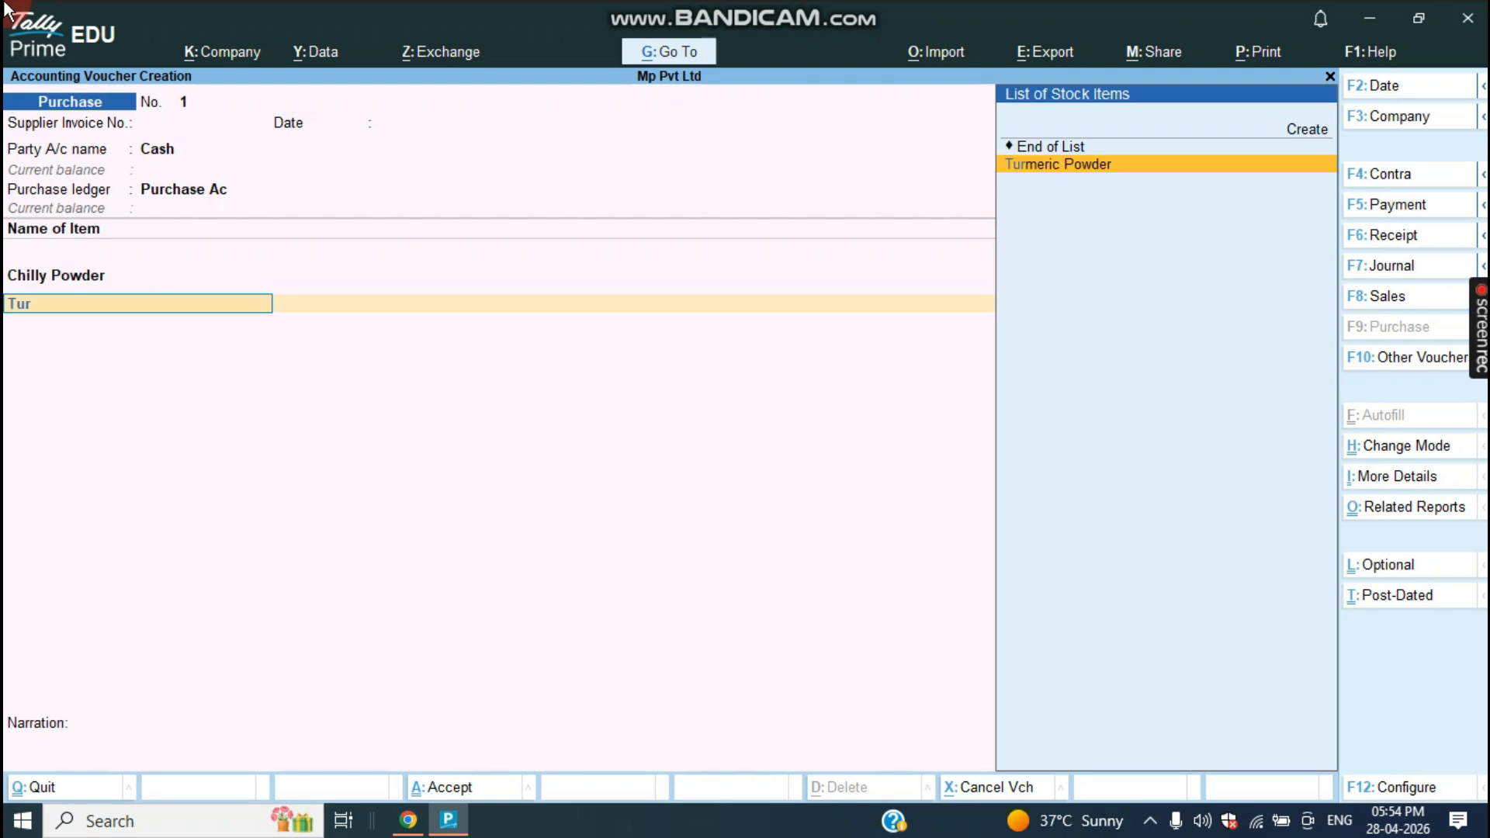
key("Return")
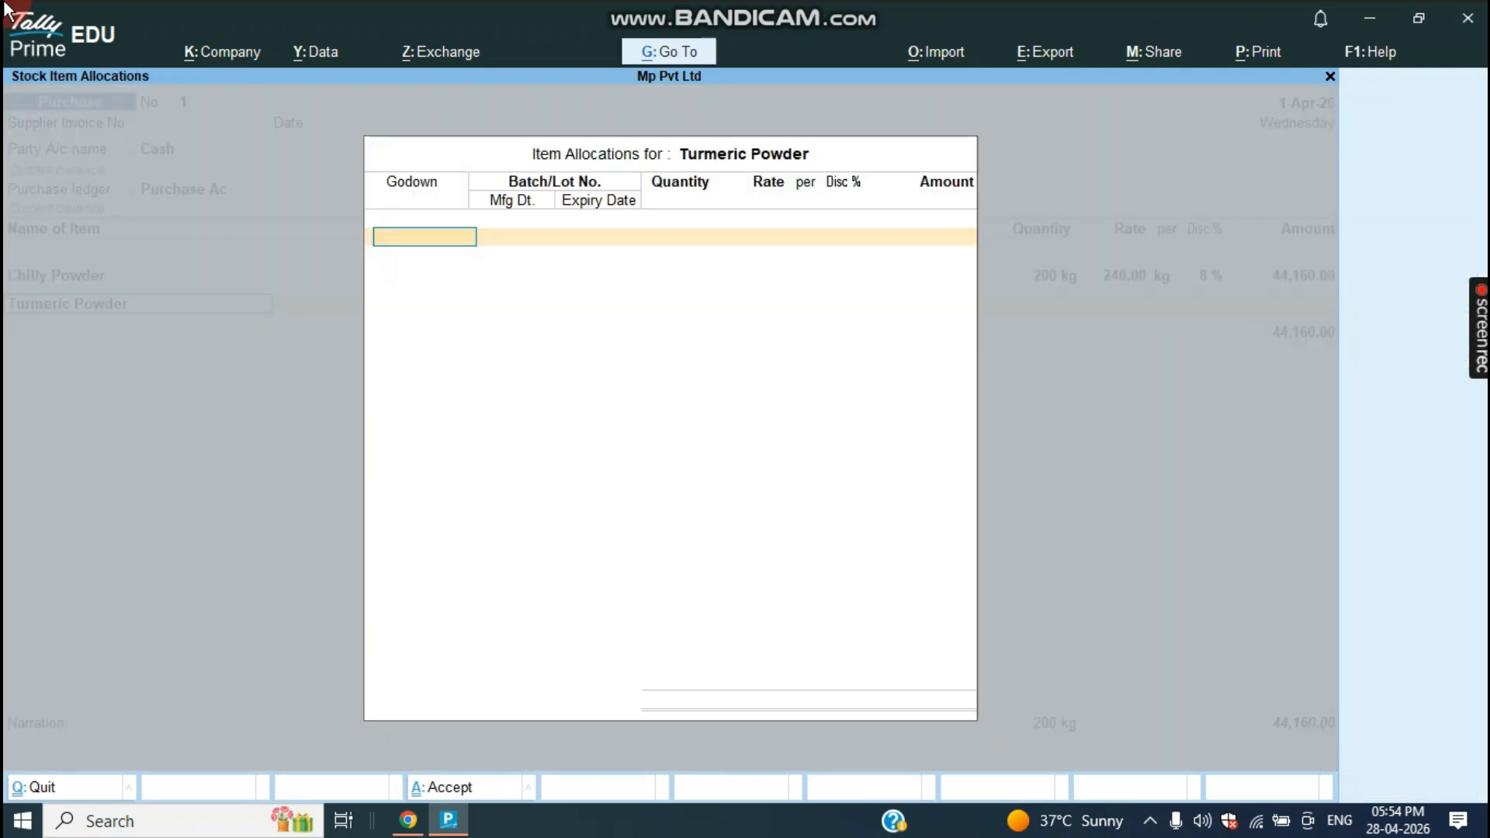
type("Bare")
key("Return")
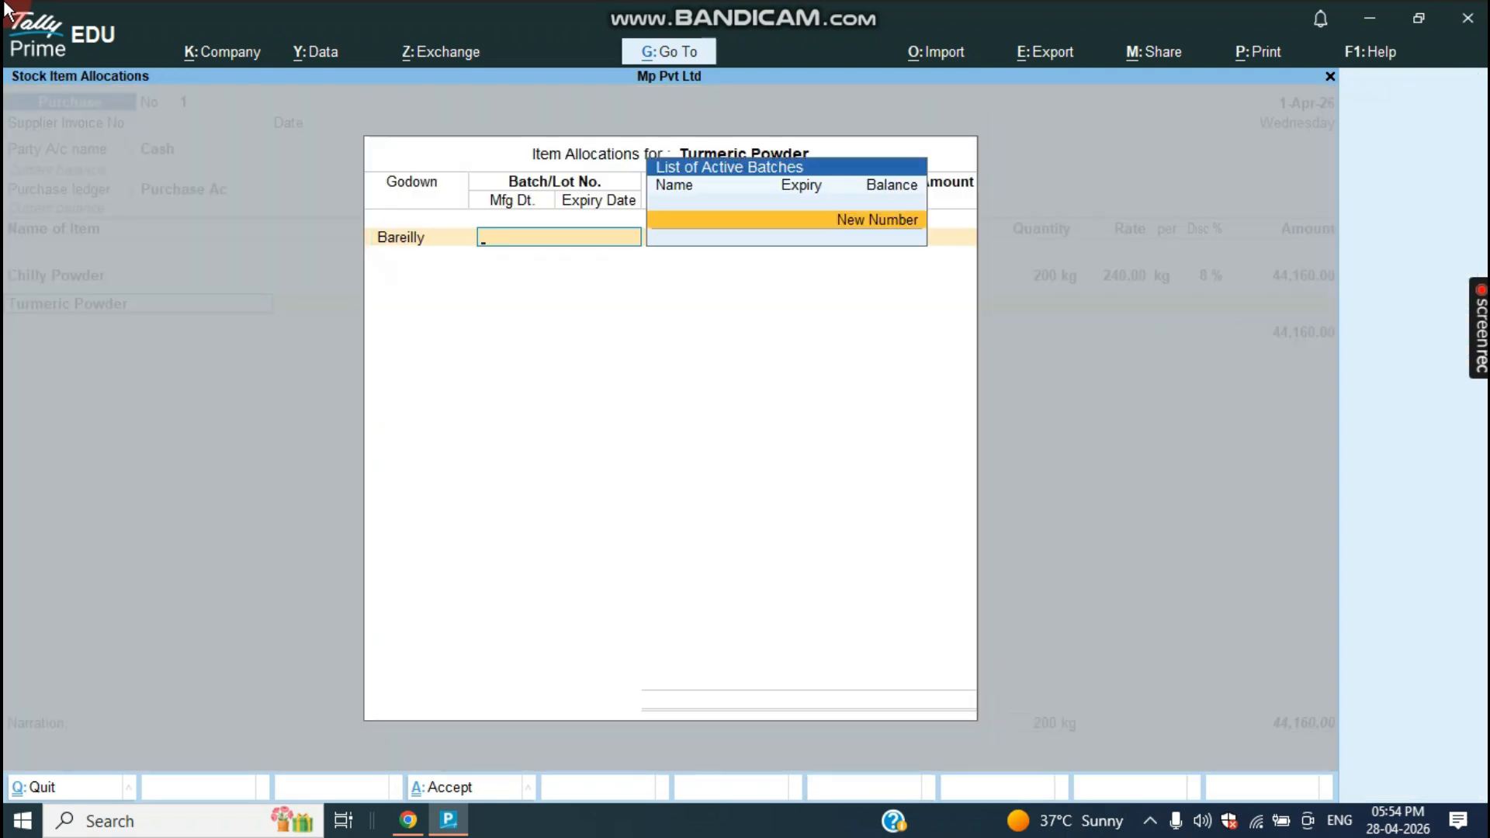
key("Return")
type("01/04/")
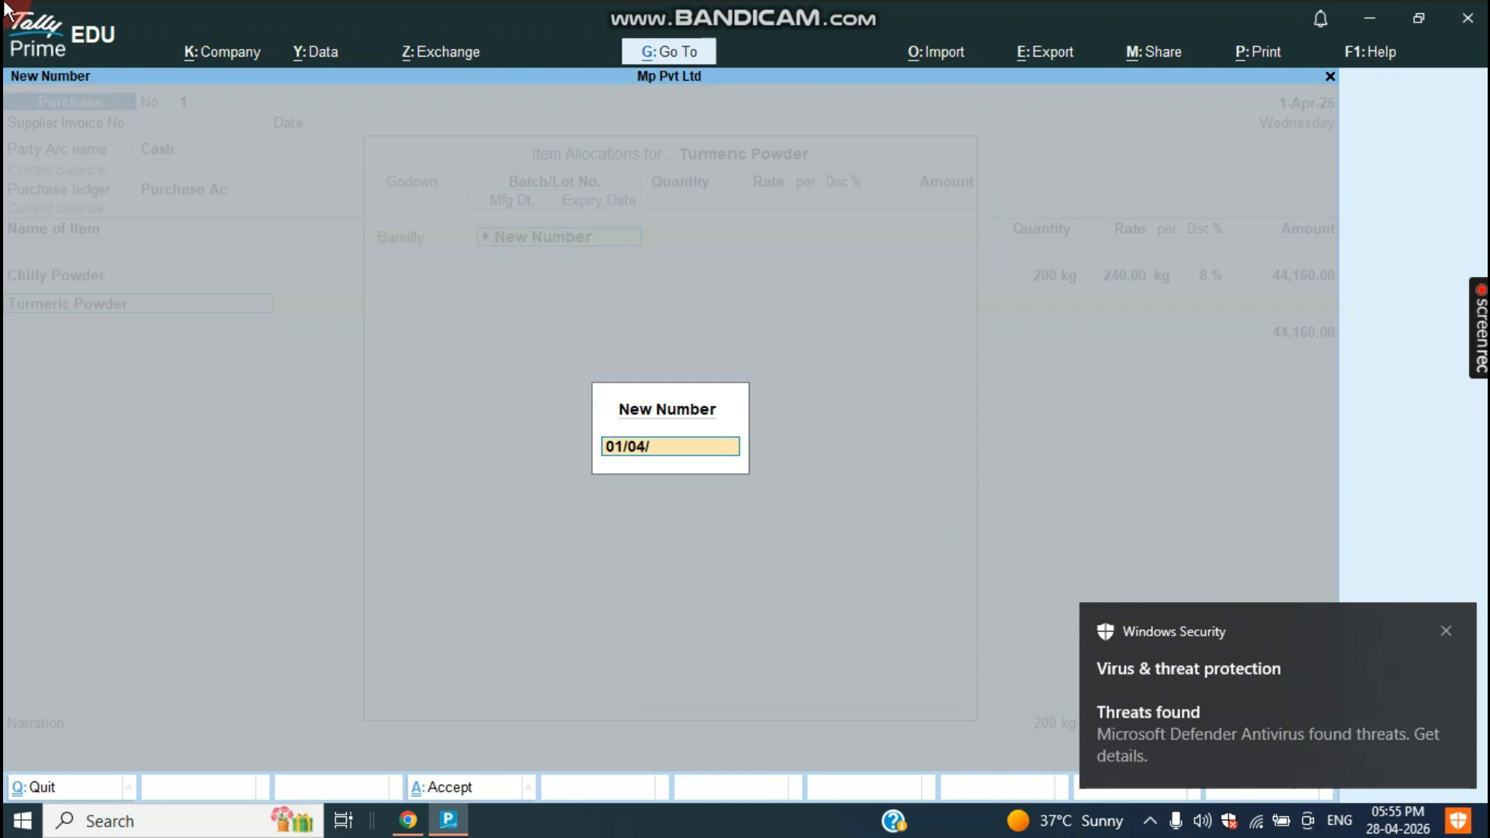
type("2026")
key("Return")
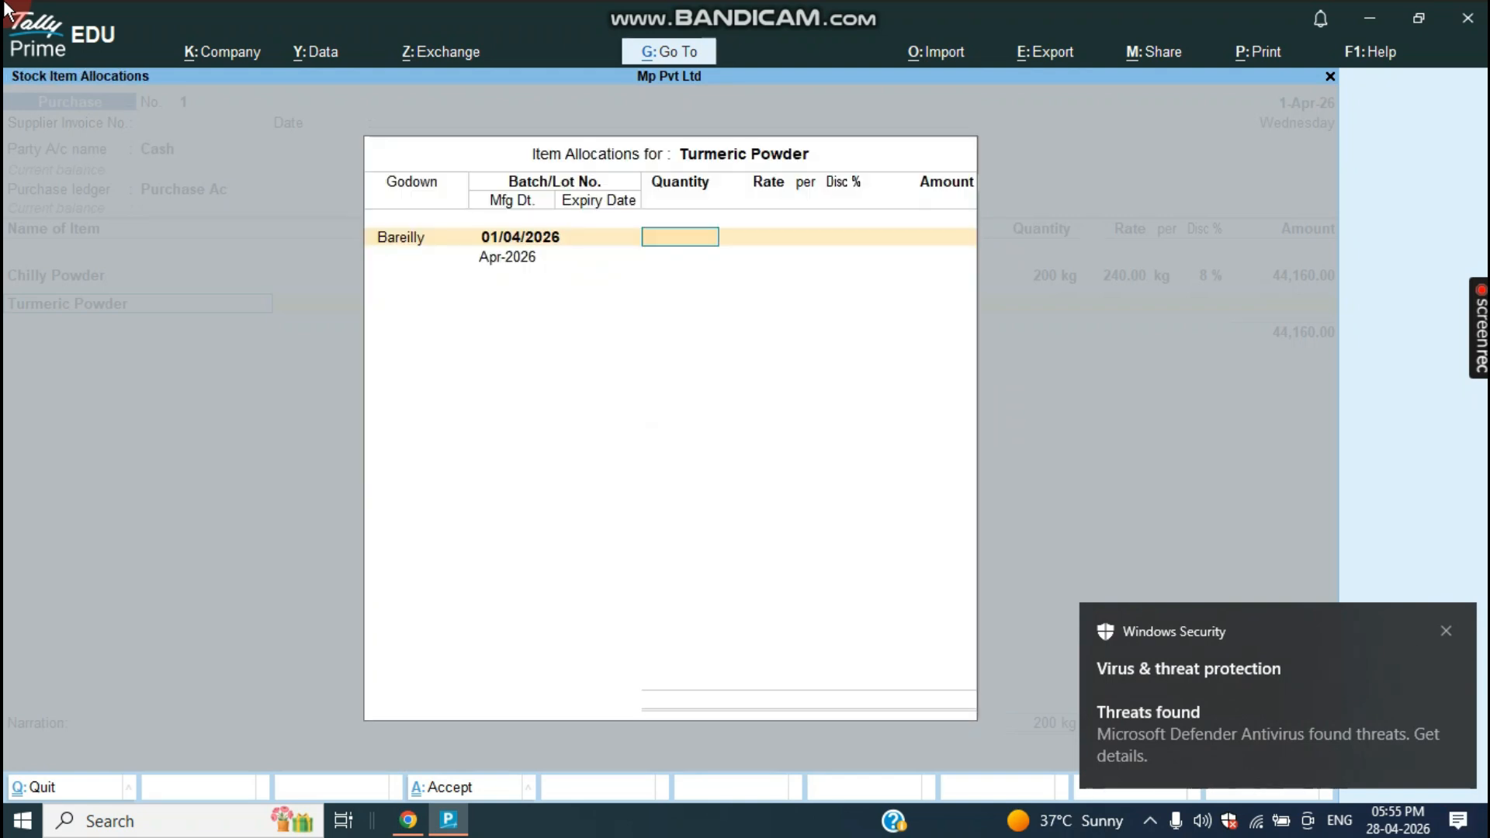
Set the Turmeric Powder allocation to 300 kg at a rate of 220 per kg with 10% discount, keeping manufacturing date Apr-2026.
type("300")
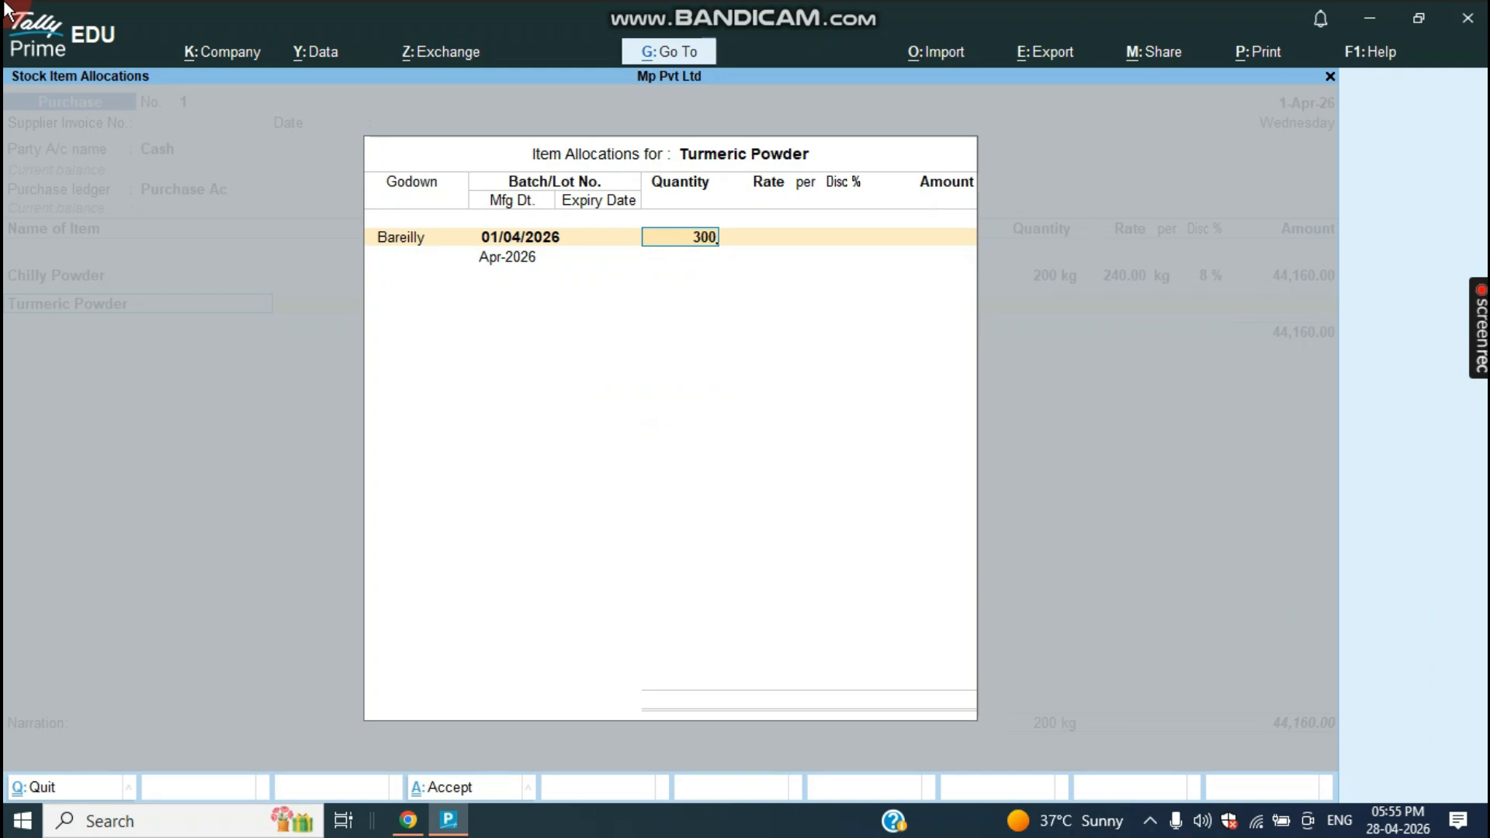
key("Return")
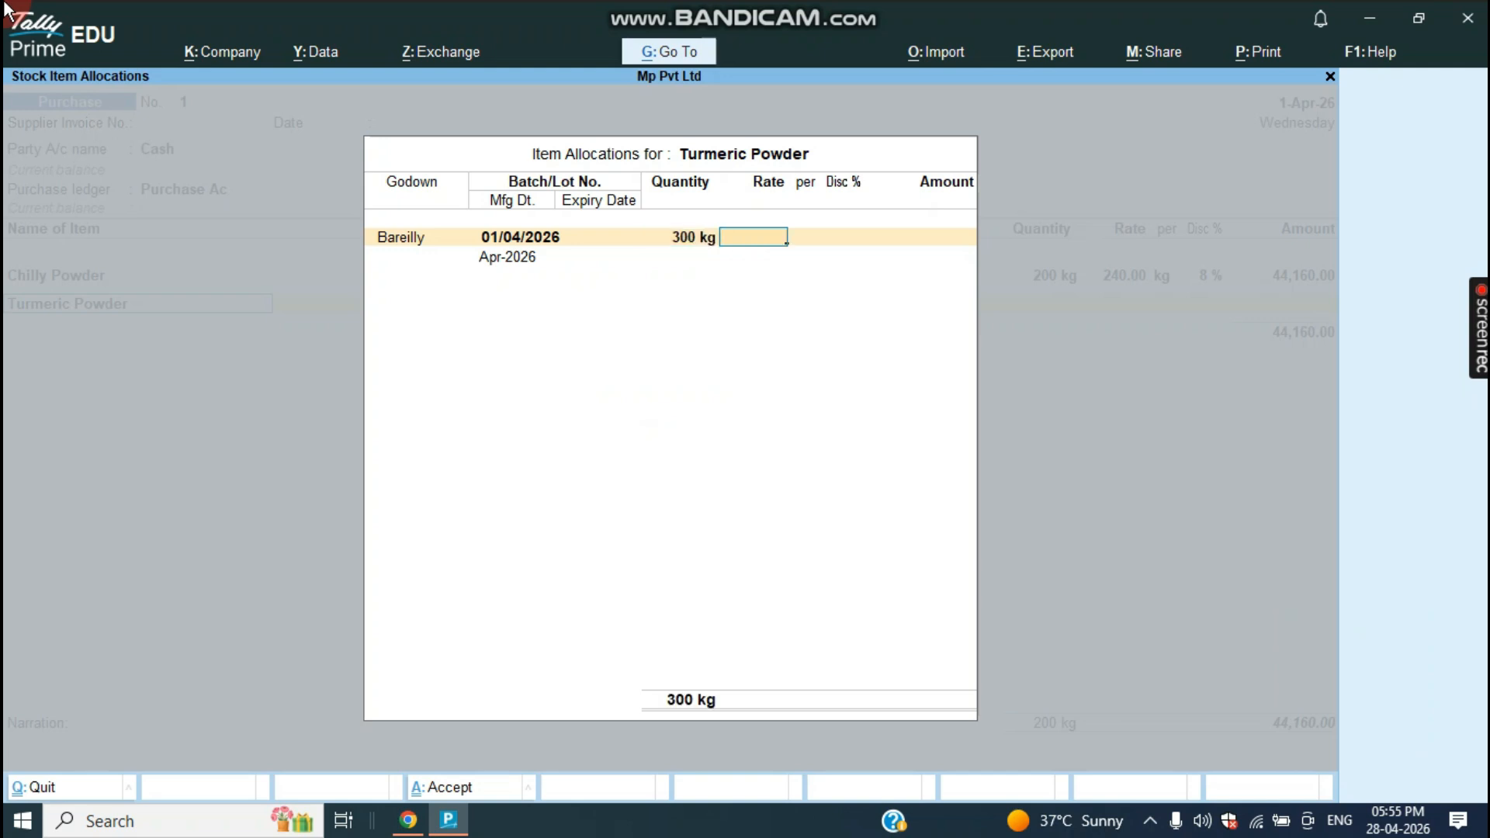
type("220")
key("Return")
key("Return")
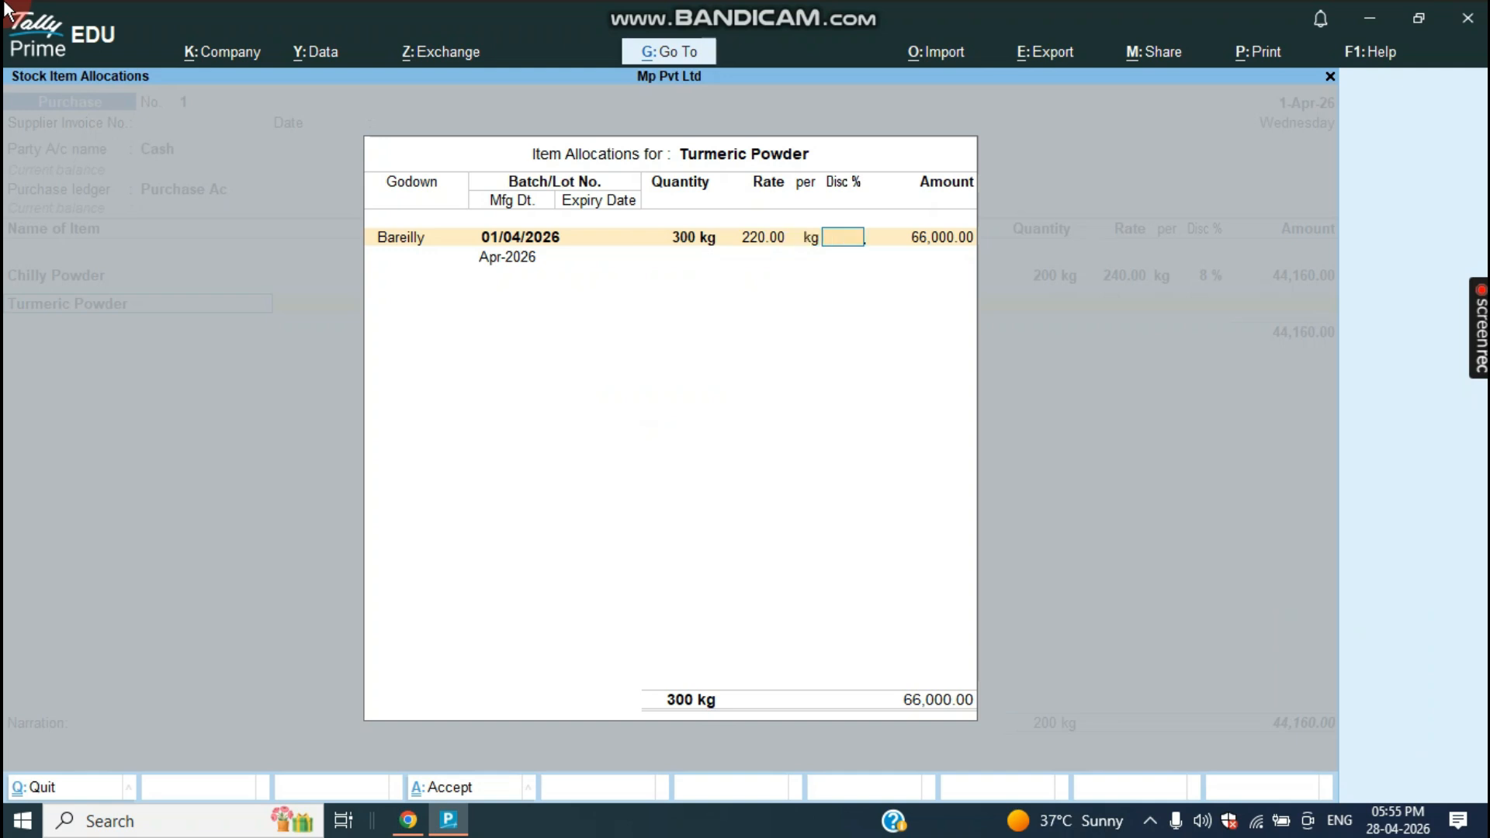
type("10")
key("Return")
key("Return")
key("Return")
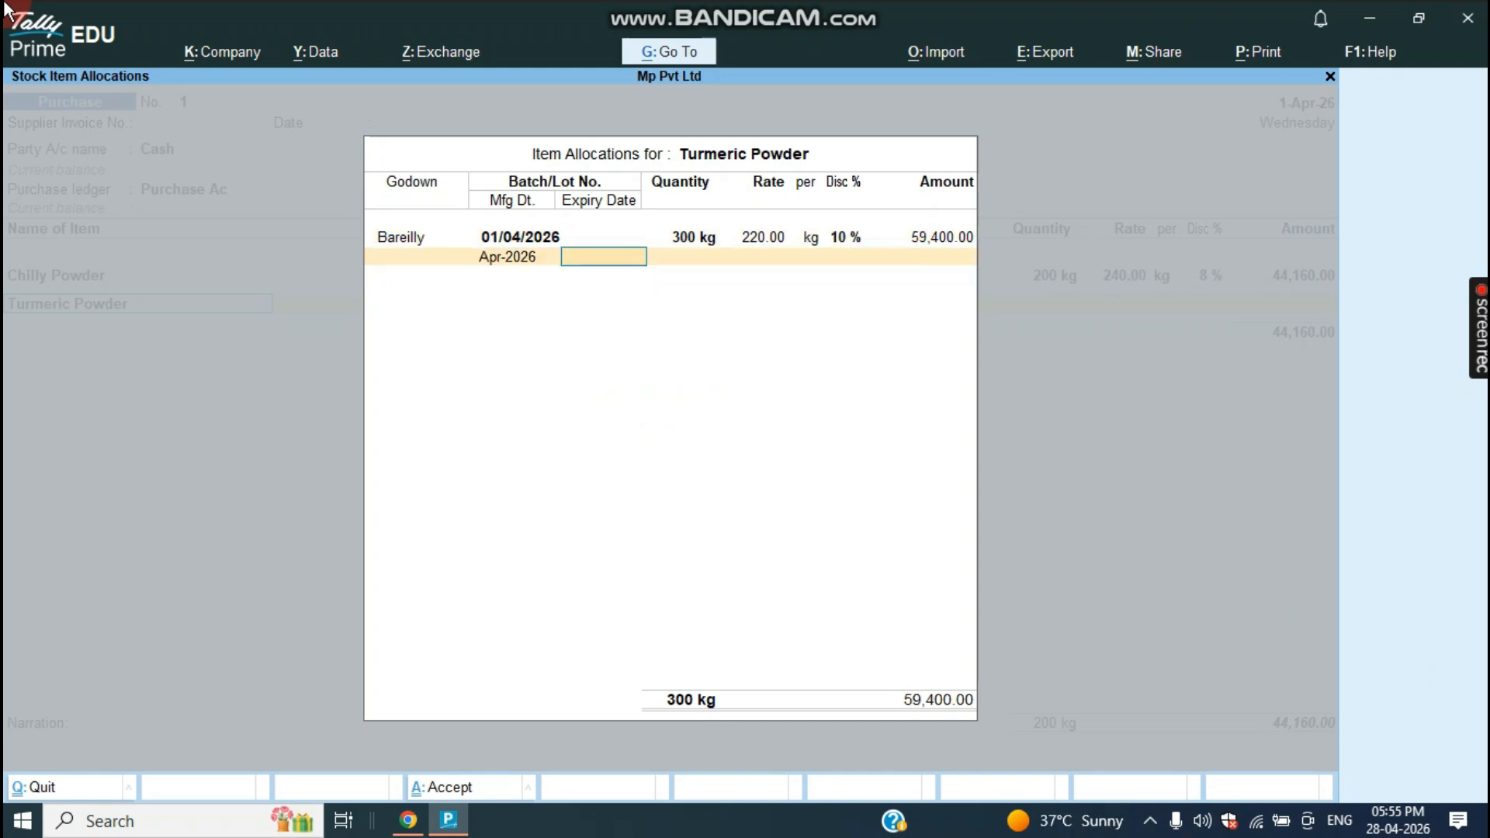
Set the Turmeric Powder batch's expiry date to 01/04/2027 and finish its allocation.
type("01/047/")
key("BackSpace")
key("BackSpace")
type("/2027")
key("Return")
key("Return")
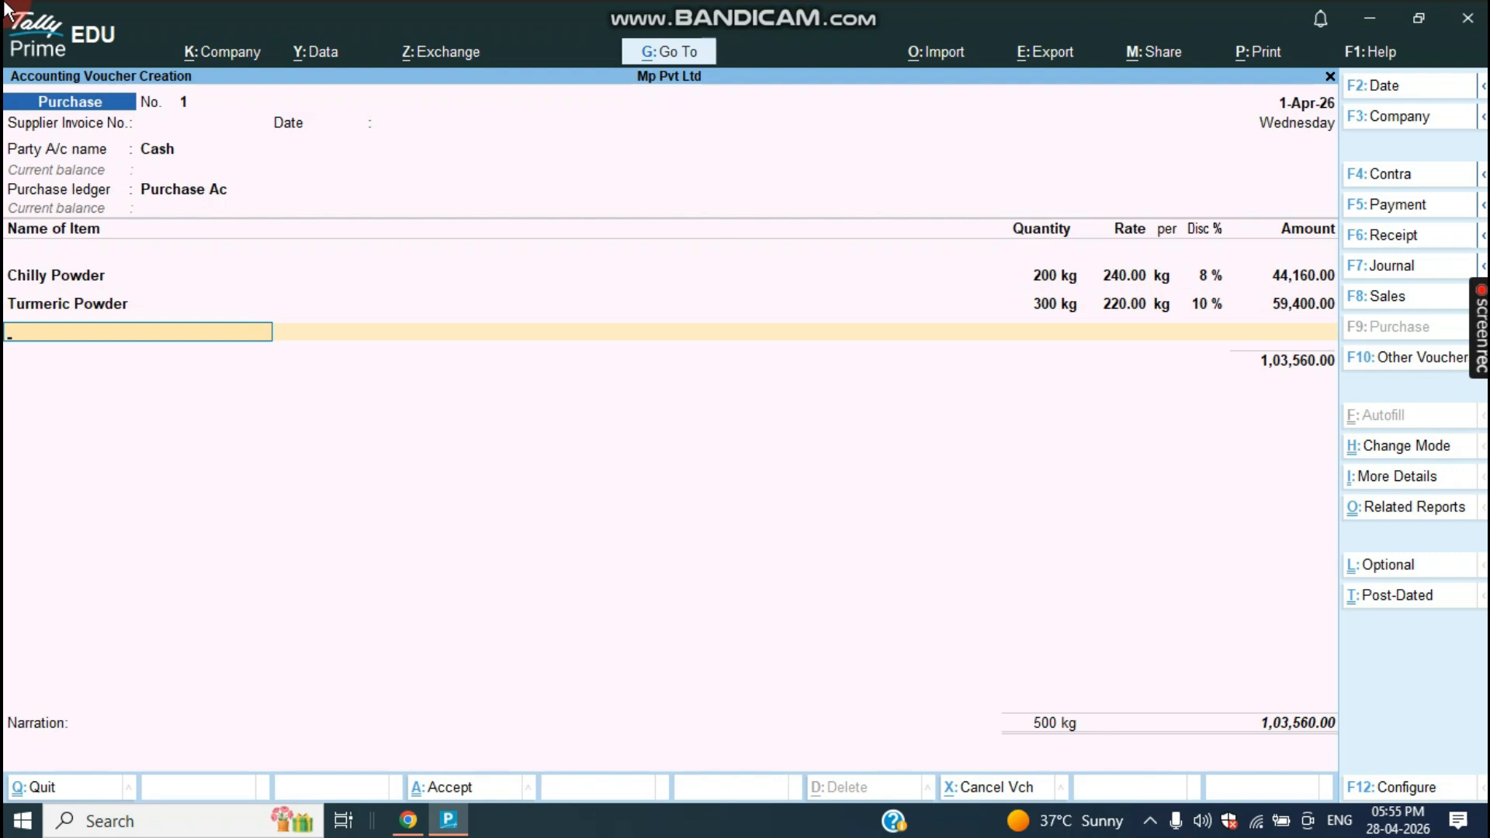
End the item list without a narration and save the purchase voucher.
key("Return")
key("Return")
key("Return")
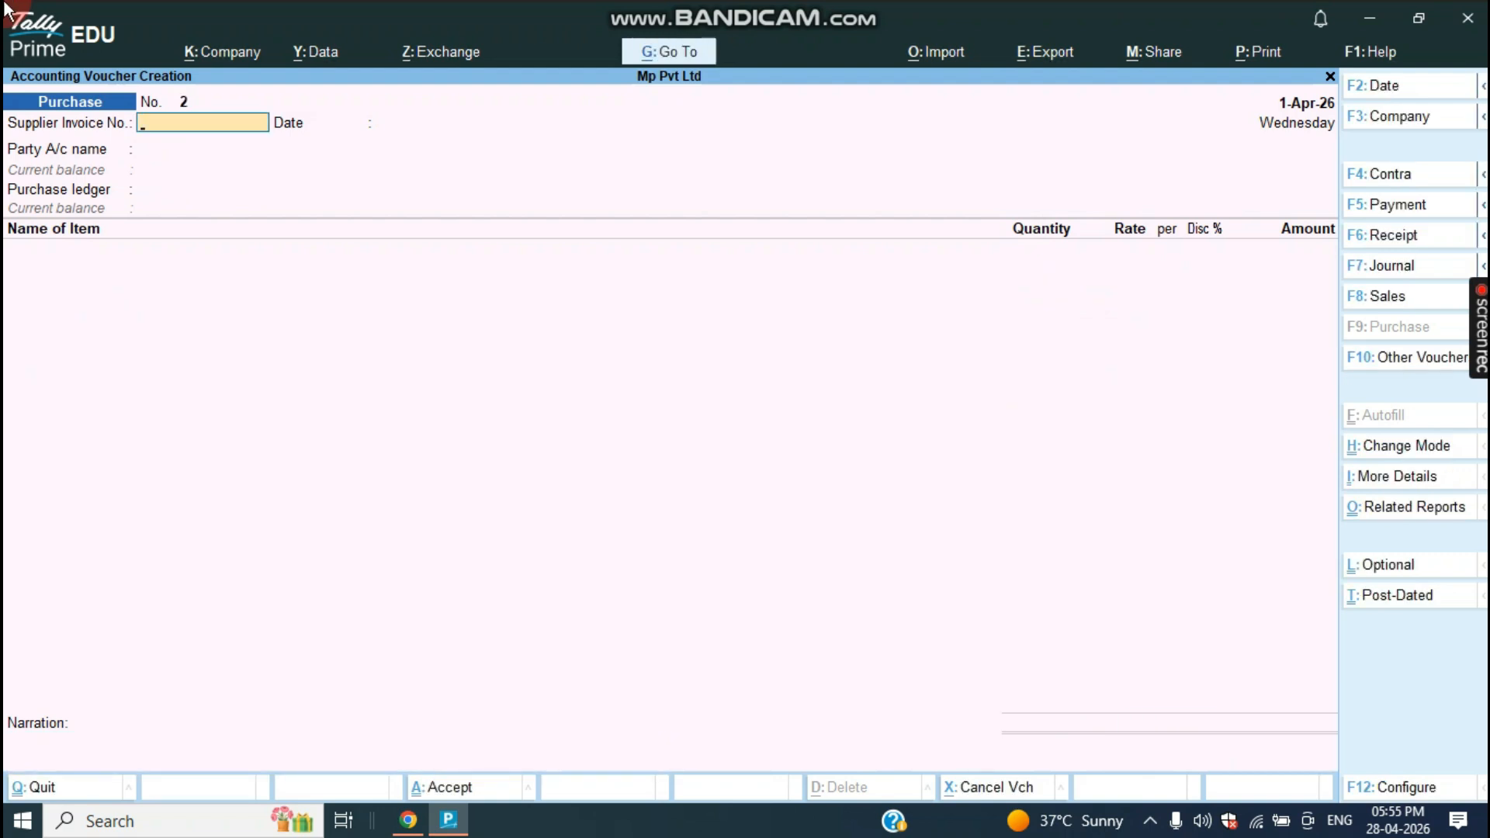
Start a sales voucher with Cash as the party, blank dispatch details, default party details, and Sales Ac as the sales ledger.
key("F8")
key("Return")
key("Return")
key("Return")
key("Return")
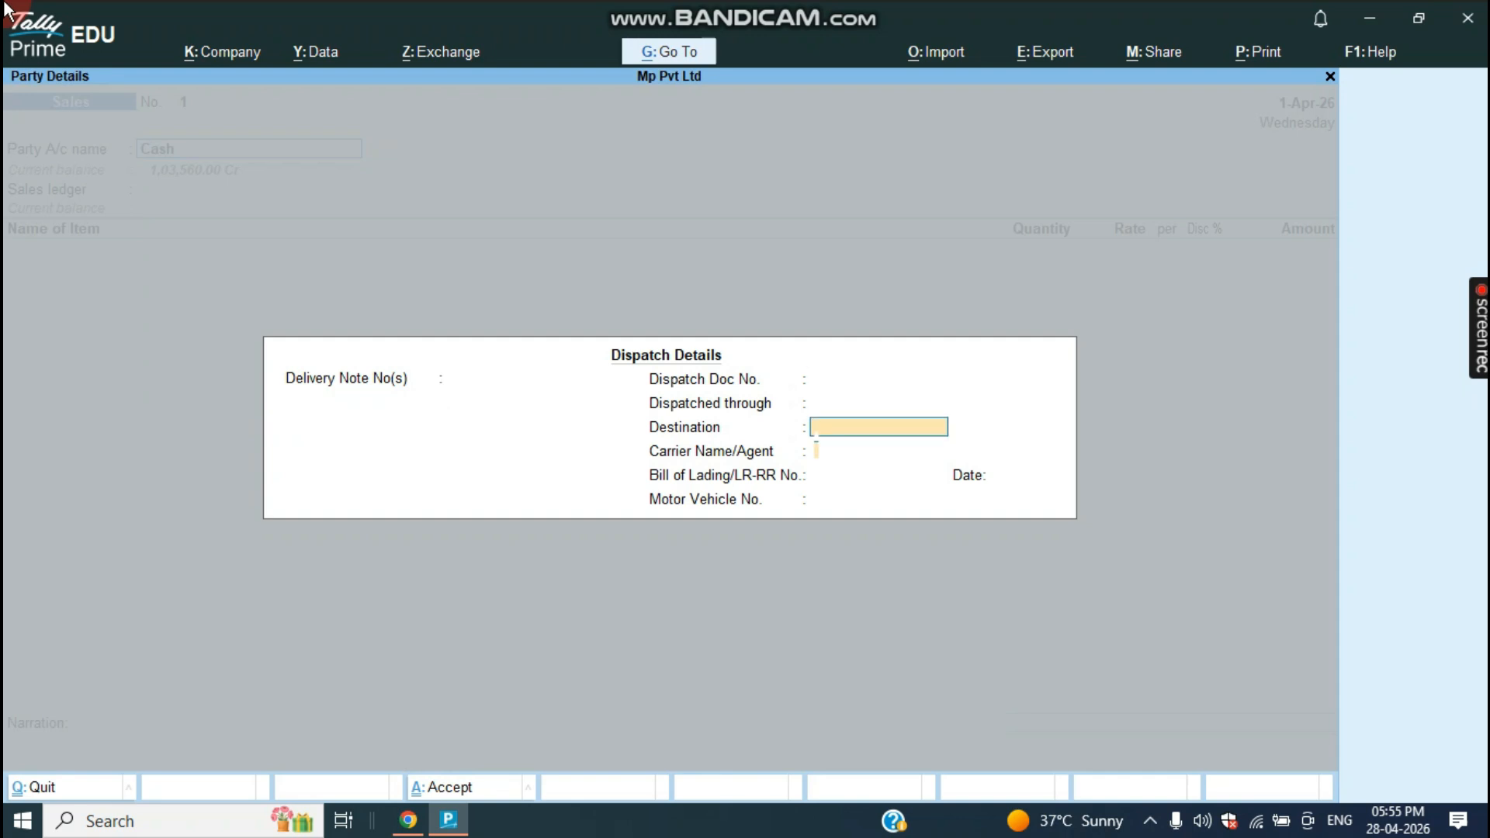
key("Return")
key("Return")
key("Return")
key("Return")
key("Return")
key("Return")
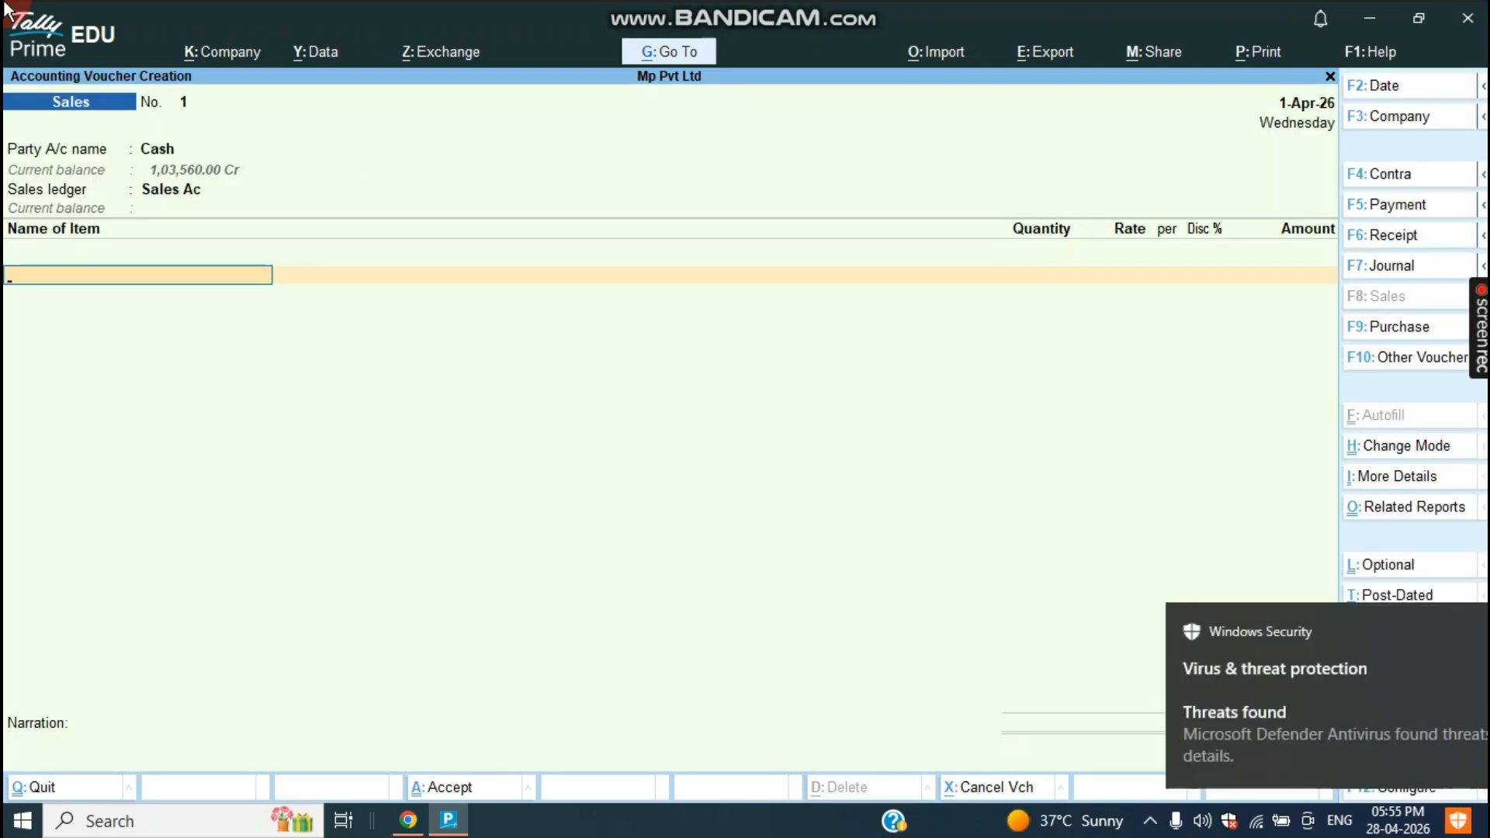
Add Chilly Powder to the sales voucher, allocated from the Bareilly godown's existing batch 01/04/2026.
type("C")
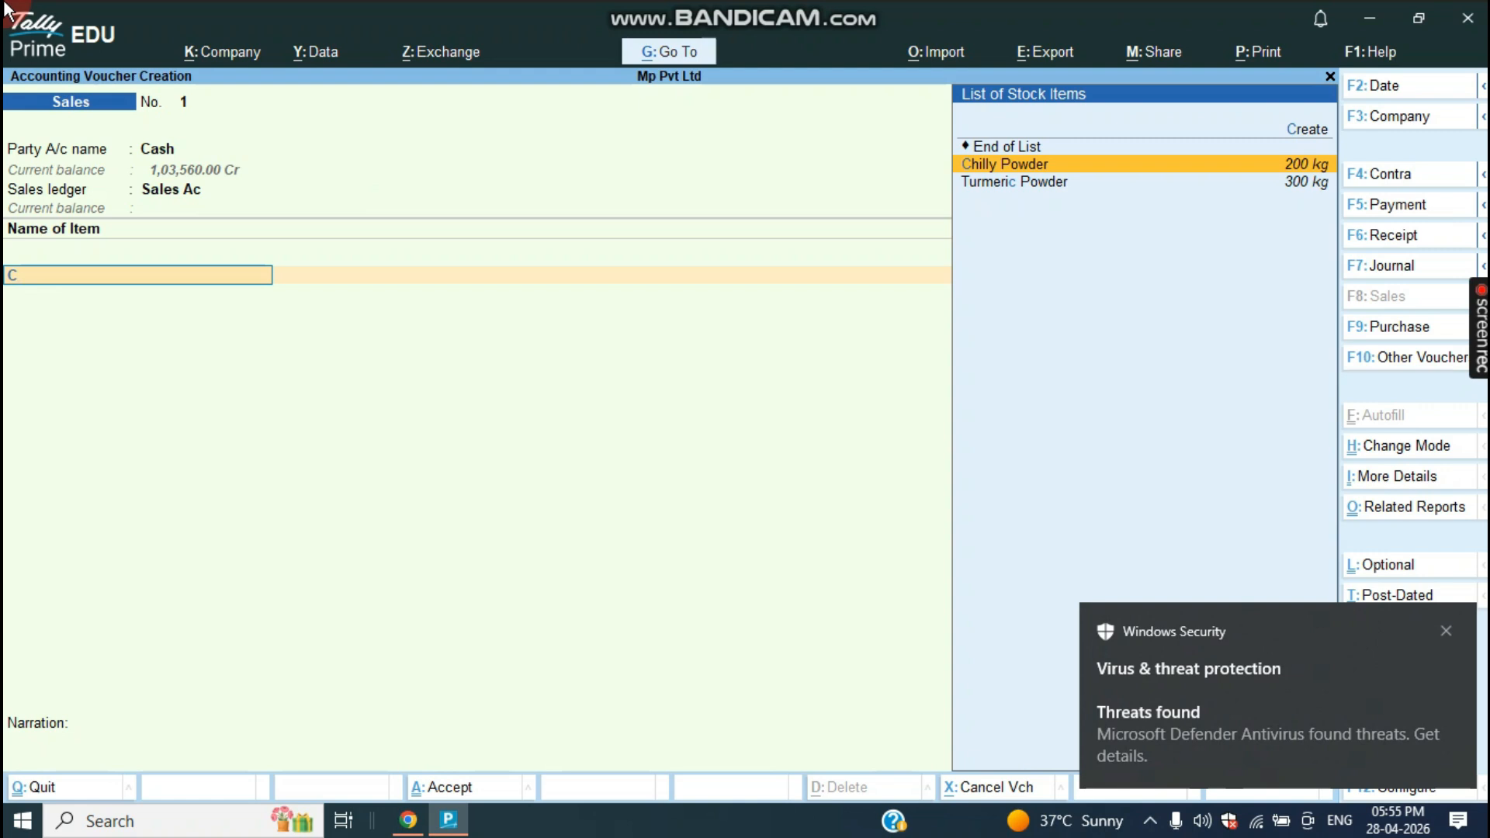
key("Return")
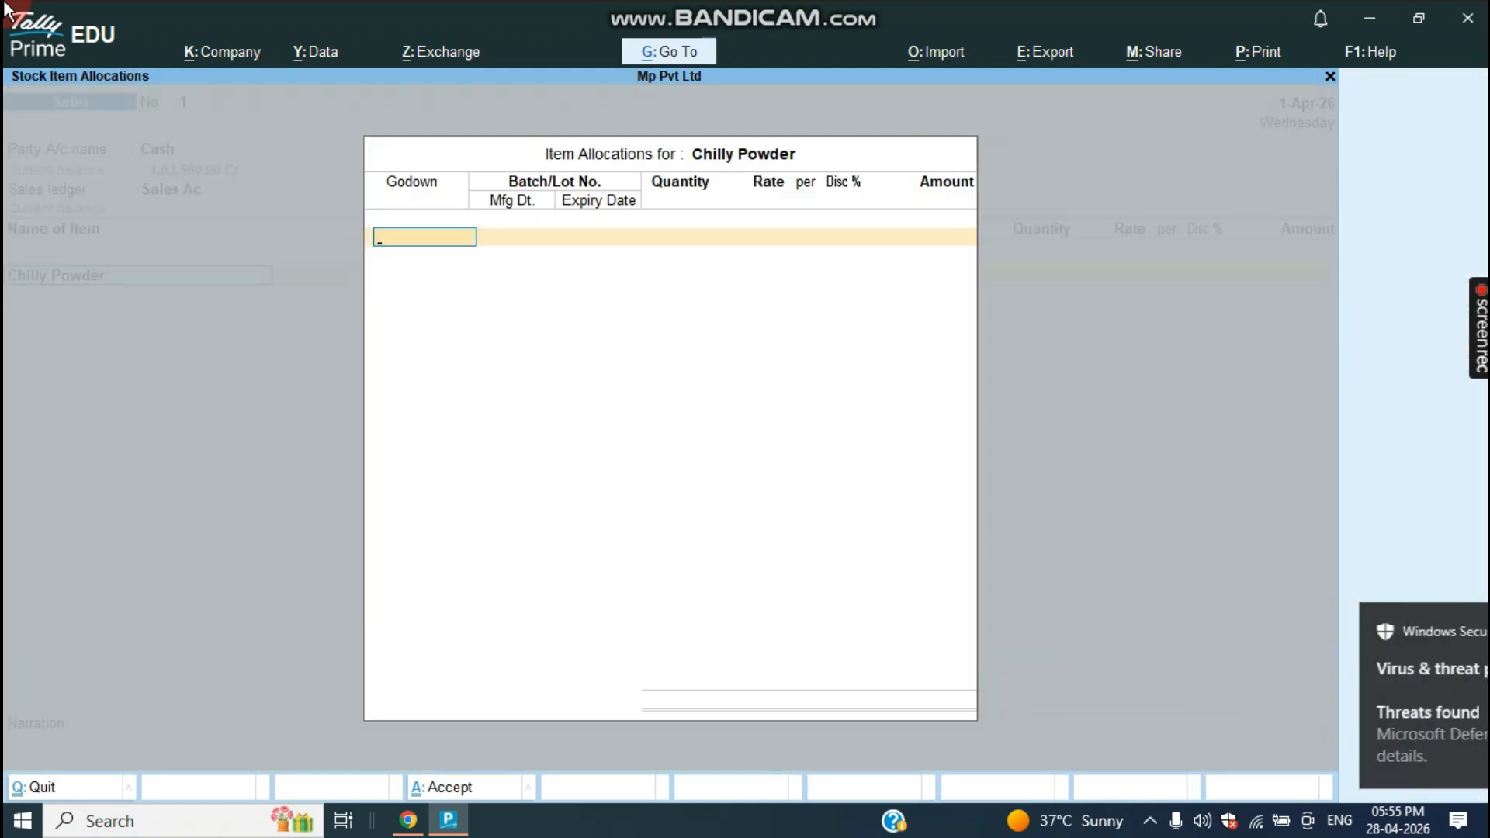
type("Bare")
key("Return")
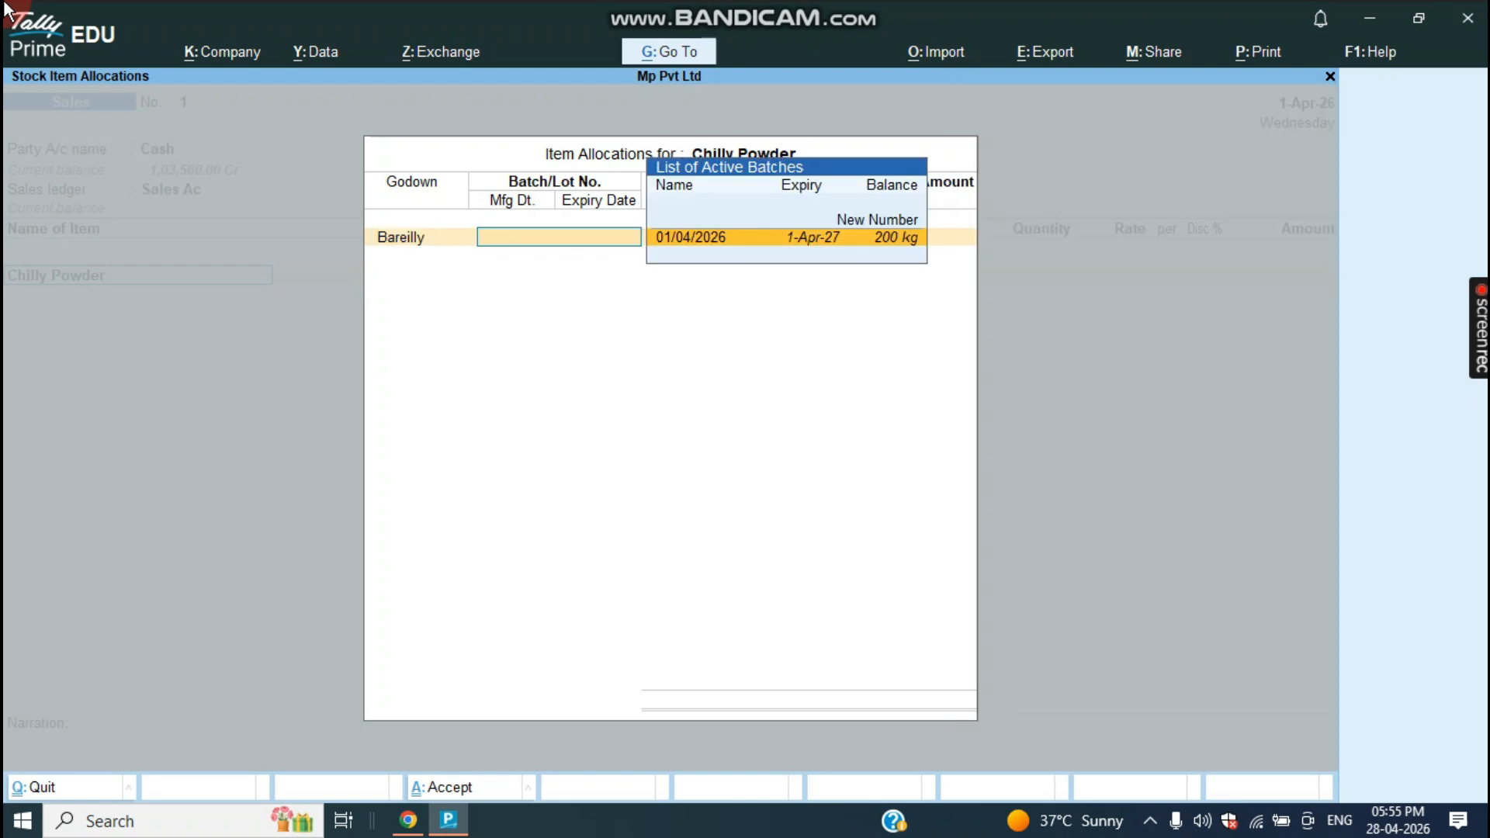
key("Return")
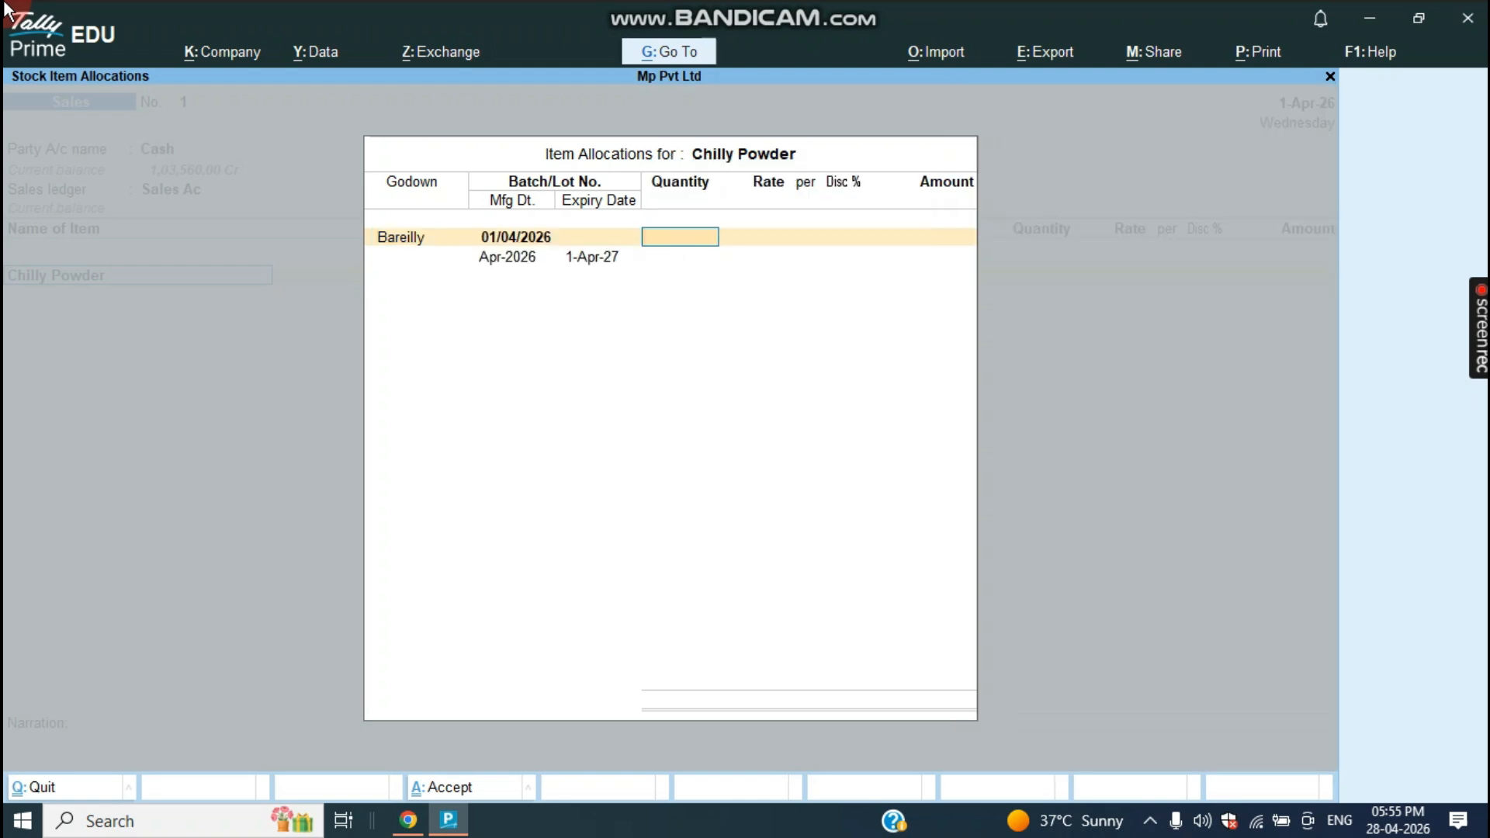
Set the Chilly Powder sale to 60 kg at a rate of 300 per kg with 10% discount, keeping the batch dates.
type("60")
key("Return")
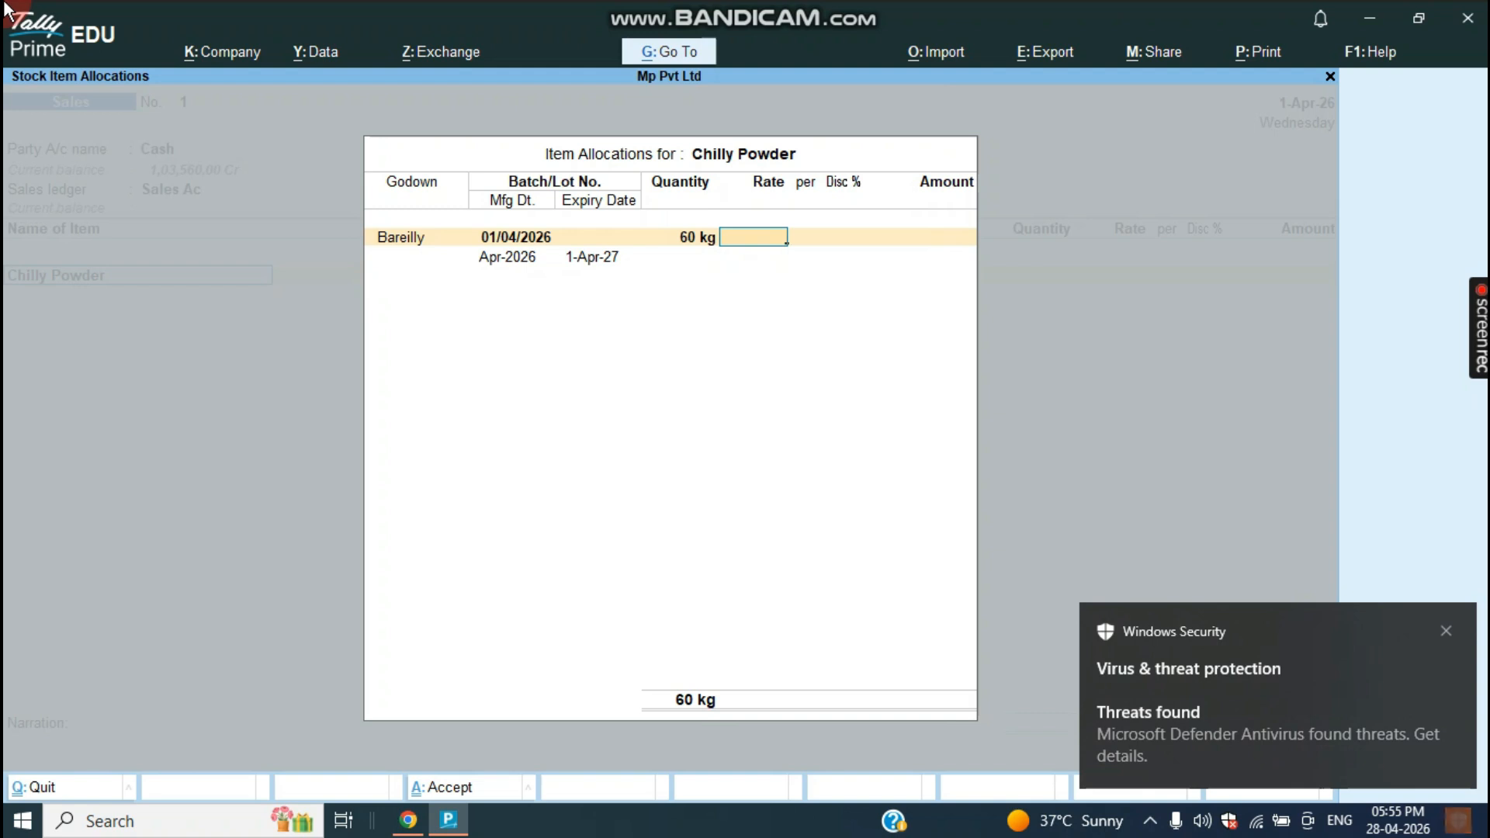
type("300")
key("Return")
key("Return")
type("1")
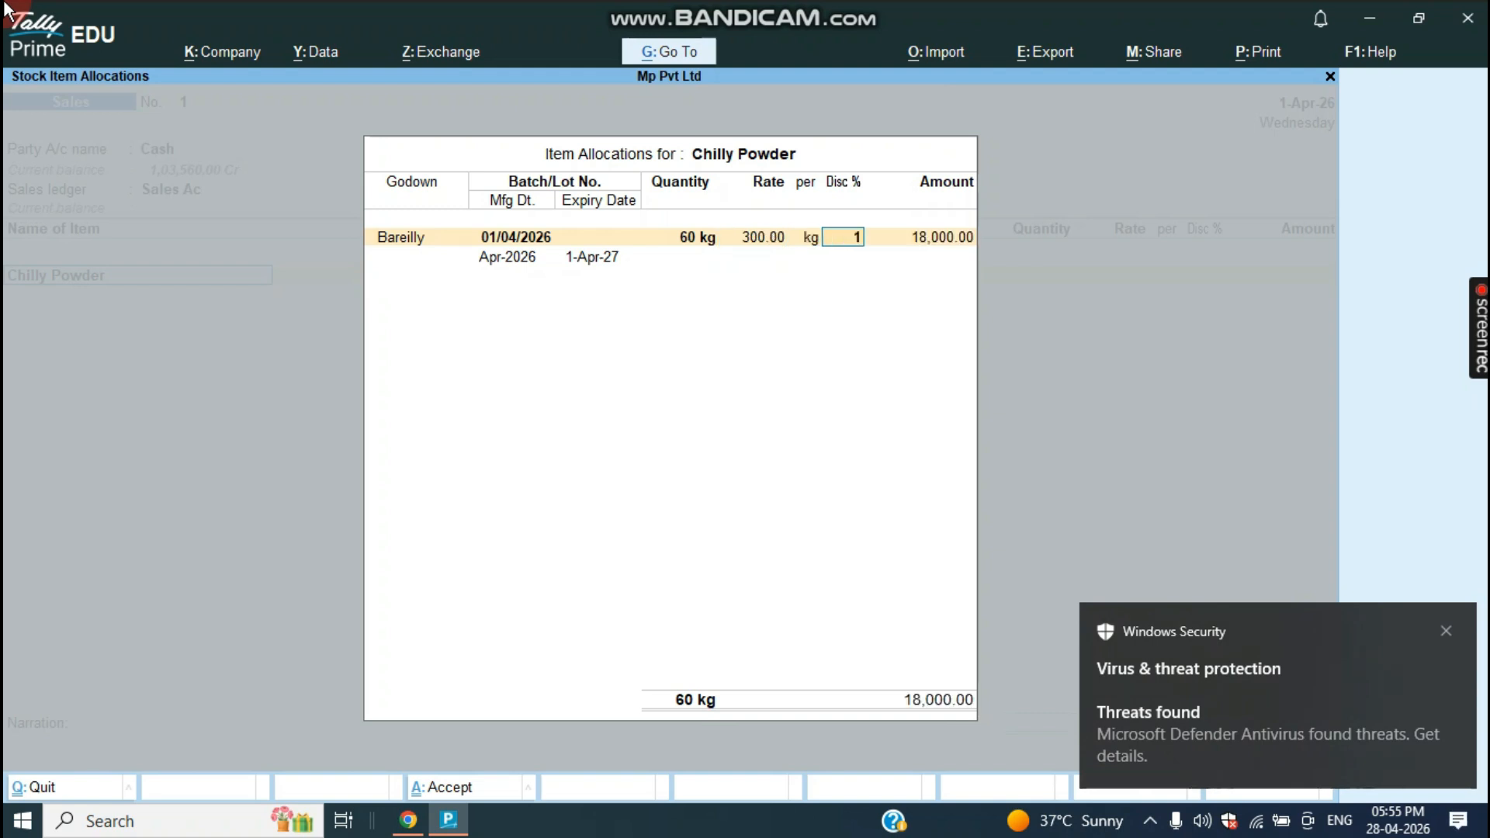
type("0")
key("Return")
key("Return")
key("Return")
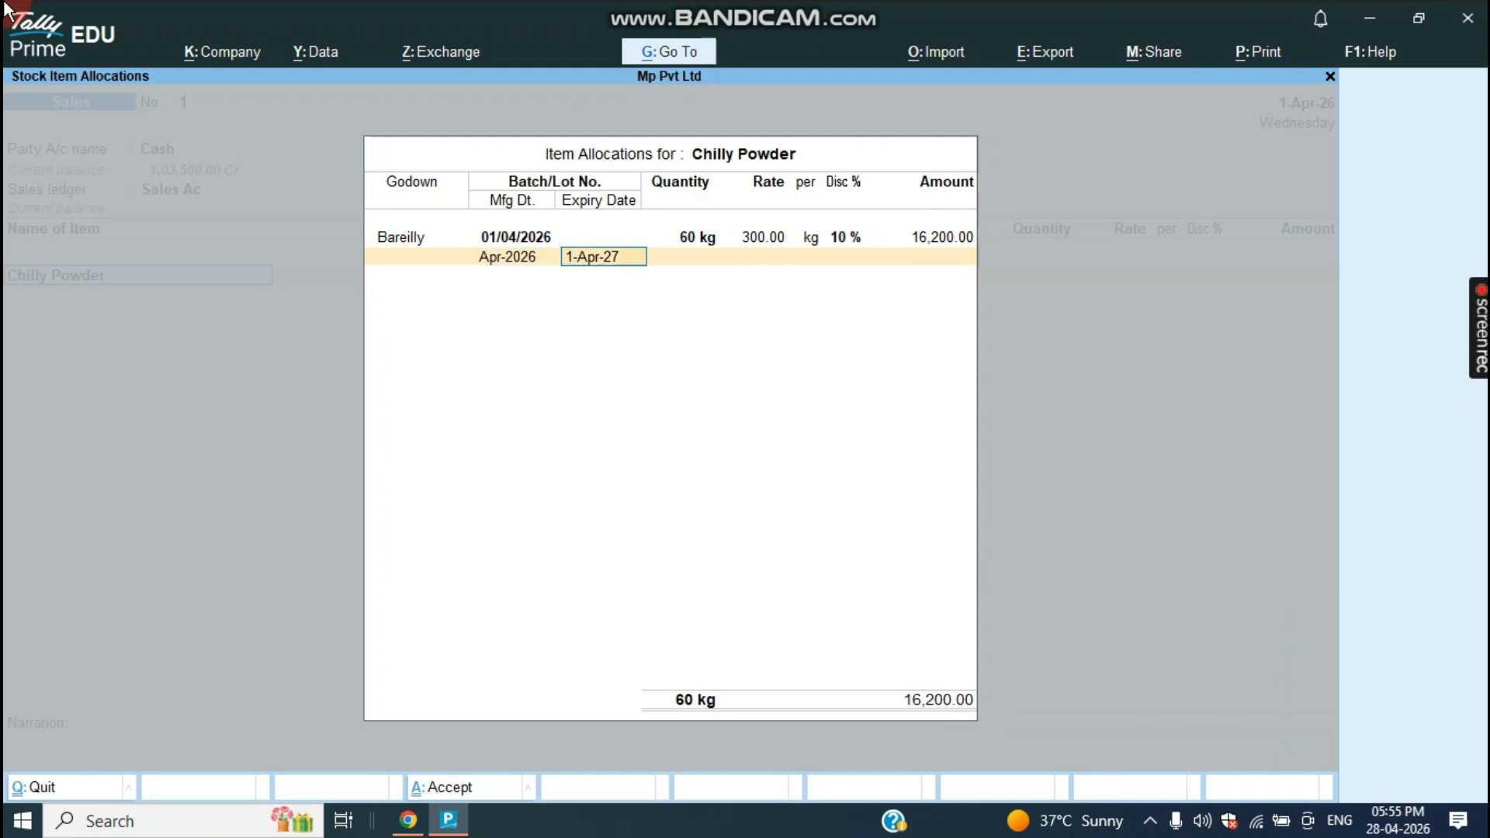
key("Return")
key("Return")
key("Return")
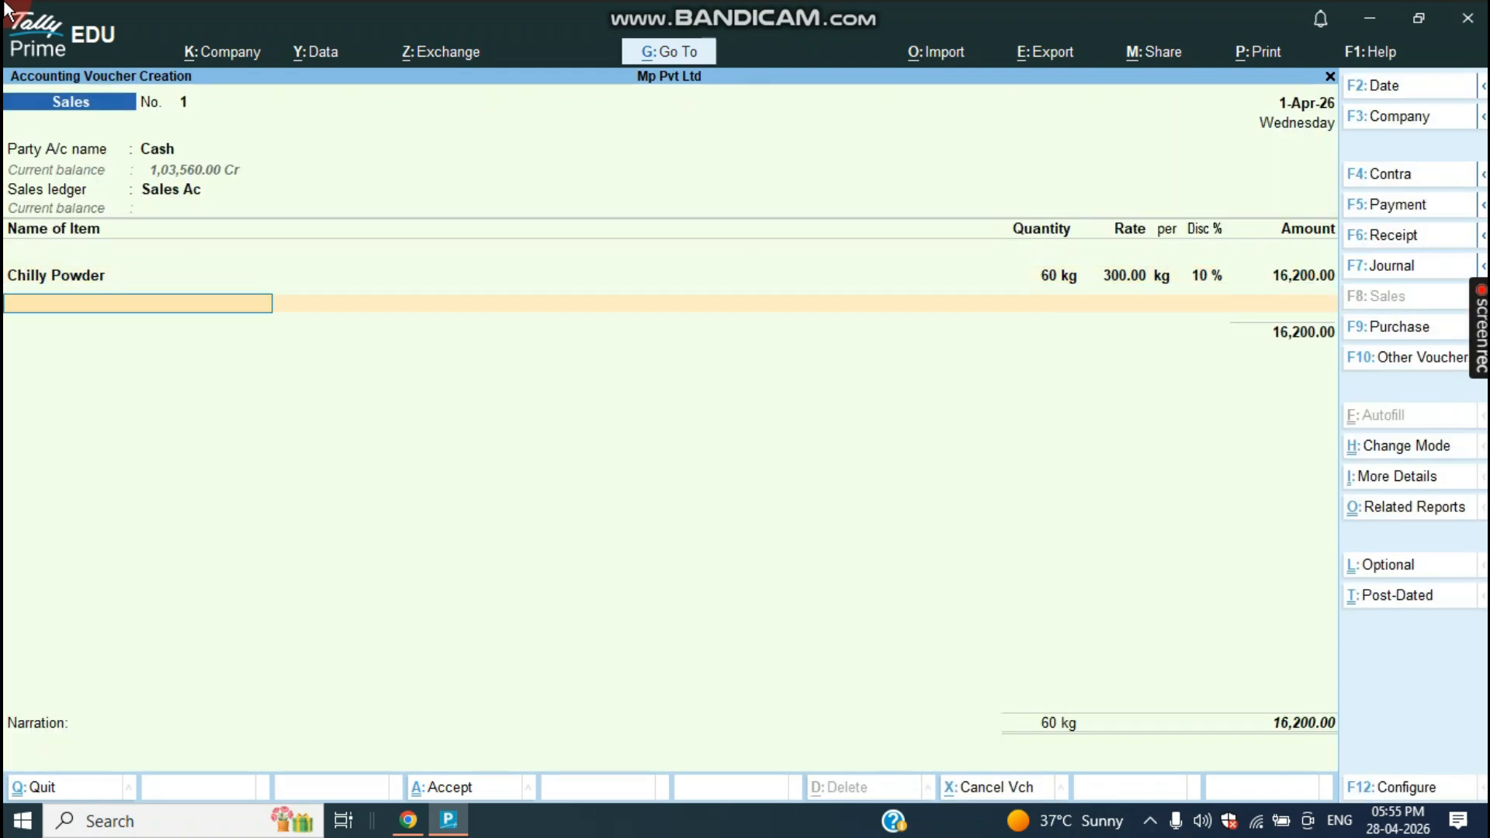
Add Turmeric Powder to the sales voucher, allocated from the Bareilly godown's existing batch 01/04/2026.
type("Tu")
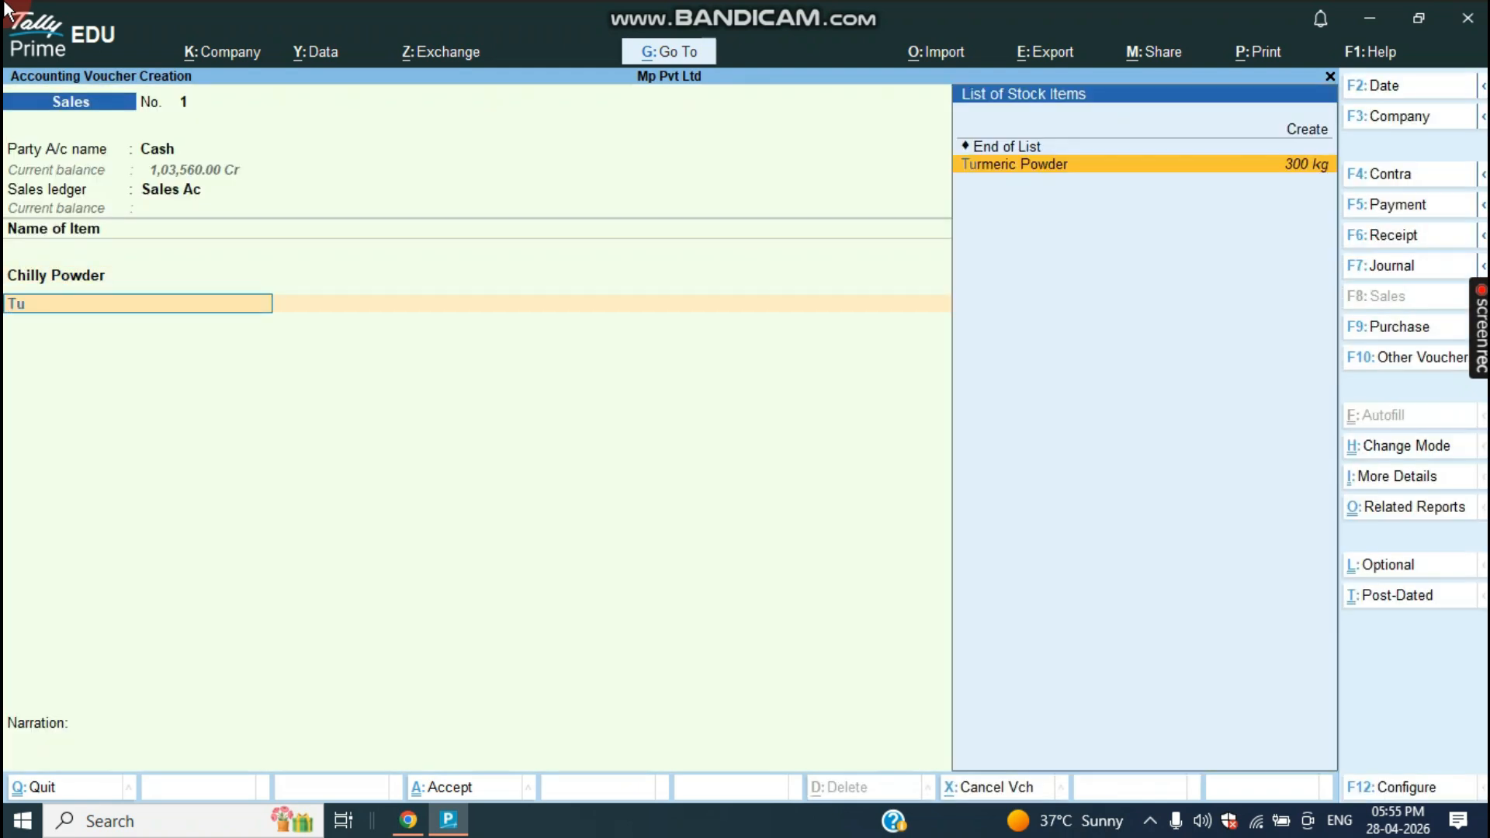
key("Return")
type("Bare")
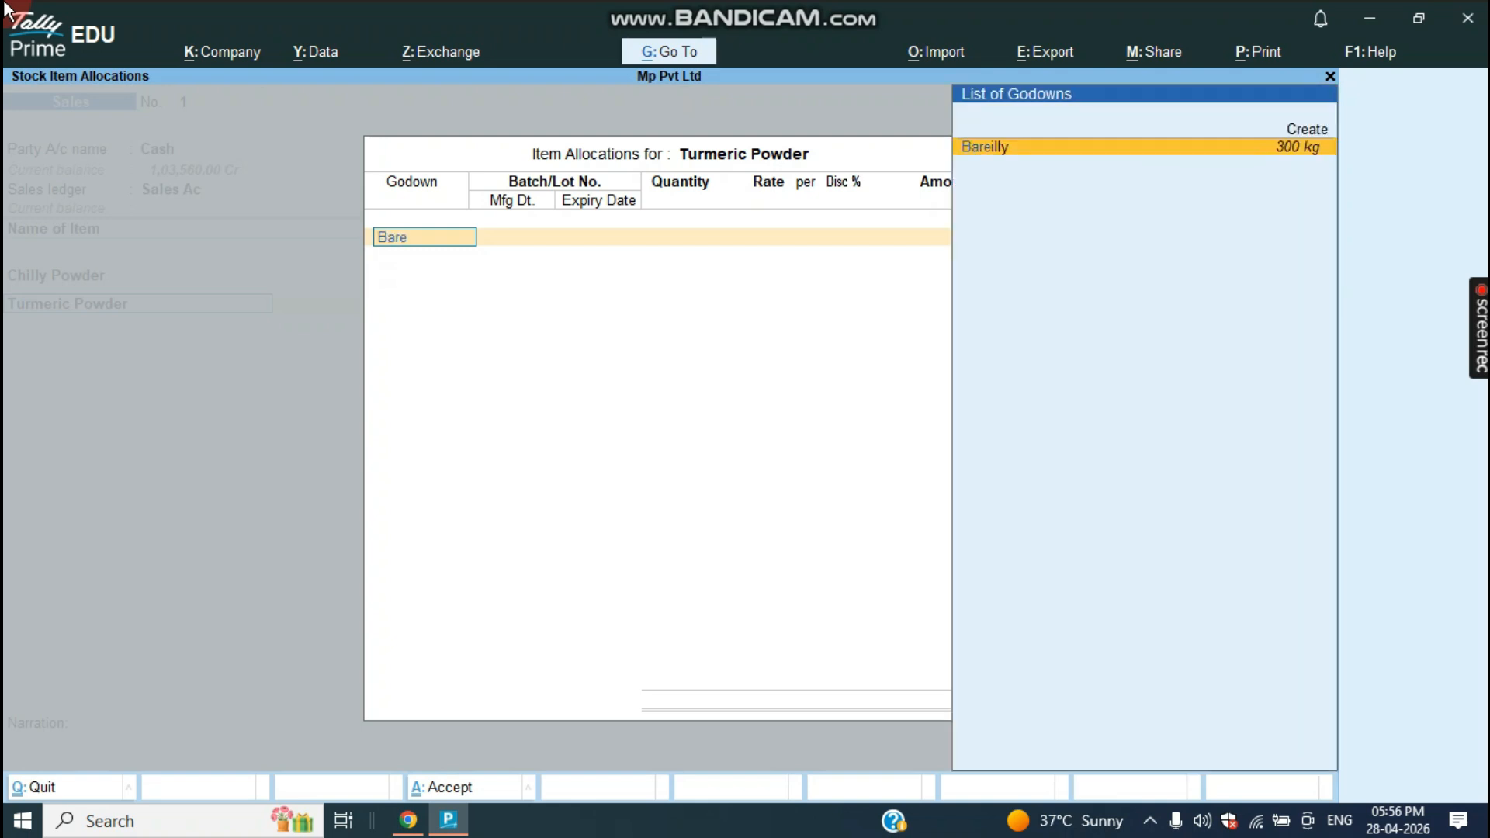
key("Return")
key("Return")
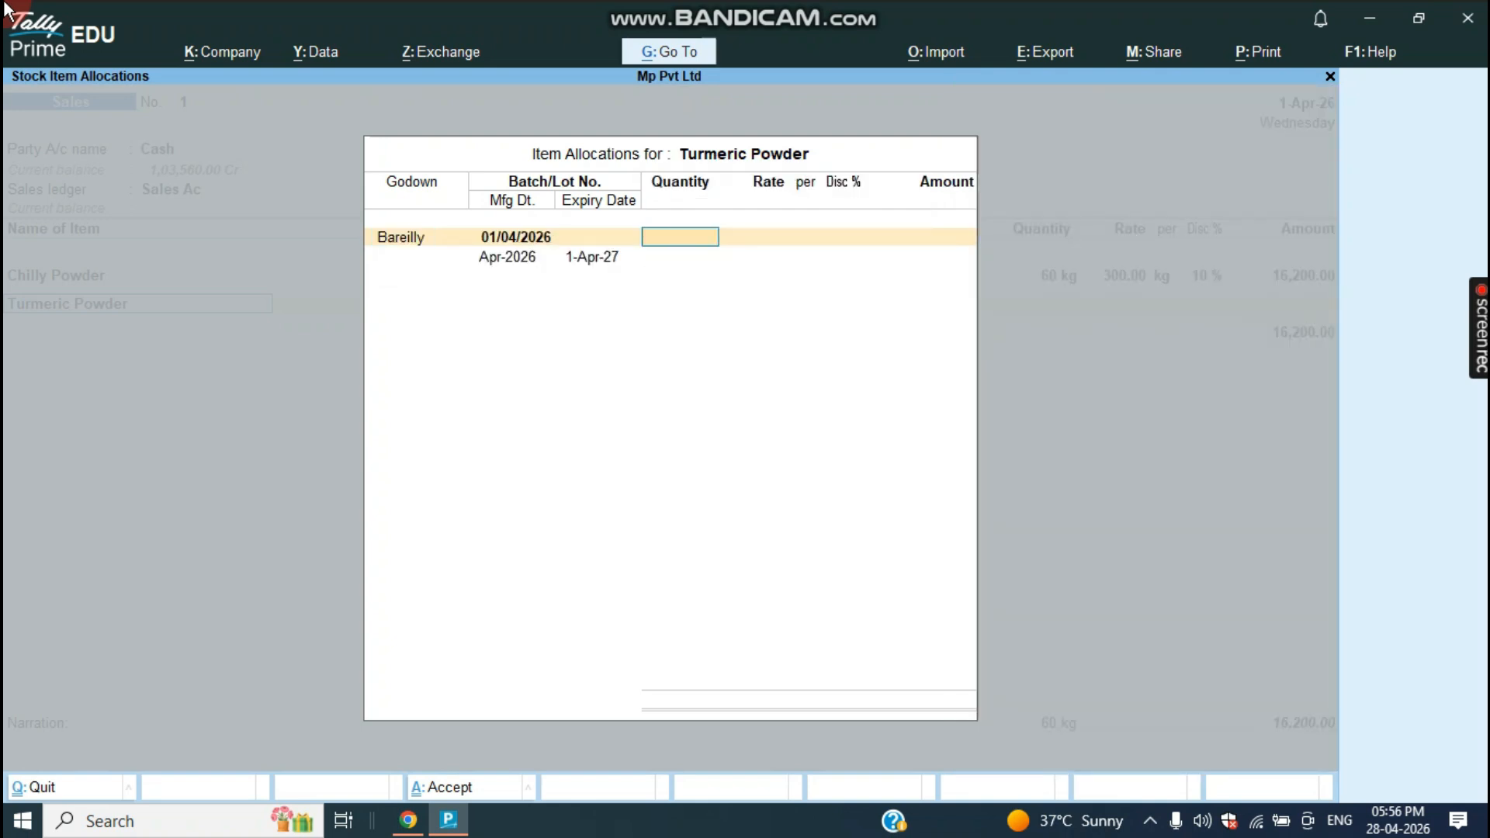
Set the Turmeric Powder sale to 200 kg at a rate of 250 per kg with 9% discount, keeping the batch dates.
type("200")
key("Return")
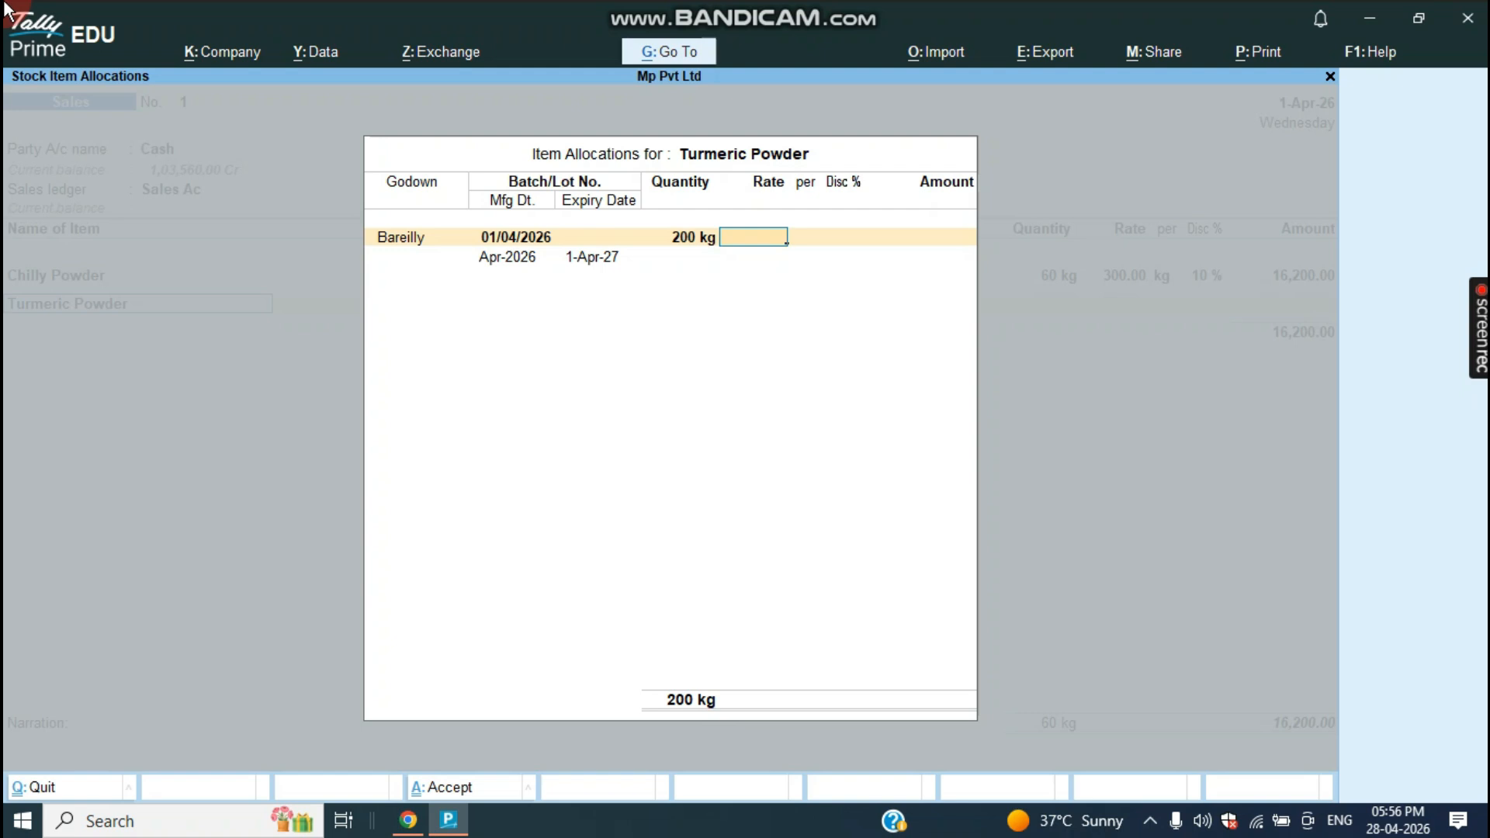
type("250")
key("Return")
key("Return")
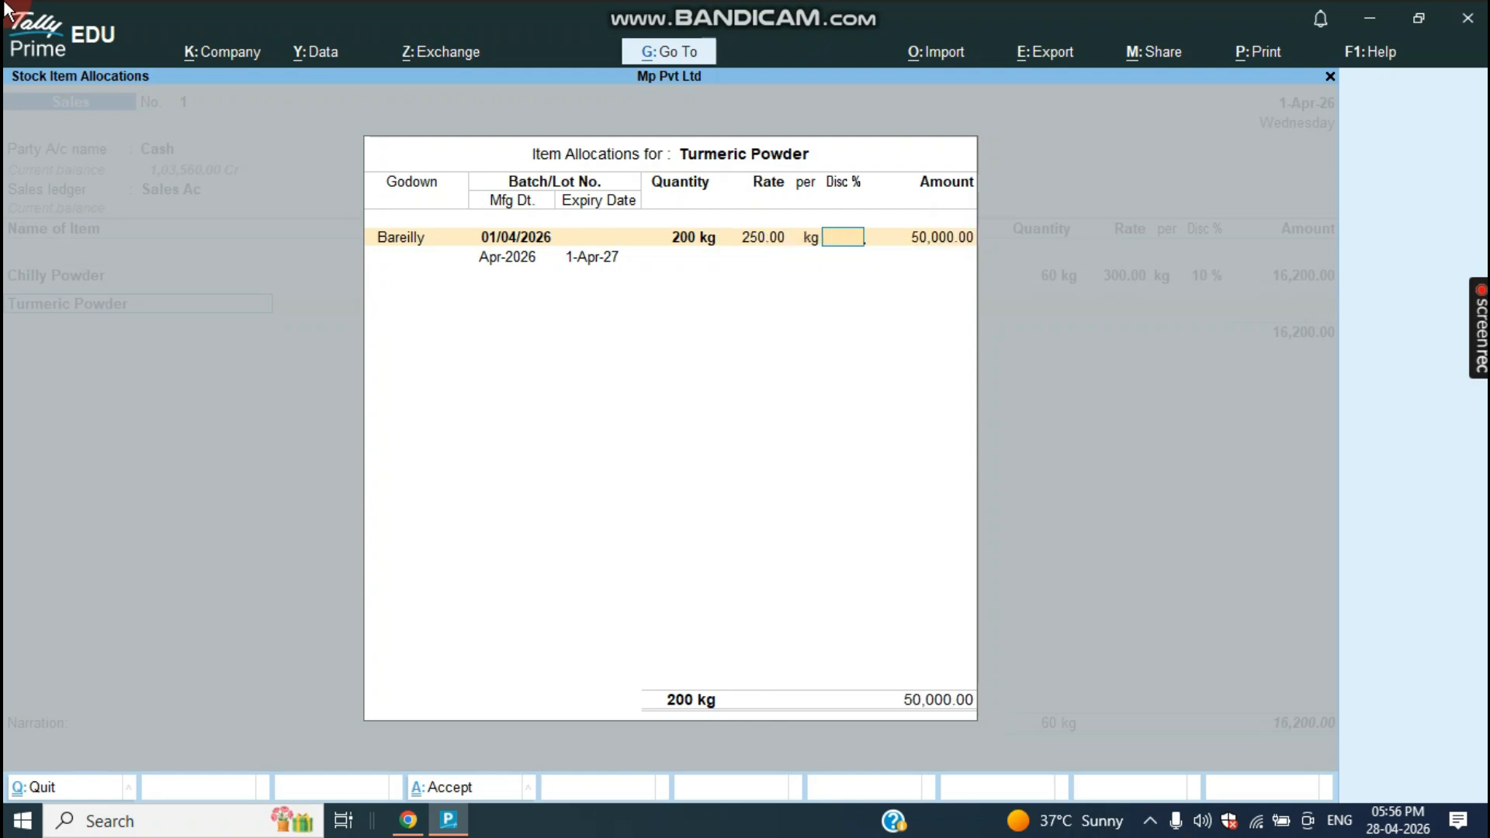
type("9")
key("Return")
key("Return")
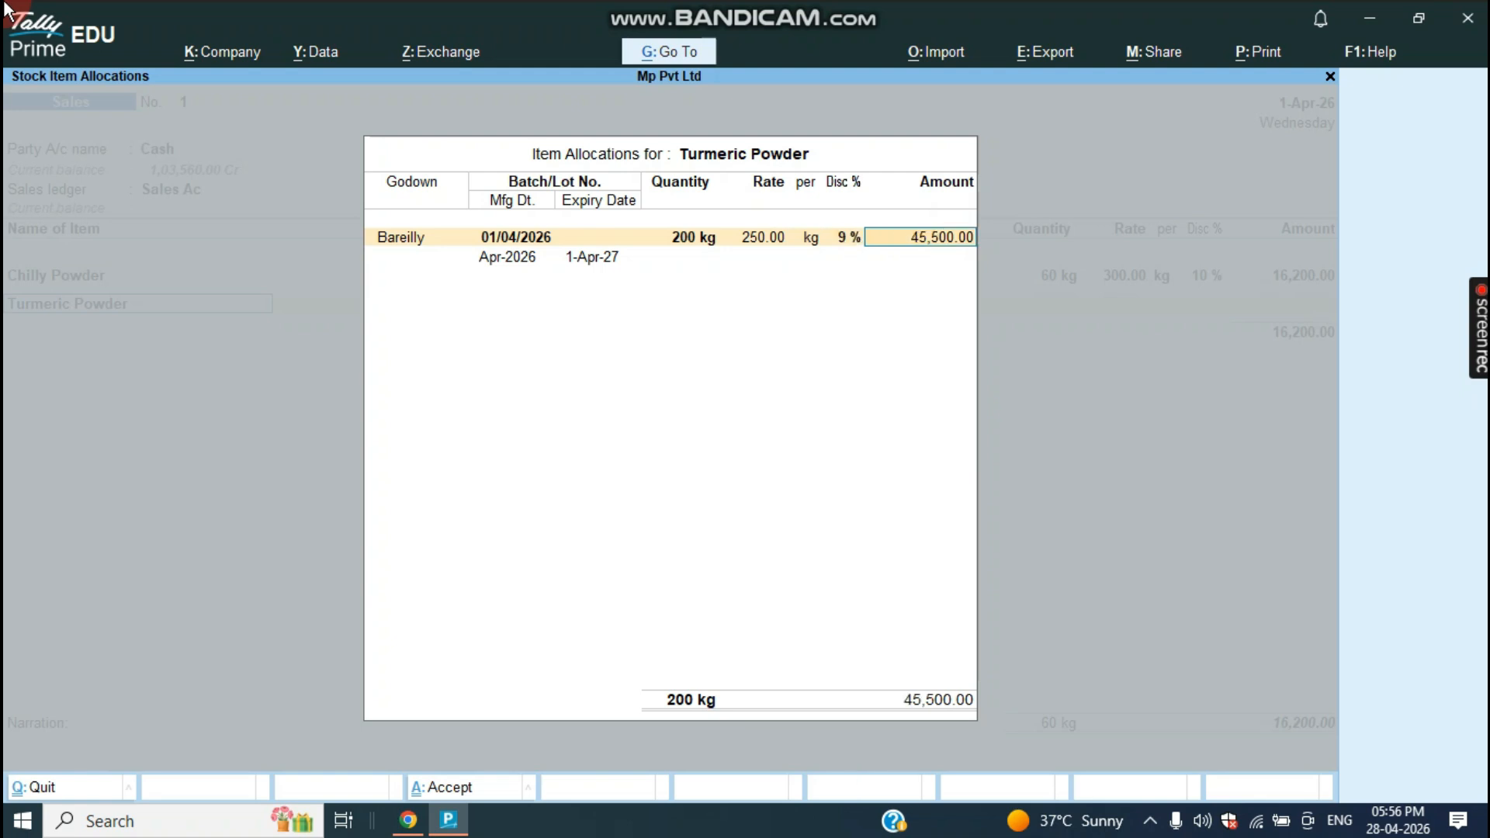
key("Return")
key("Return")
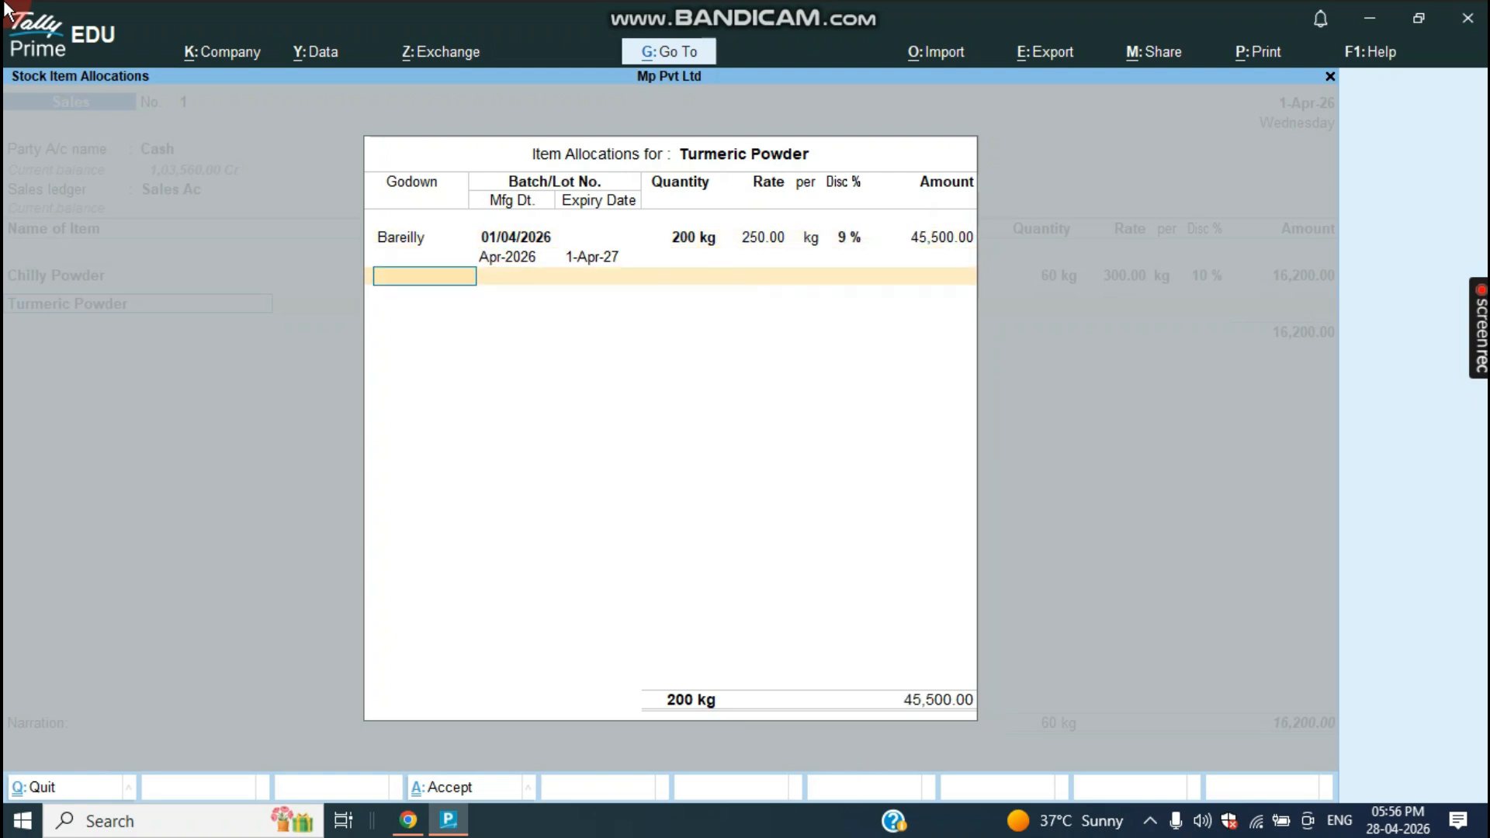
key("Return")
End the item list without a narration and save the sales voucher.
key("Return")
key("Return")
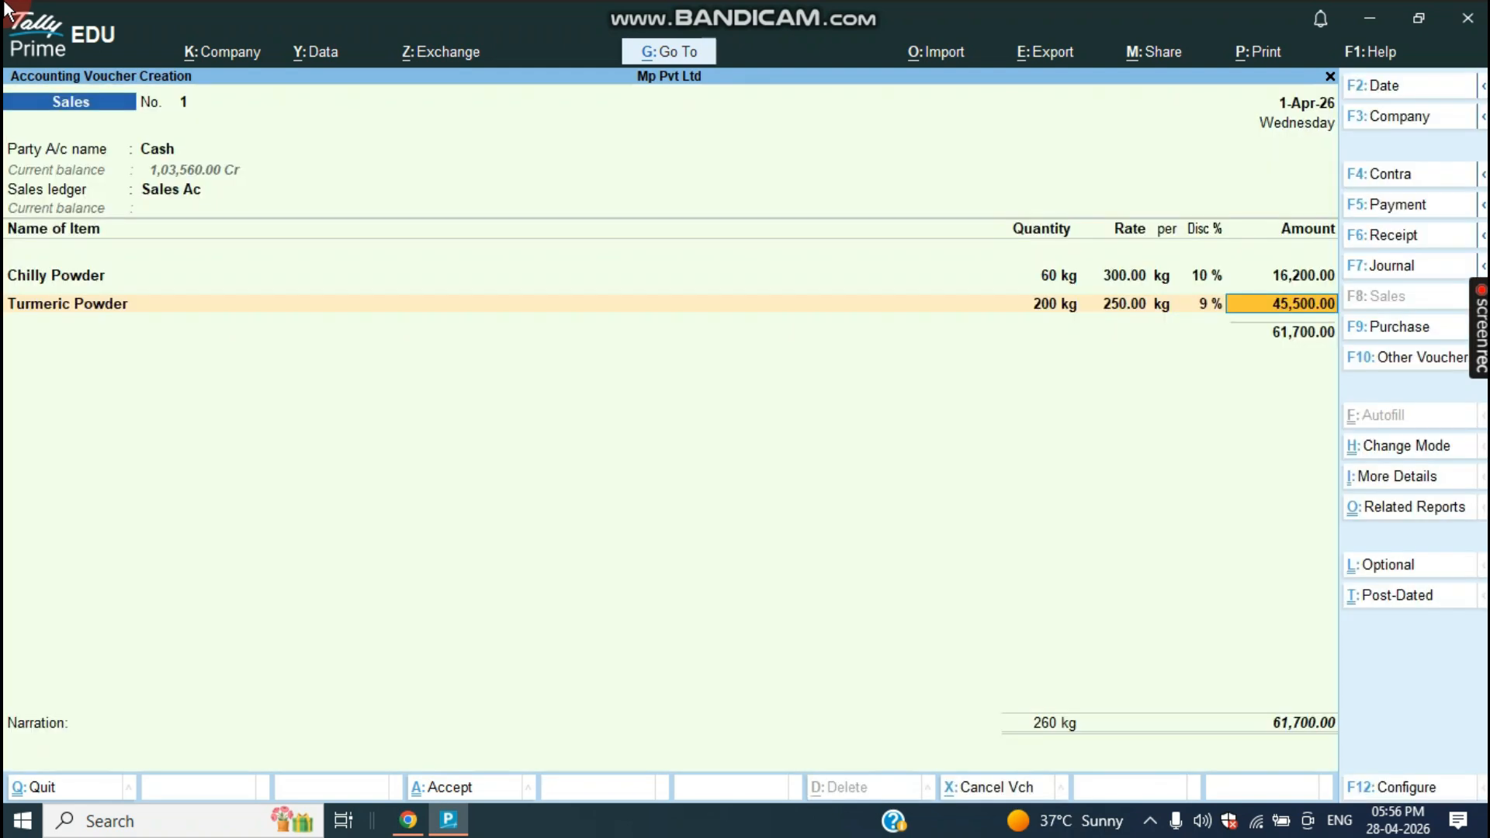
key("Return")
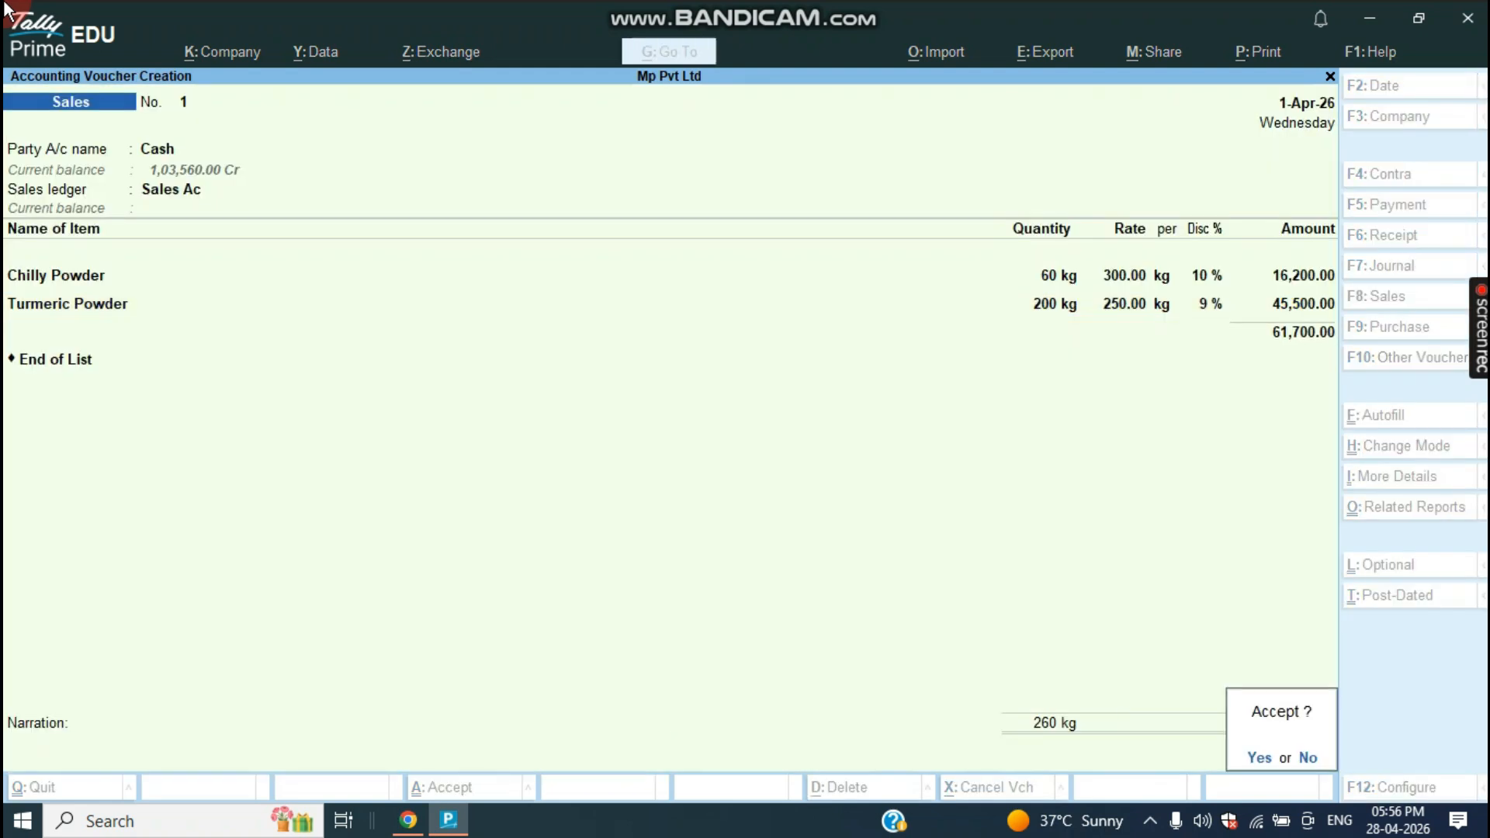
key("y")
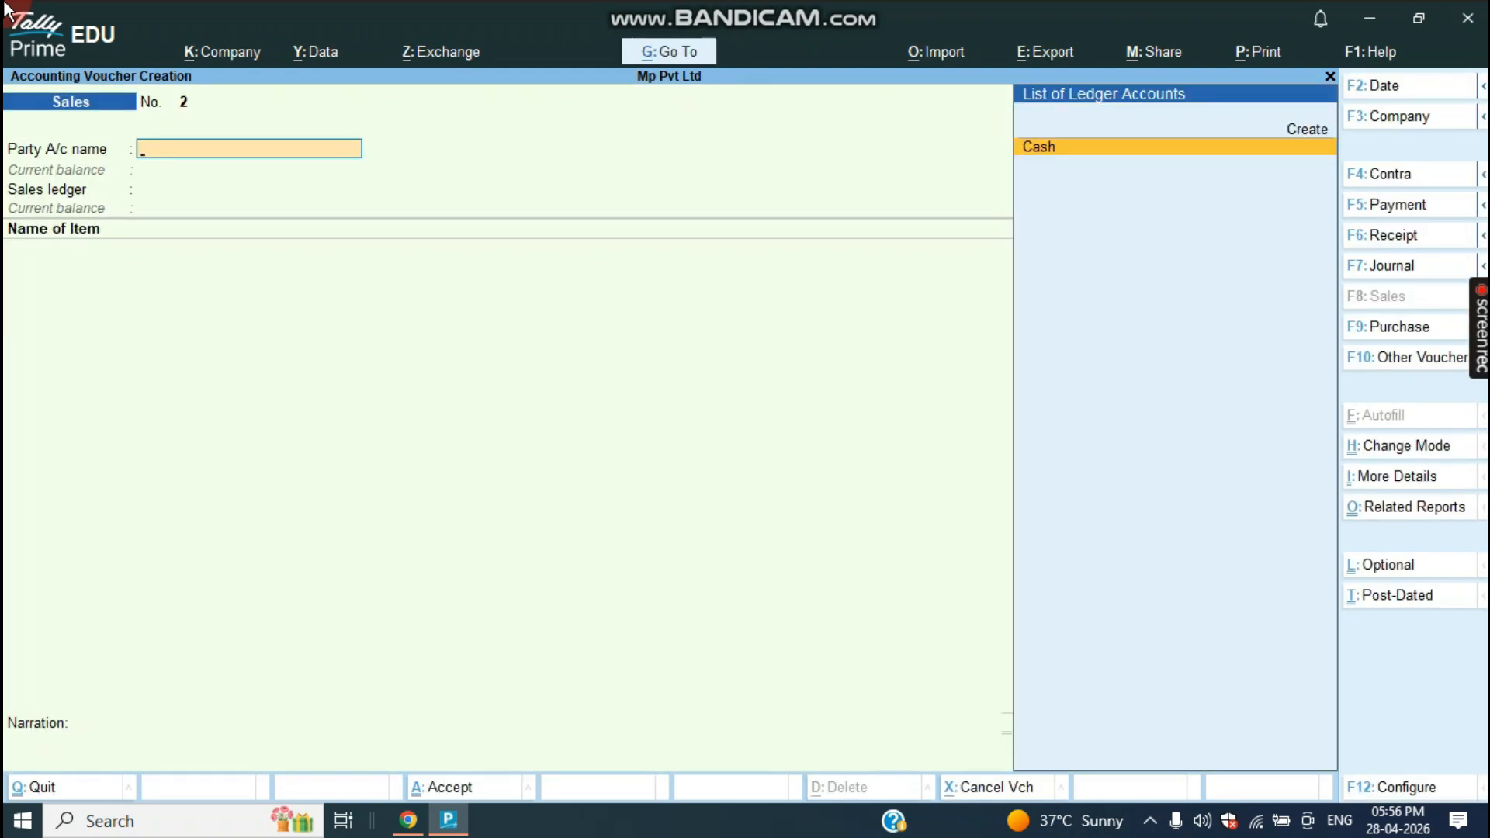
Leave voucher entry and return to the Gateway of Tally without quitting the program.
key("Escape")
key("Escape")
key("Escape")
key("Escape")
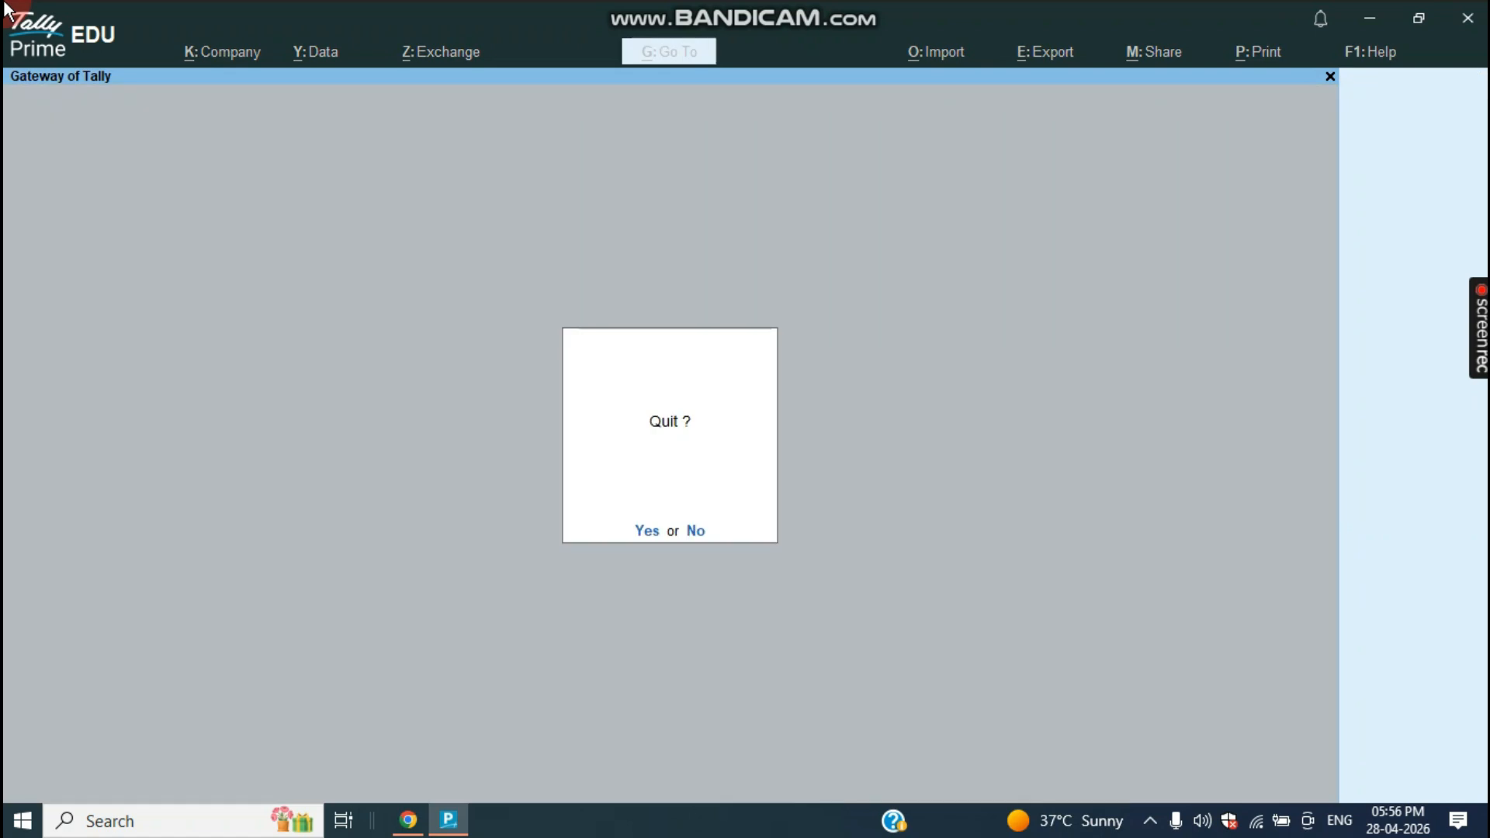
key("Escape")
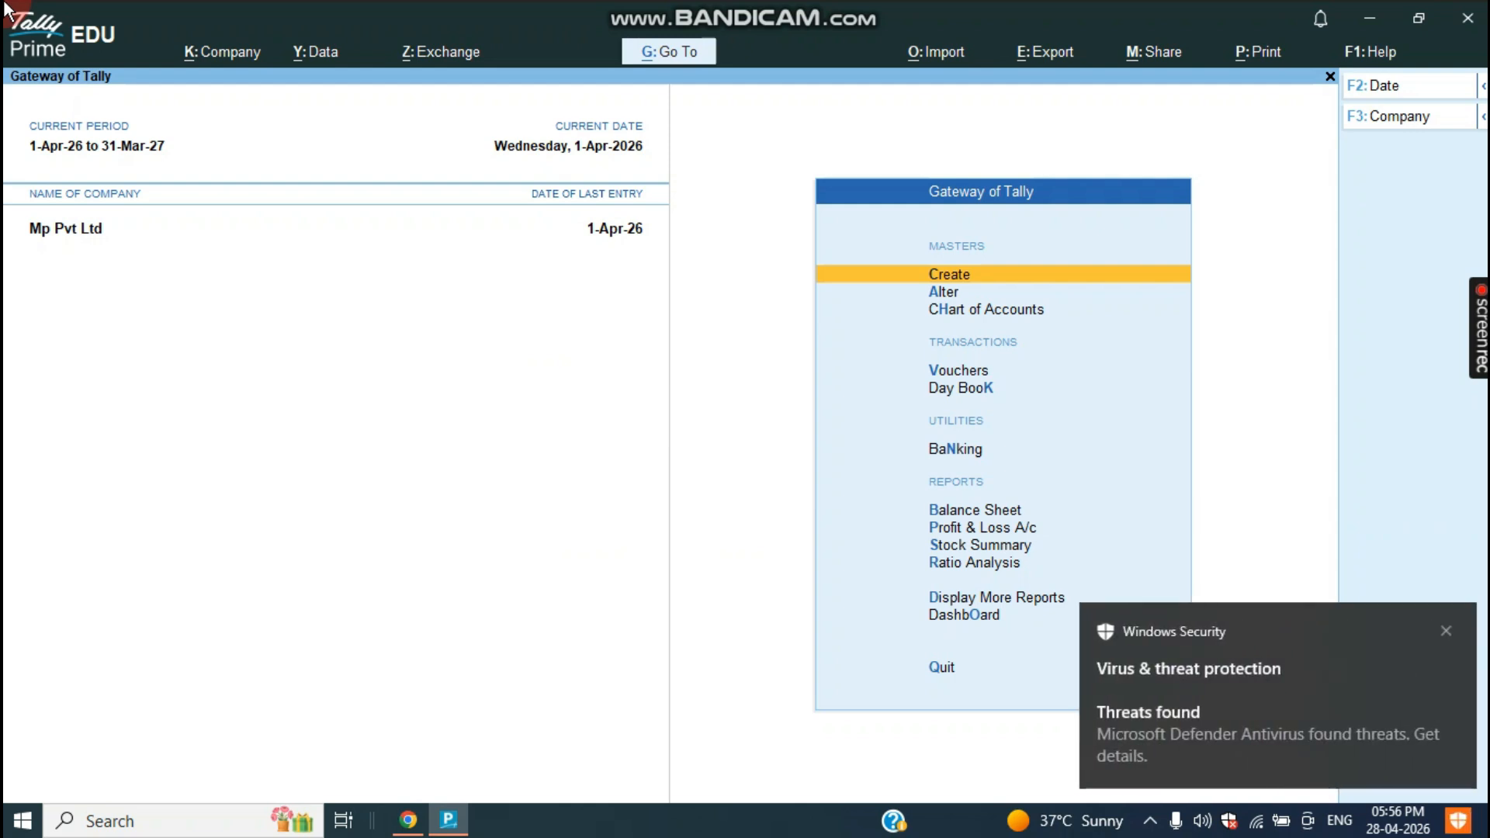
Dismiss the Windows Security notification and bring up the list of additional reports from the Gateway of Tally.
left_click(1435, 633)
left_click(870, 313)
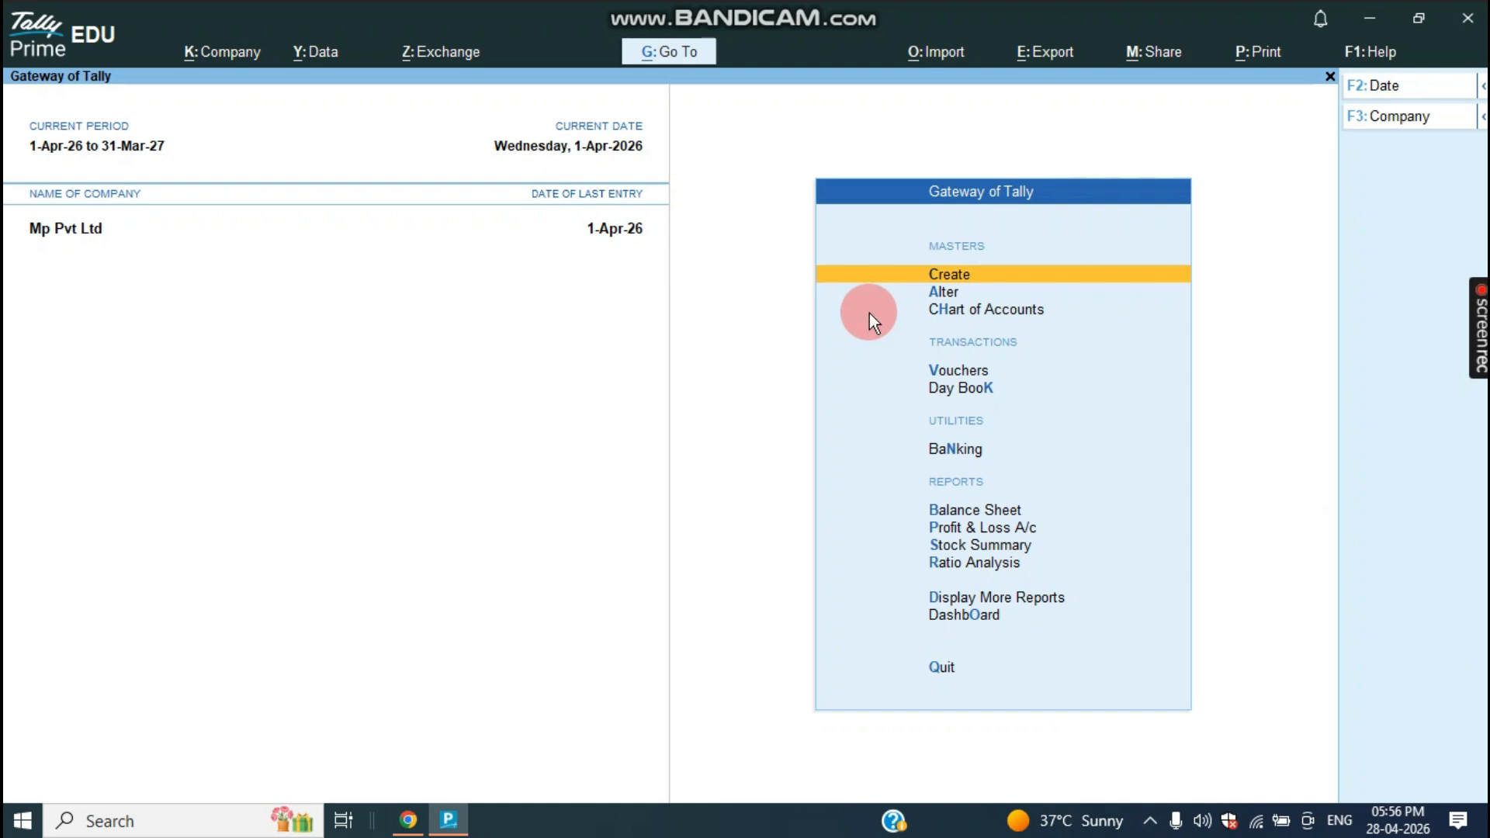
key("Down")
key("Down")
key("Down")
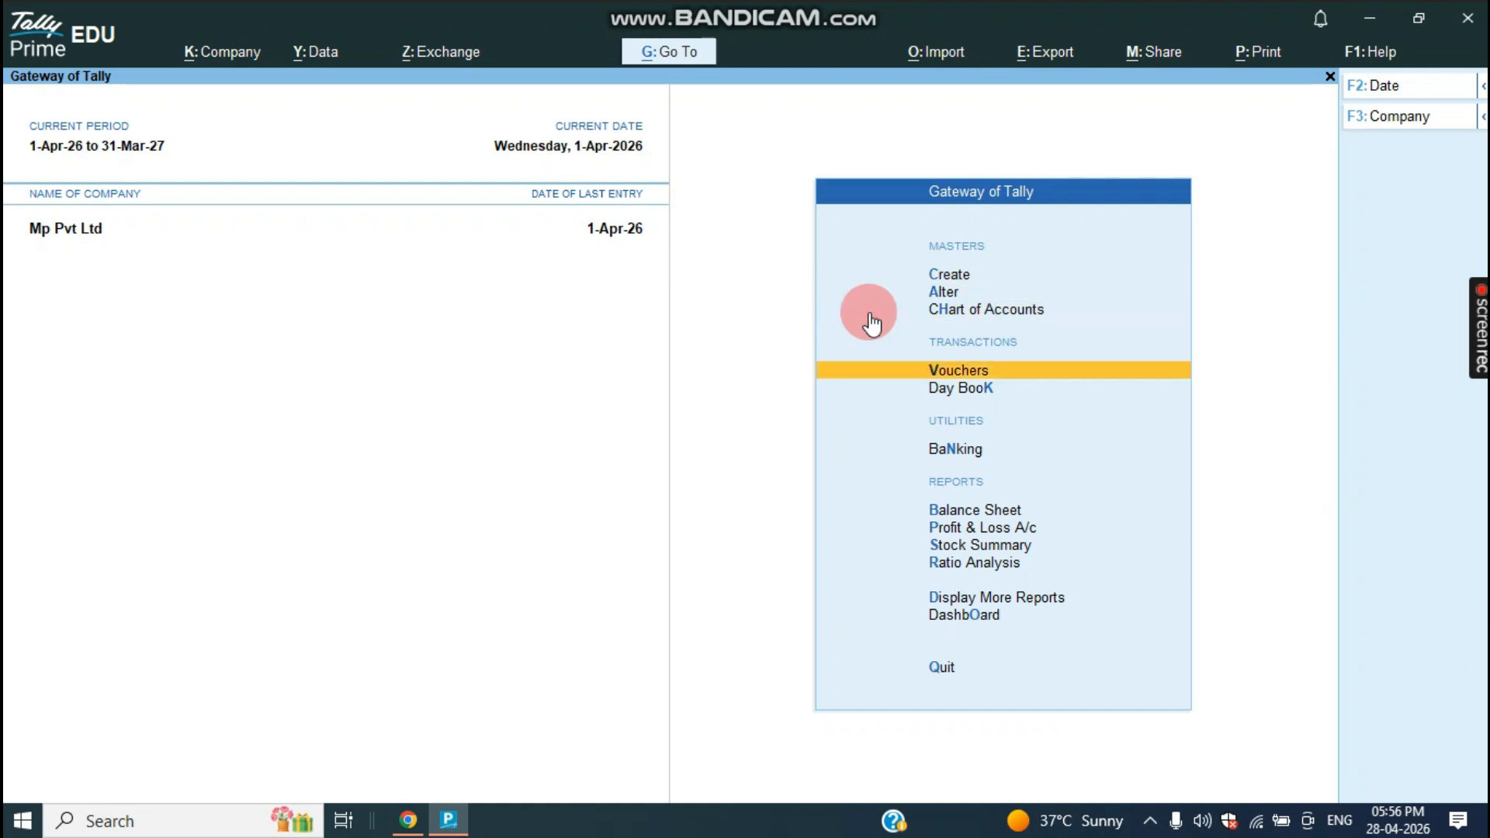
key("Down")
key("Down")
key("Down")
key("Down")
key("Down")
key("Down")
key("Down")
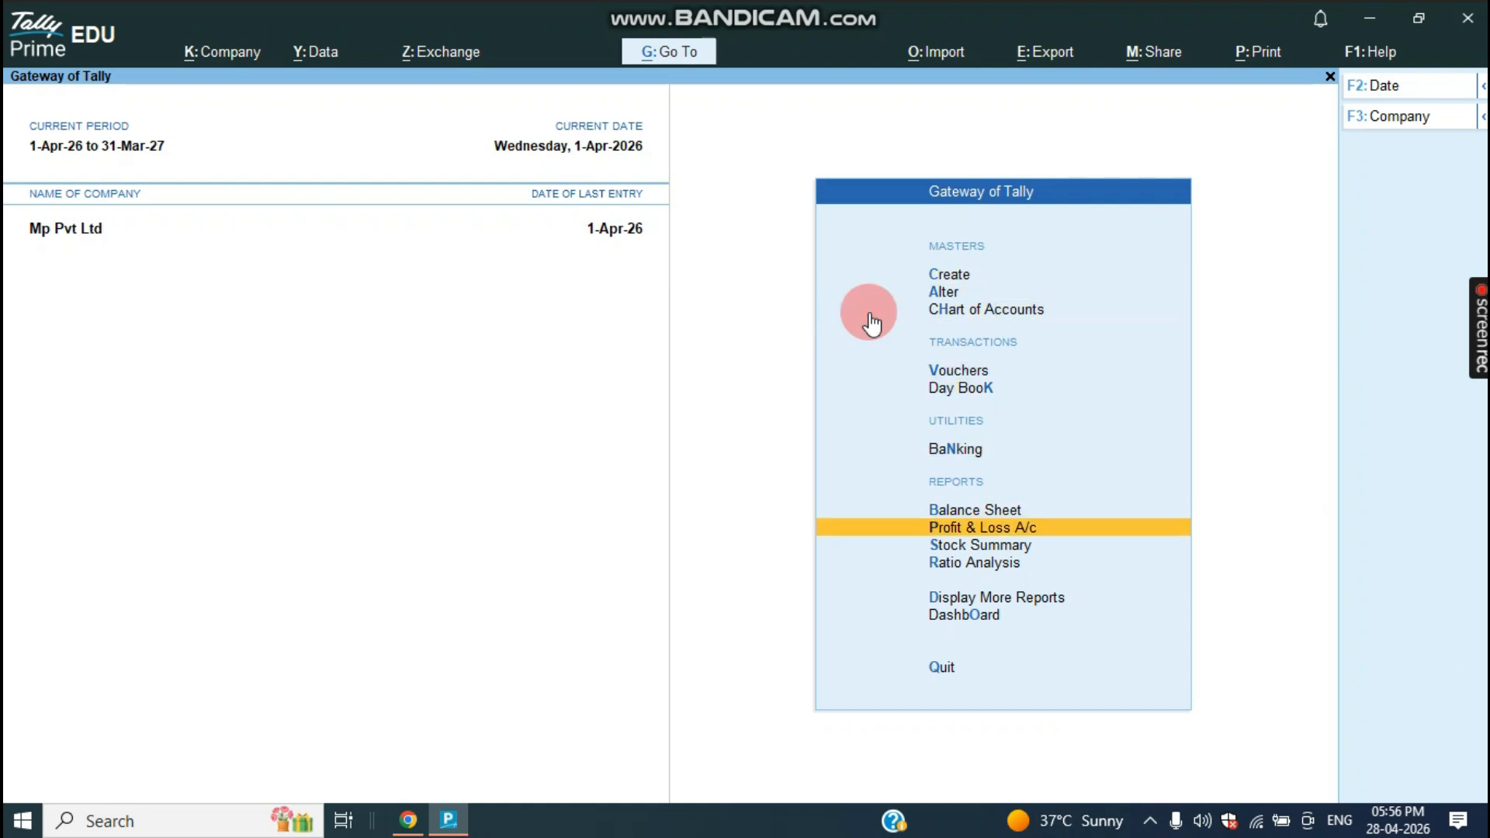
key("Return")
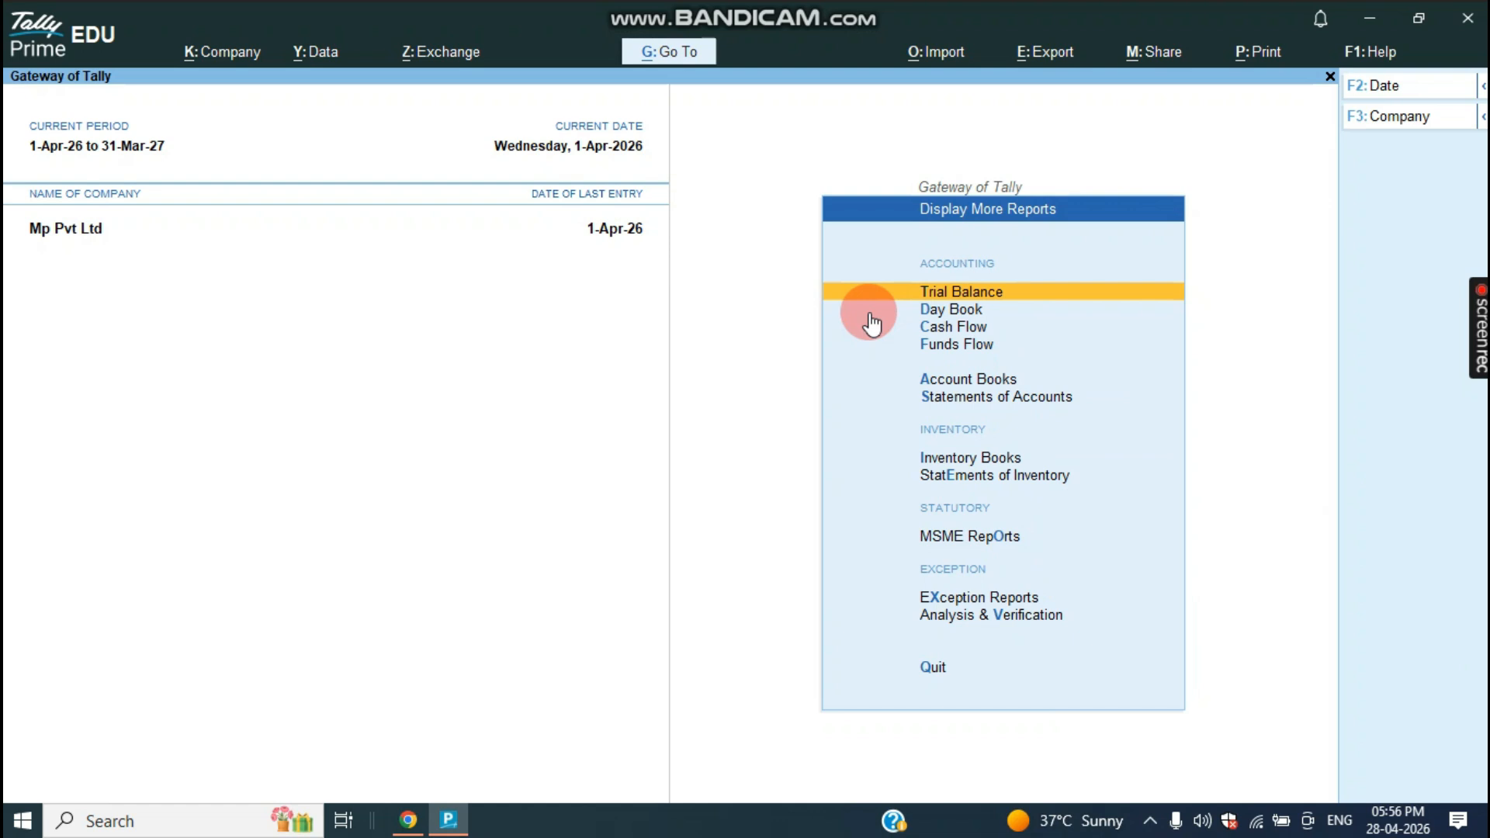
Open the inventory books among the additional reports.
key("Down")
key("Down")
key("Down")
key("Down")
key("Down")
key("Down")
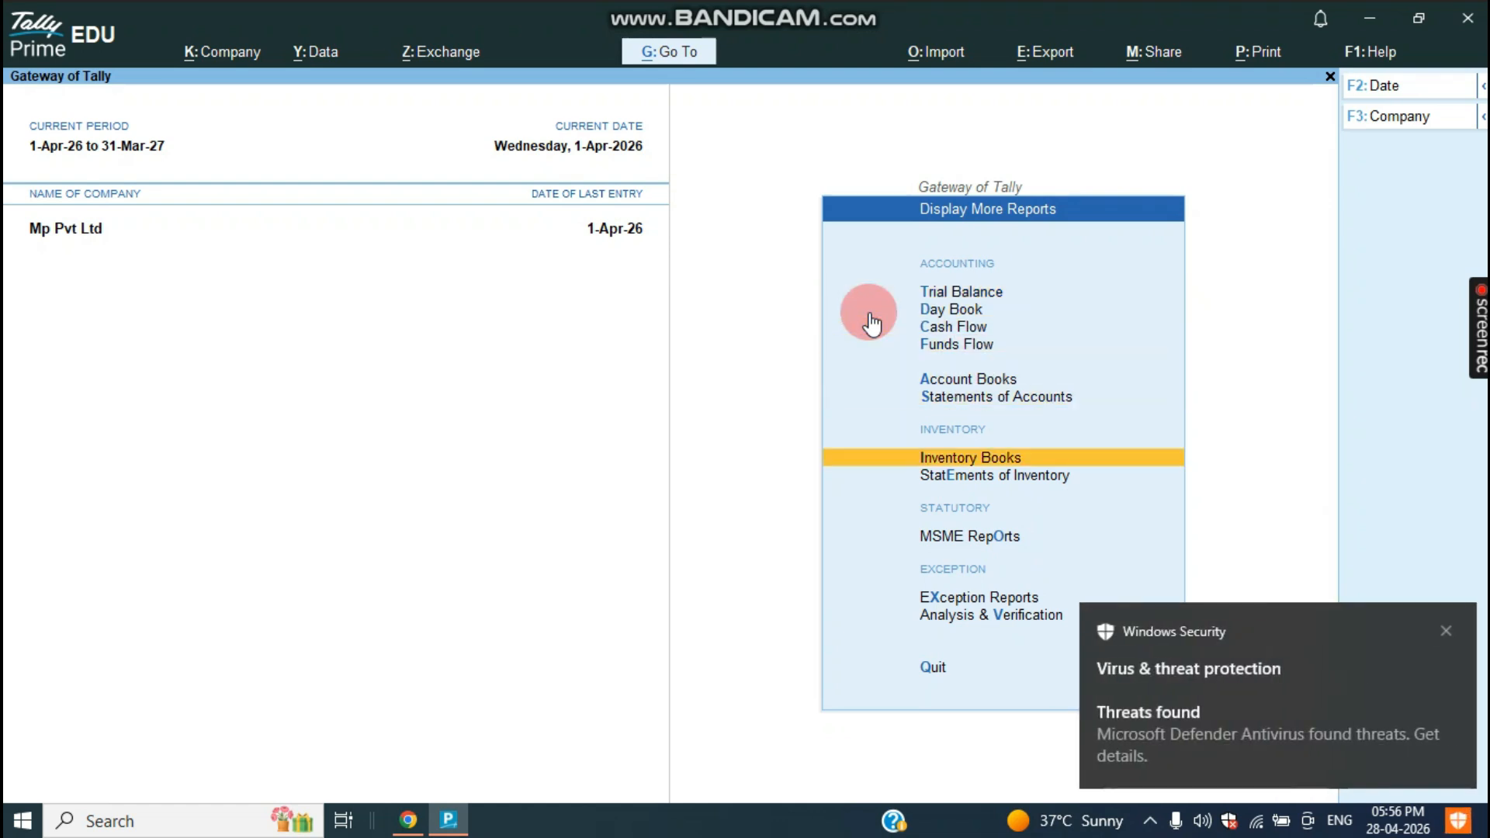
key("Down")
key("Up")
key("Return")
Examine the batch vouchers of Chilly Powder for batch 01/04/2026 and close the report.
key("Down")
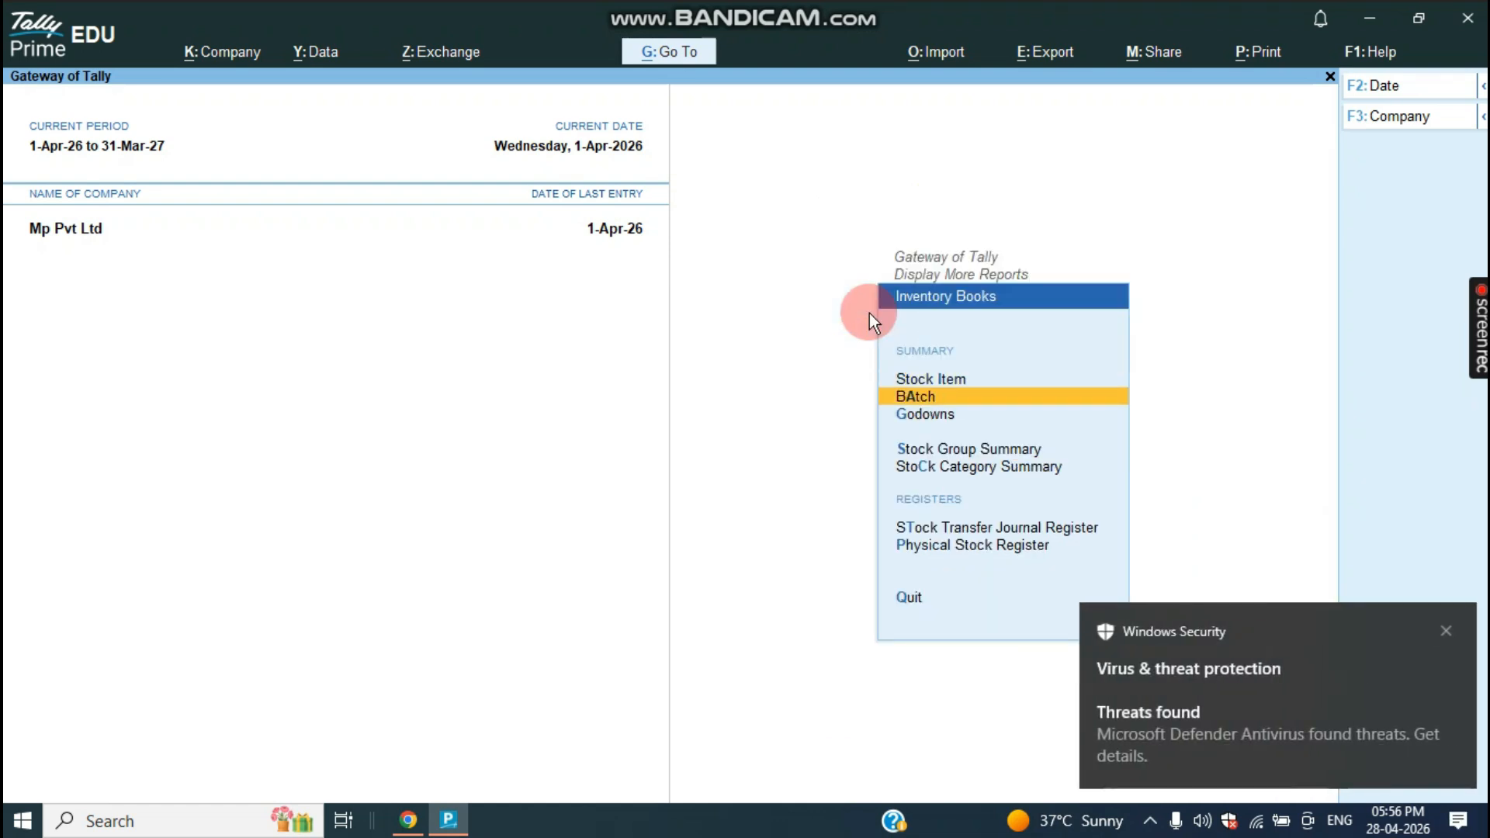
key("Return")
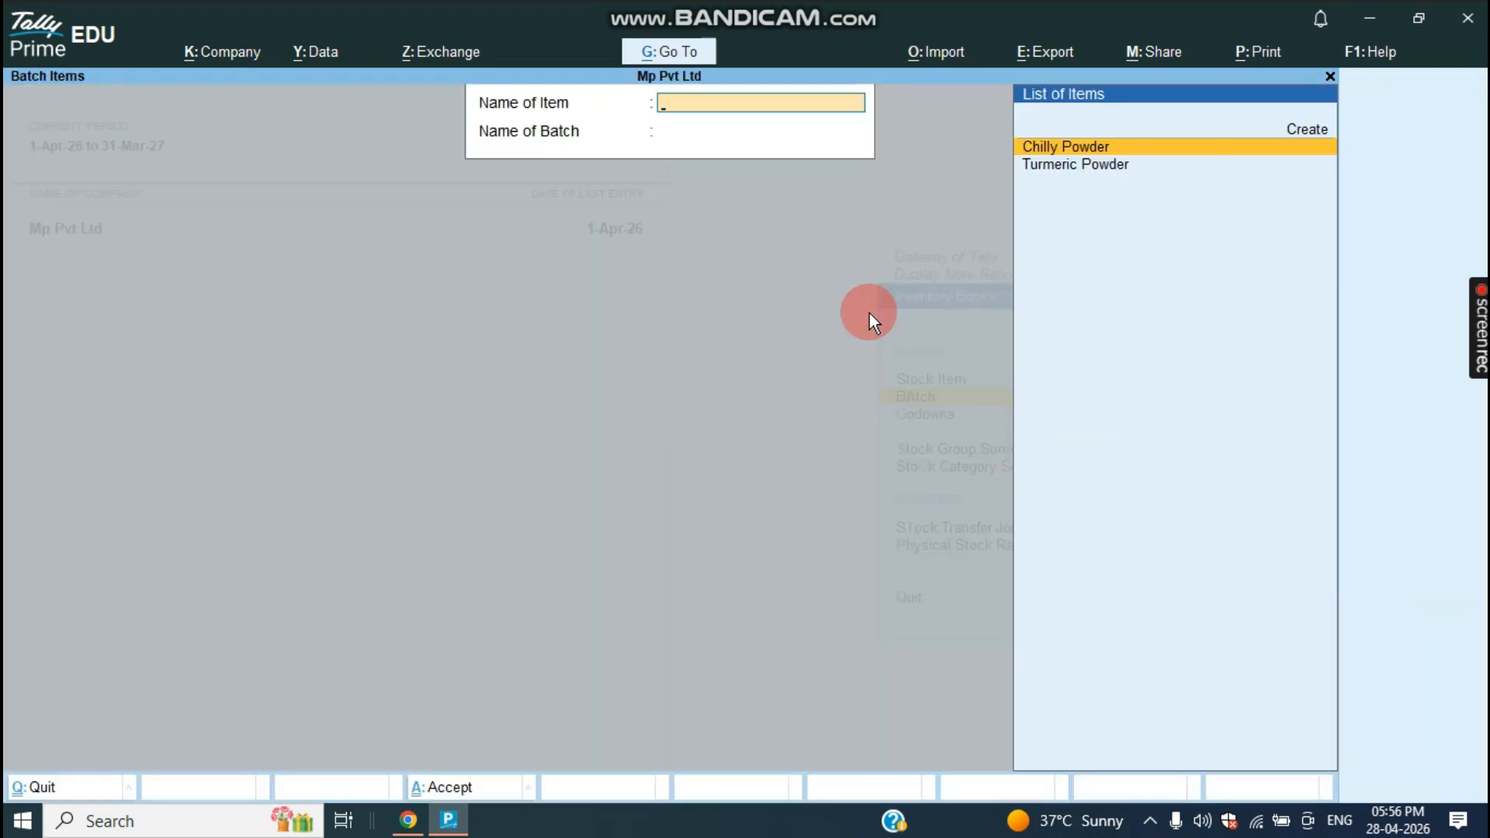
key("Return")
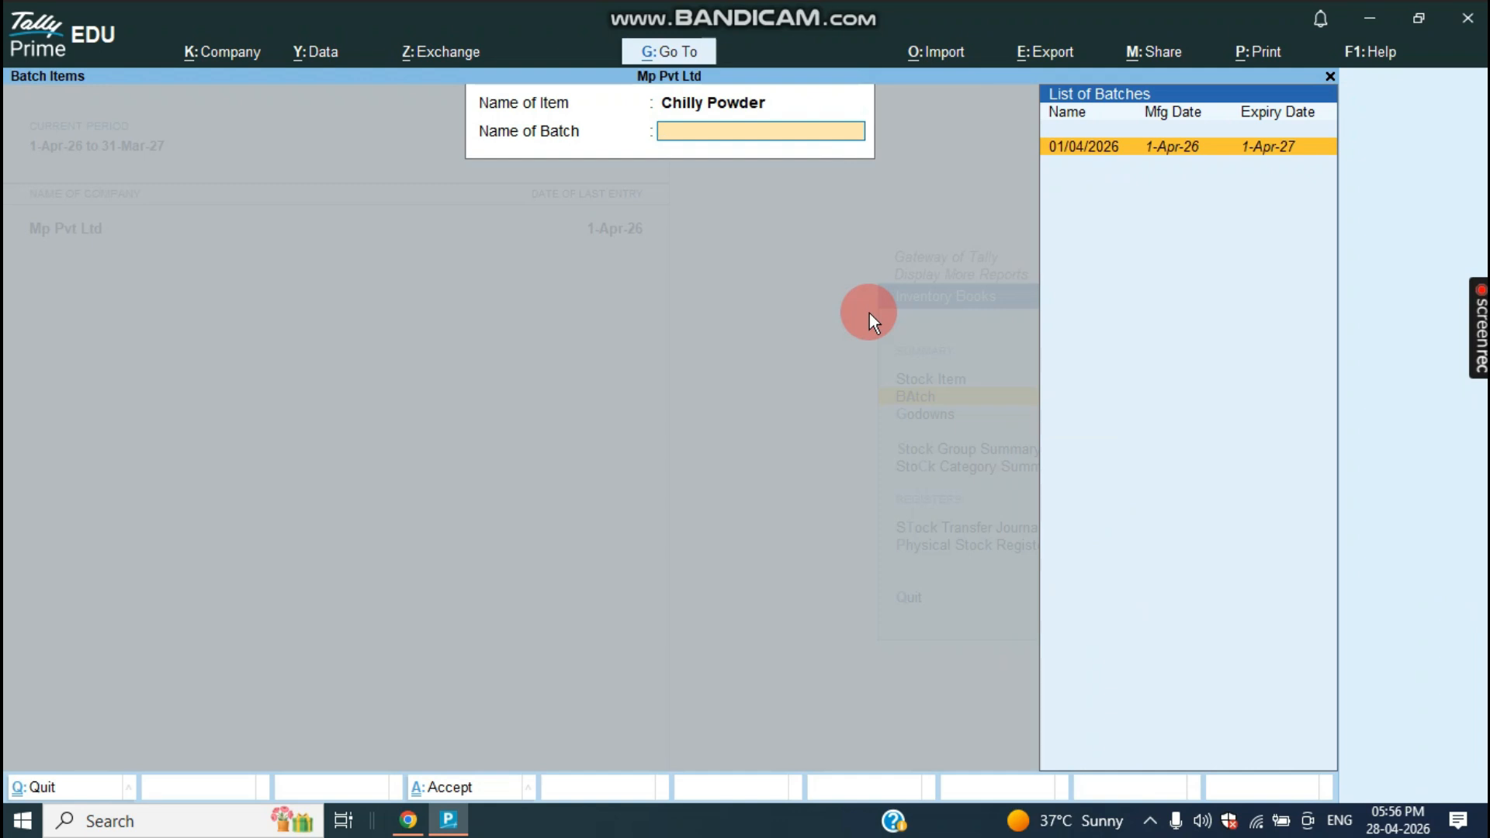
key("Return")
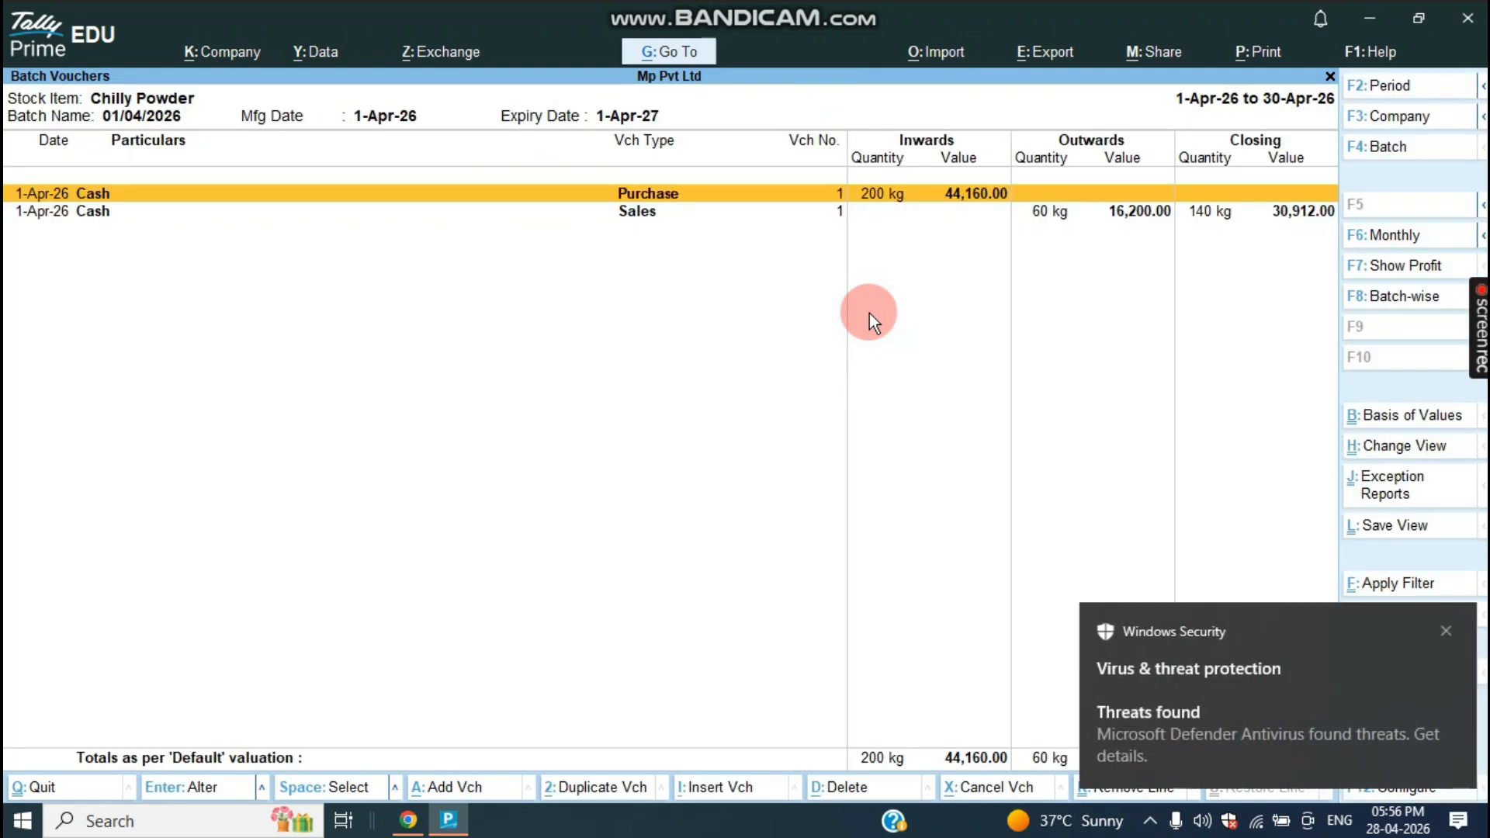
key("Escape")
Examine the godown summary for Bareilly down to the items in the Grocessory group, and return to the inventory books.
key("Down")
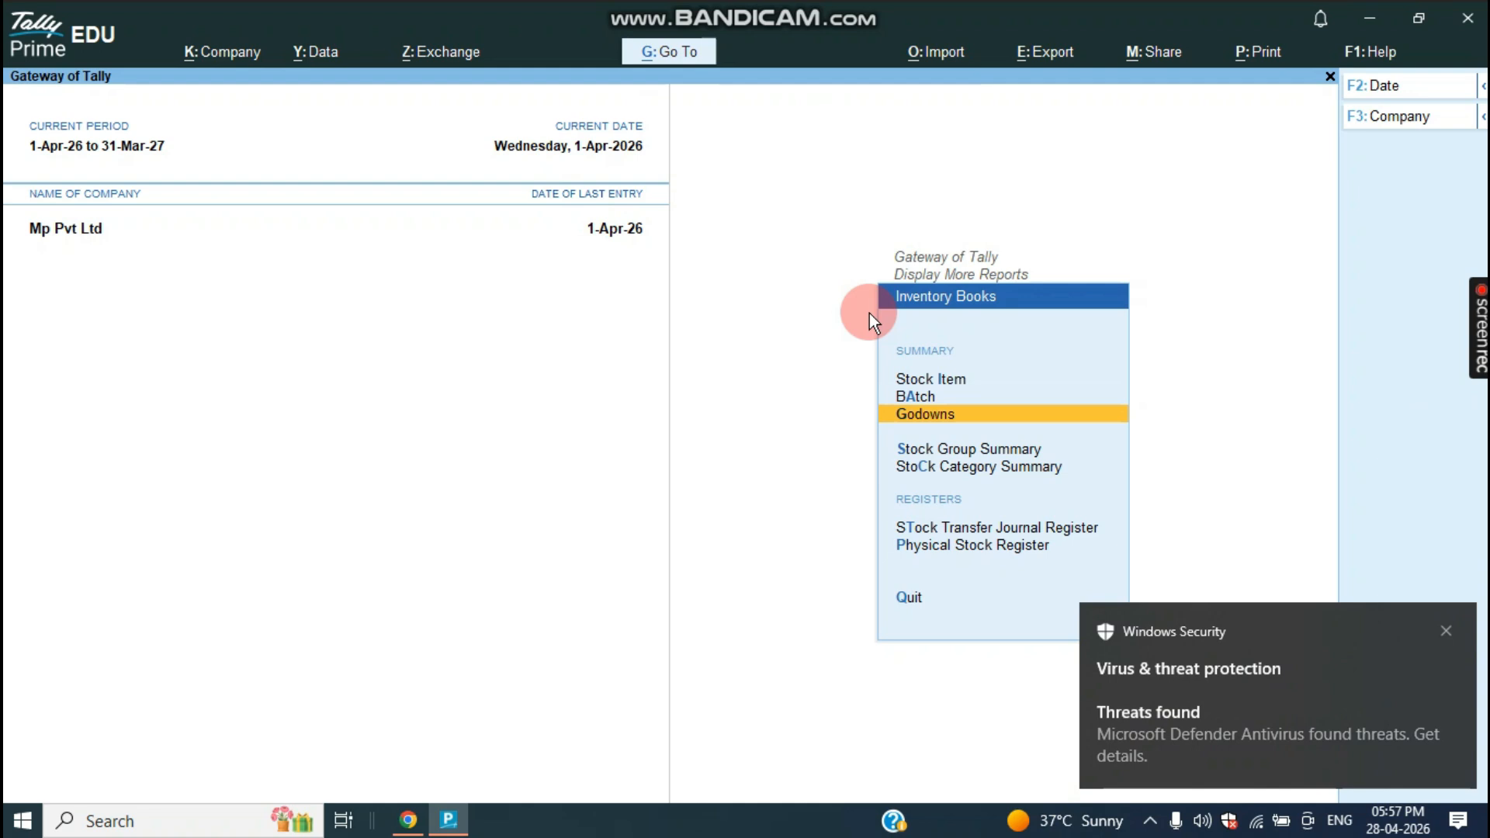
key("Return")
key("Down")
key("Return")
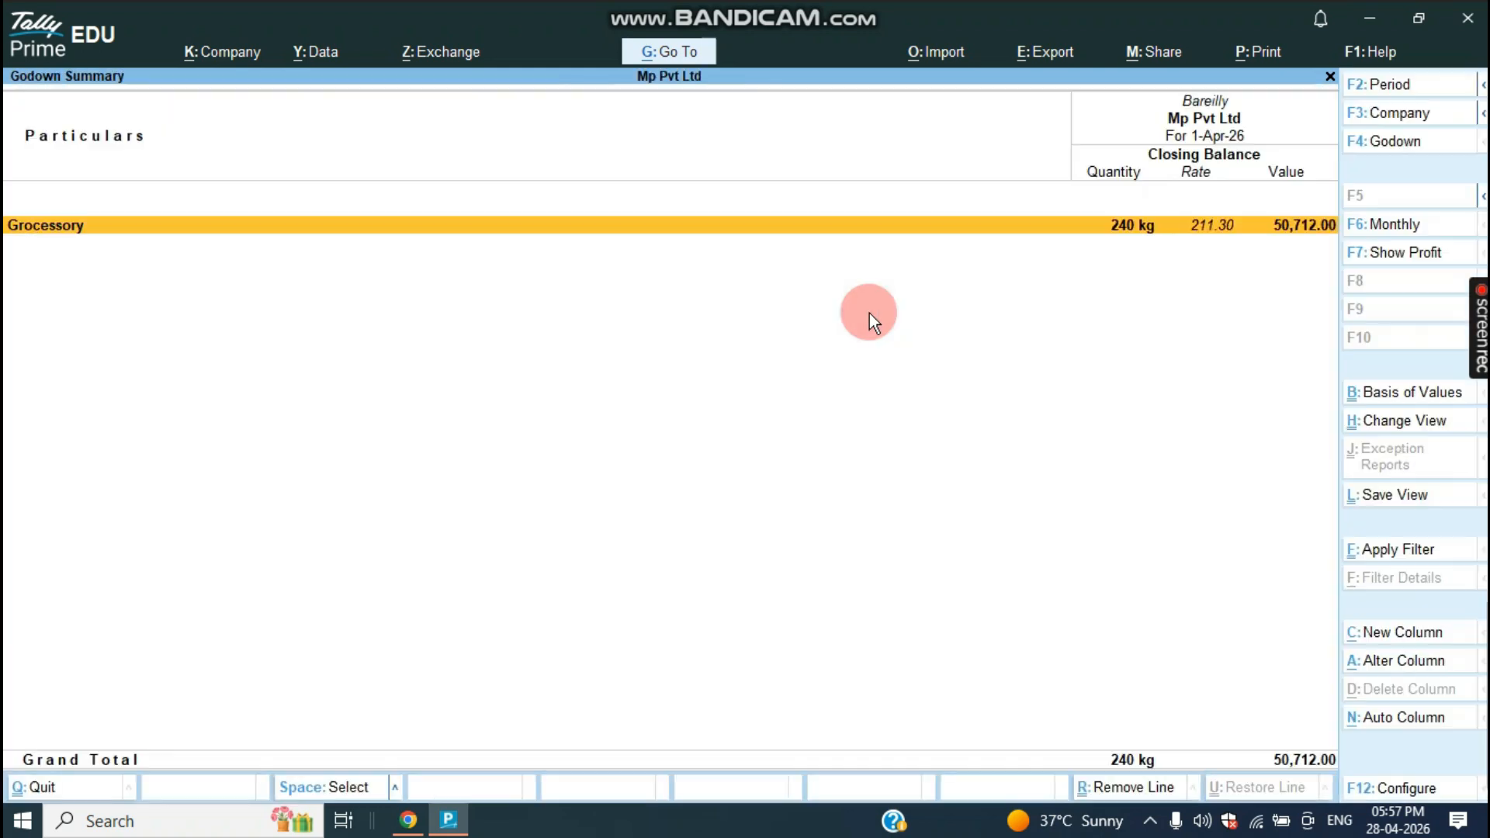
key("Return")
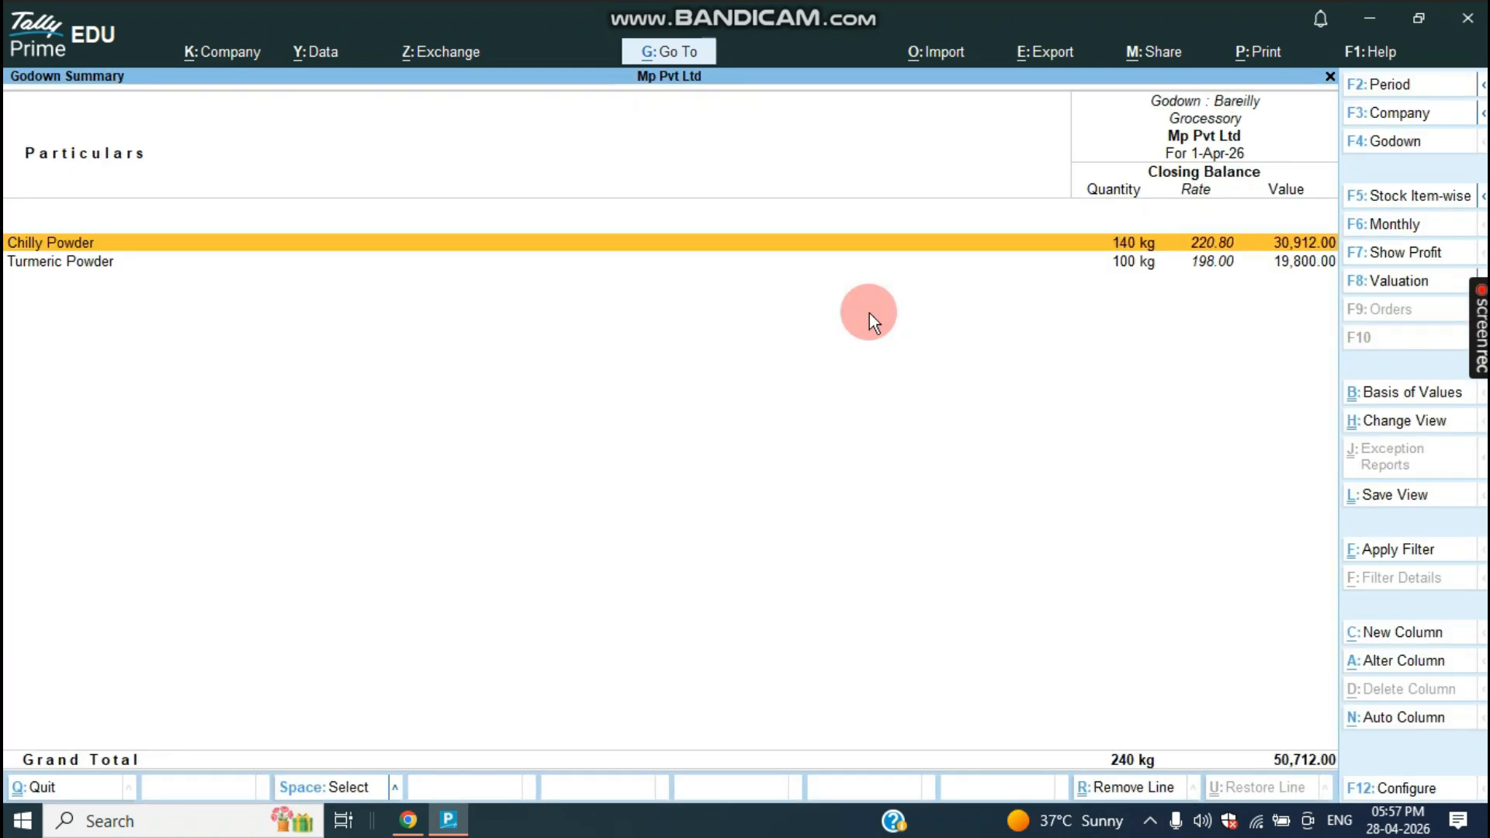
key("Escape")
key("Escape")
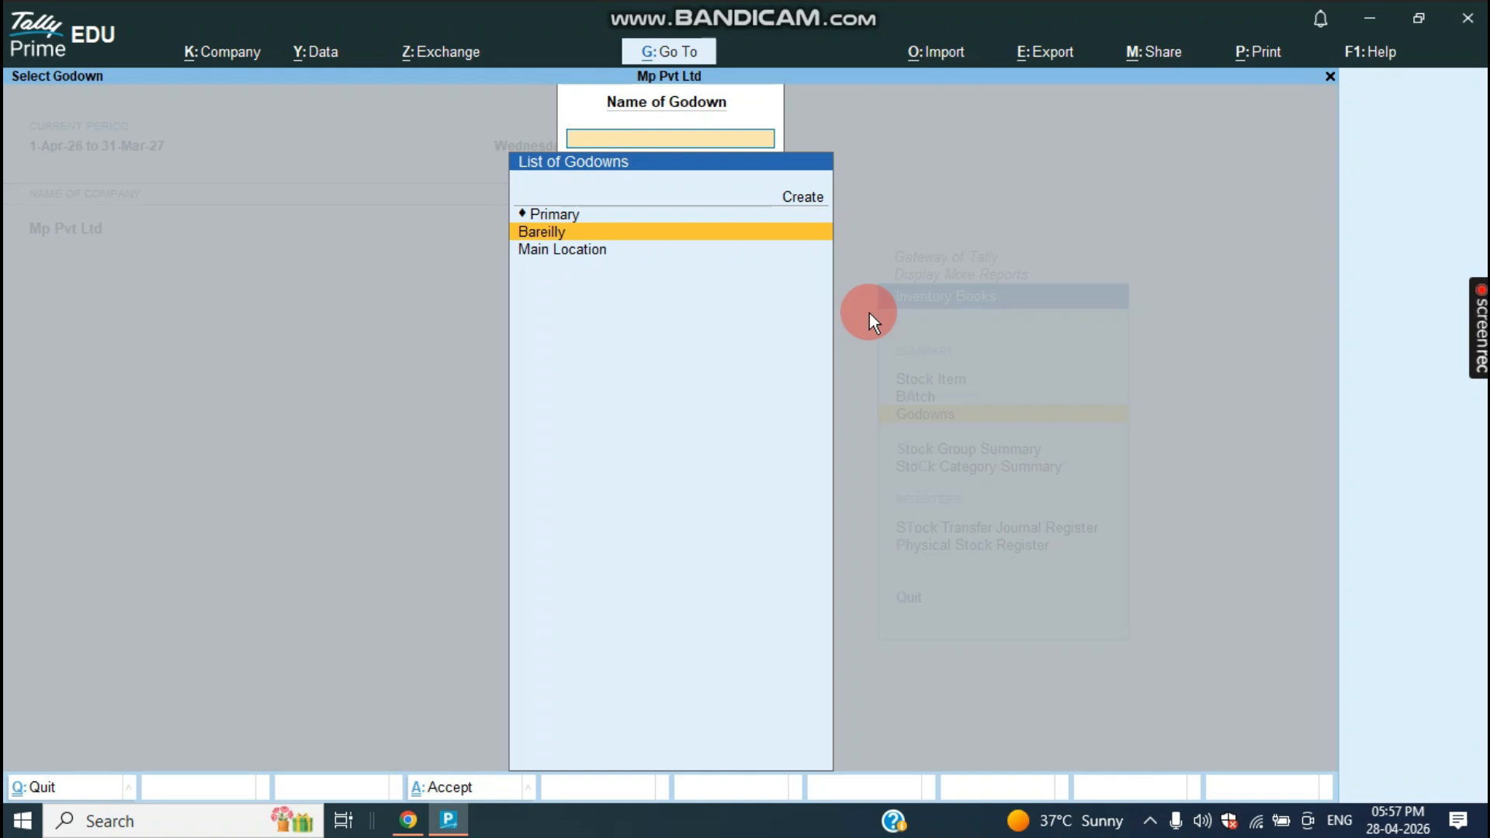
key("Escape")
Examine the monthly stock item summary of Turmeric Powder and return to the Gateway of Tally.
key("Up")
key("Up")
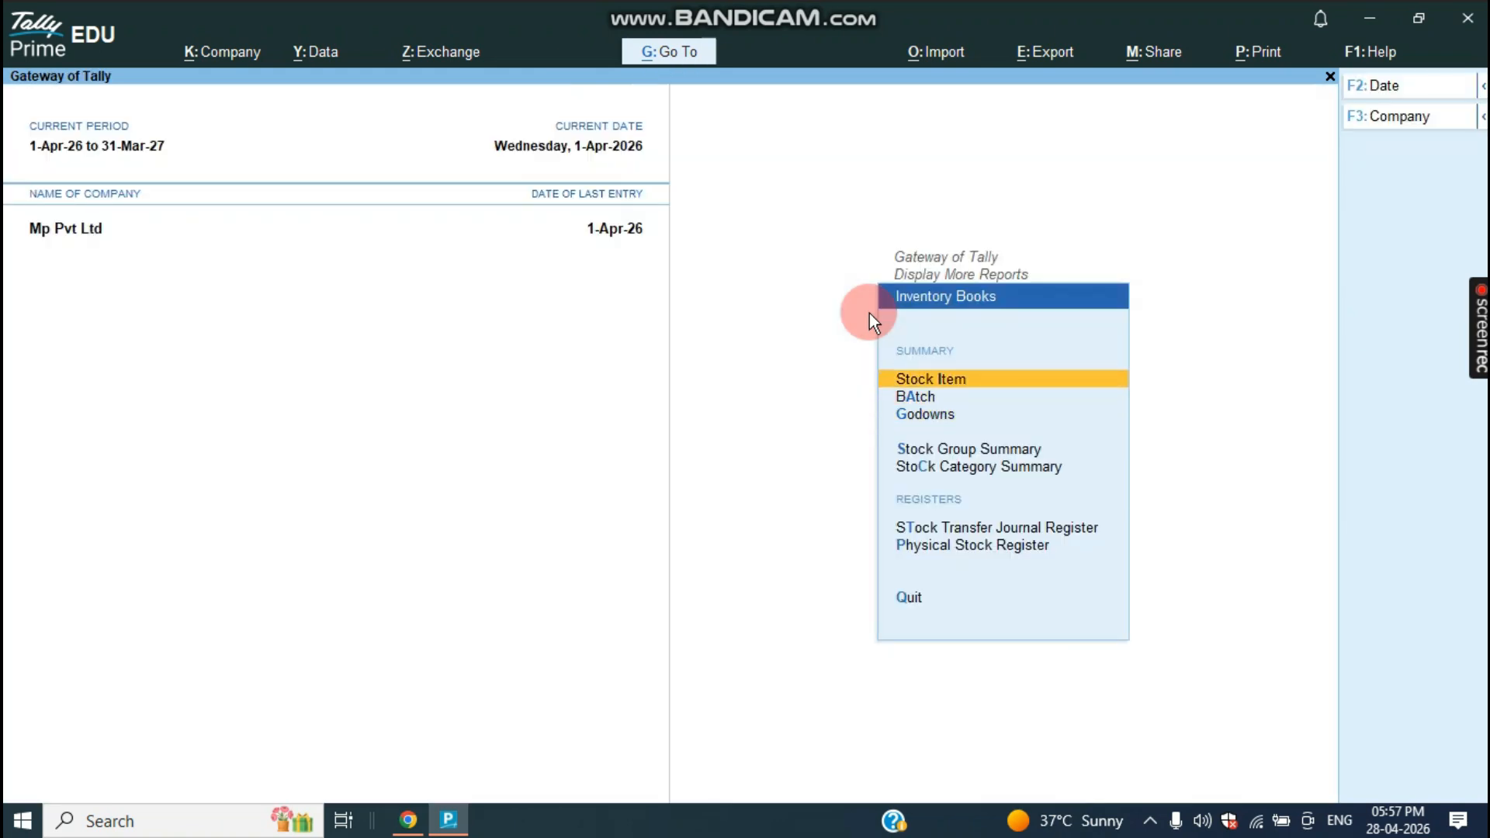
key("Return")
key("Down")
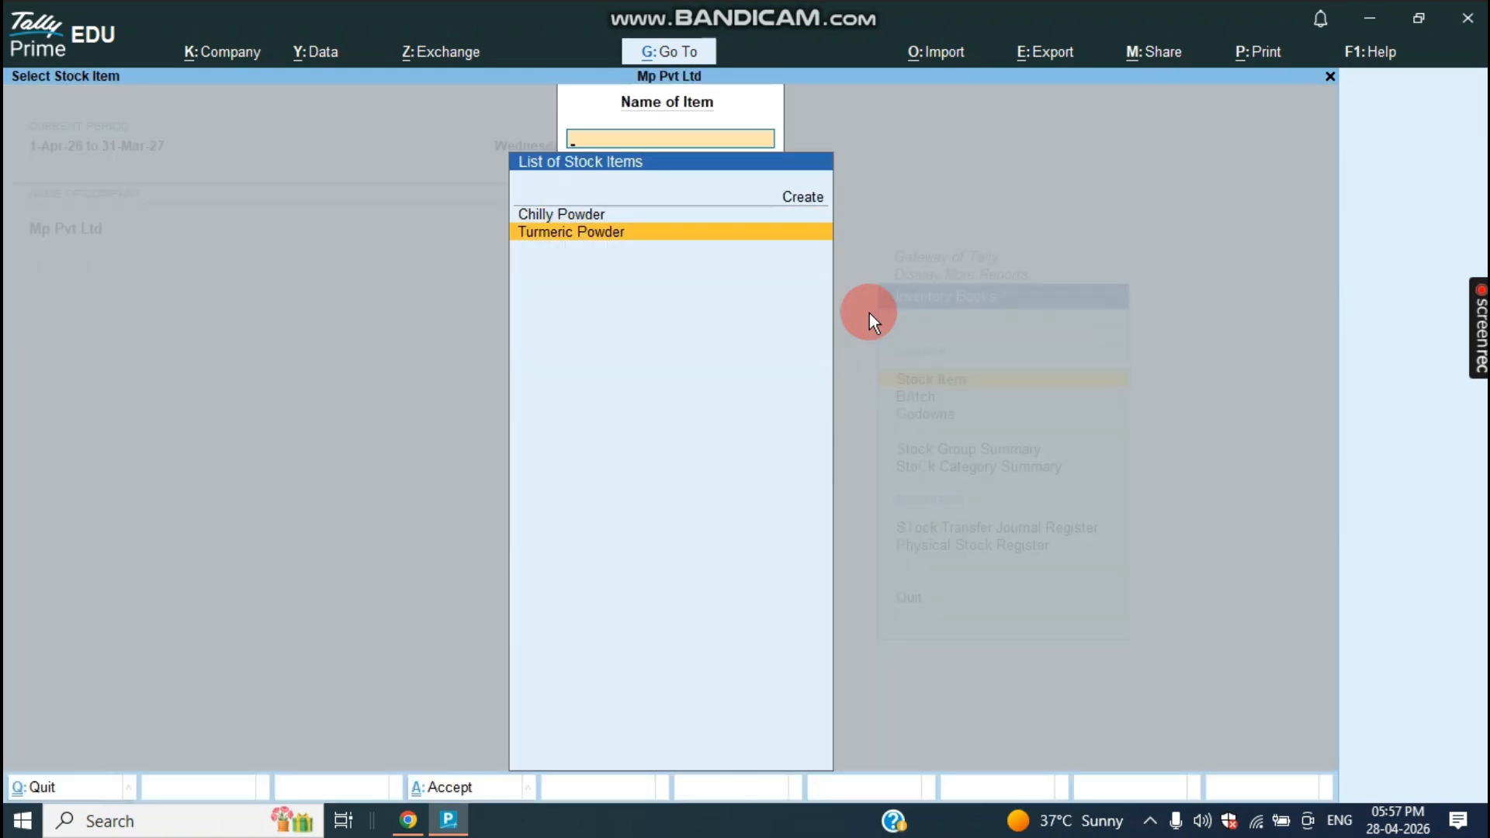
key("Return")
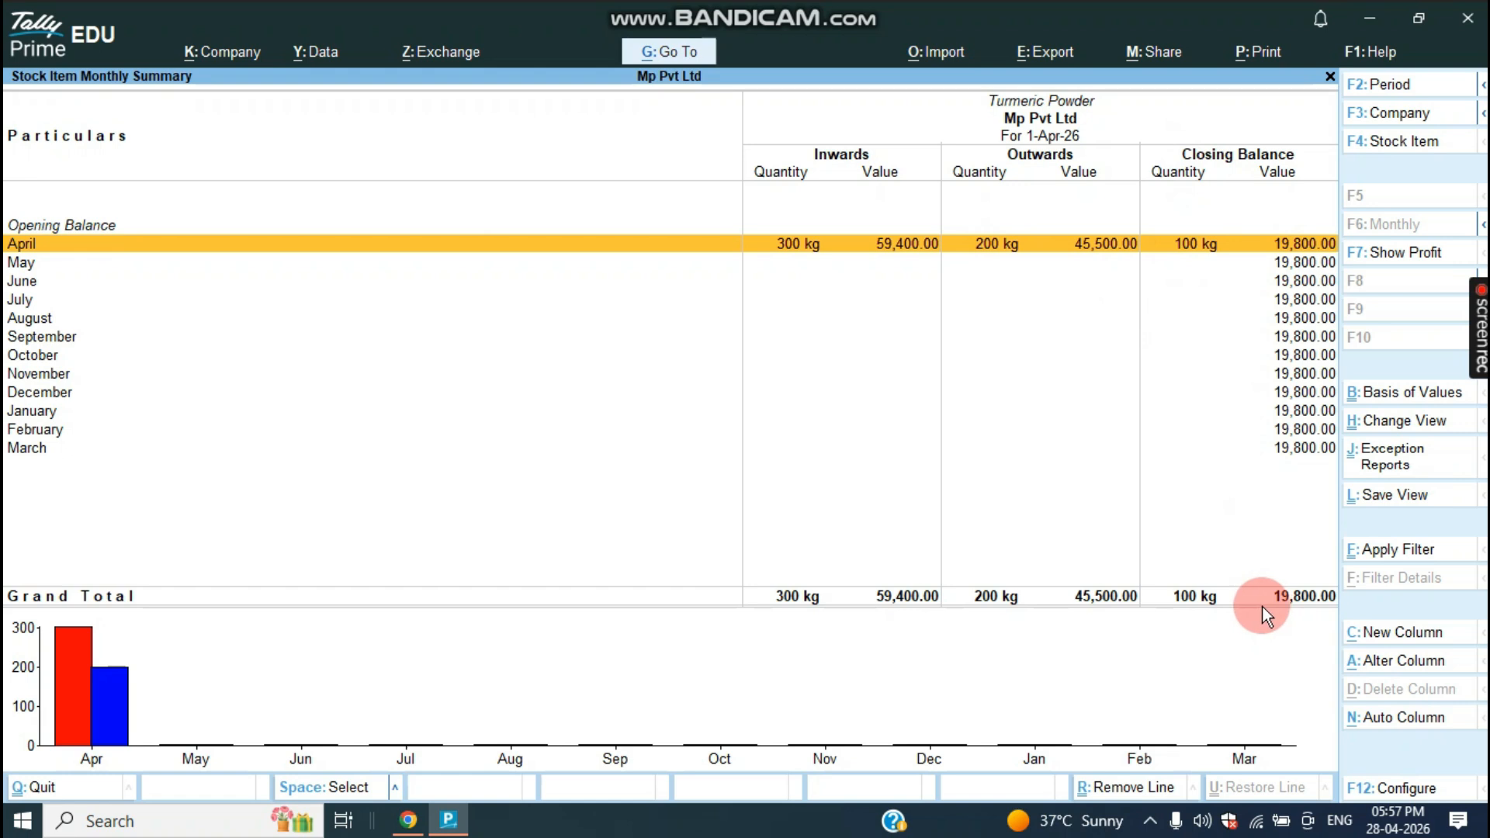
key("Escape")
key("Escape")
key("Escape")
key("Escape")
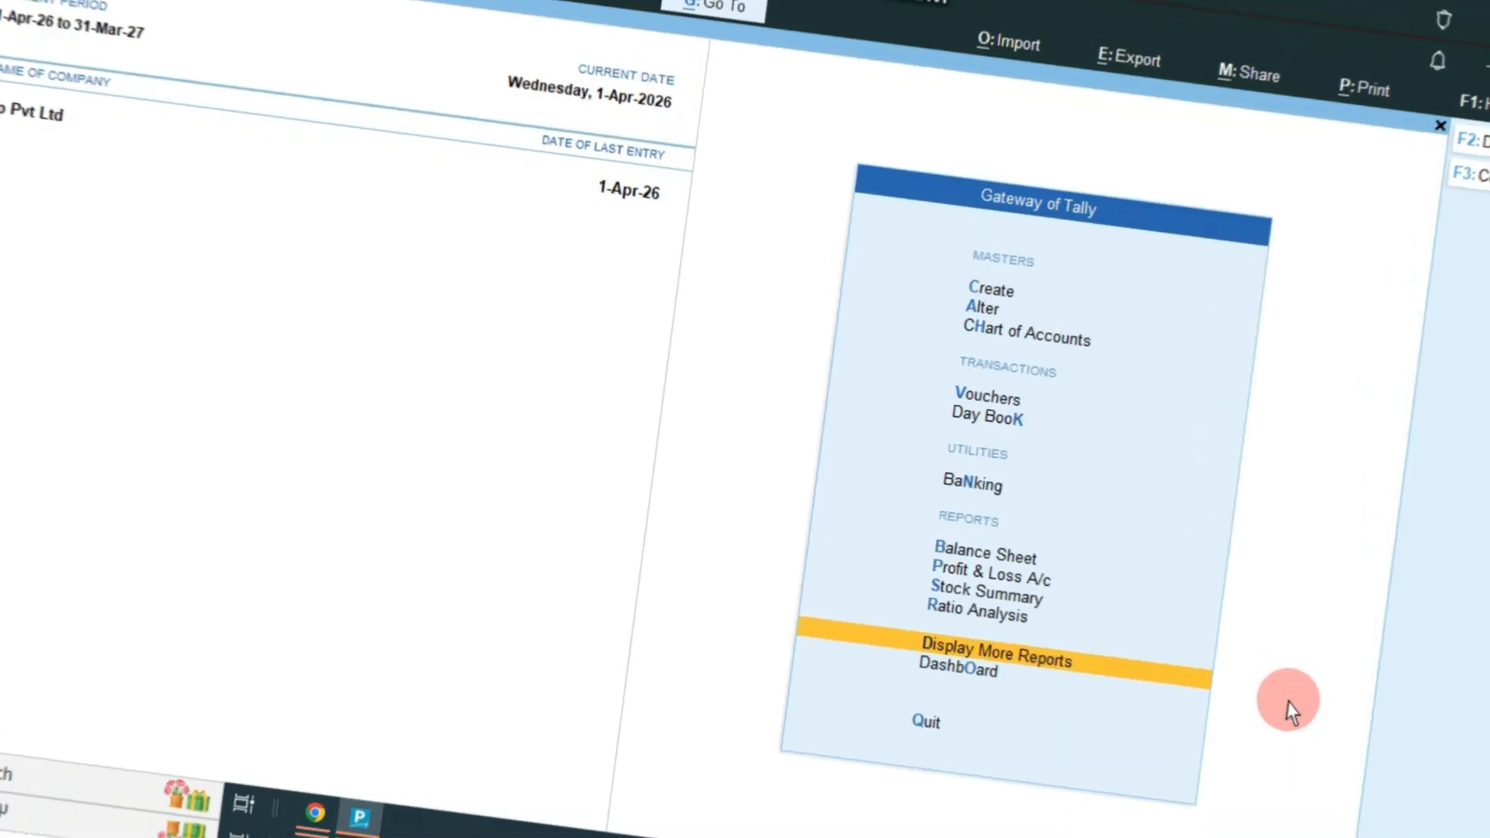